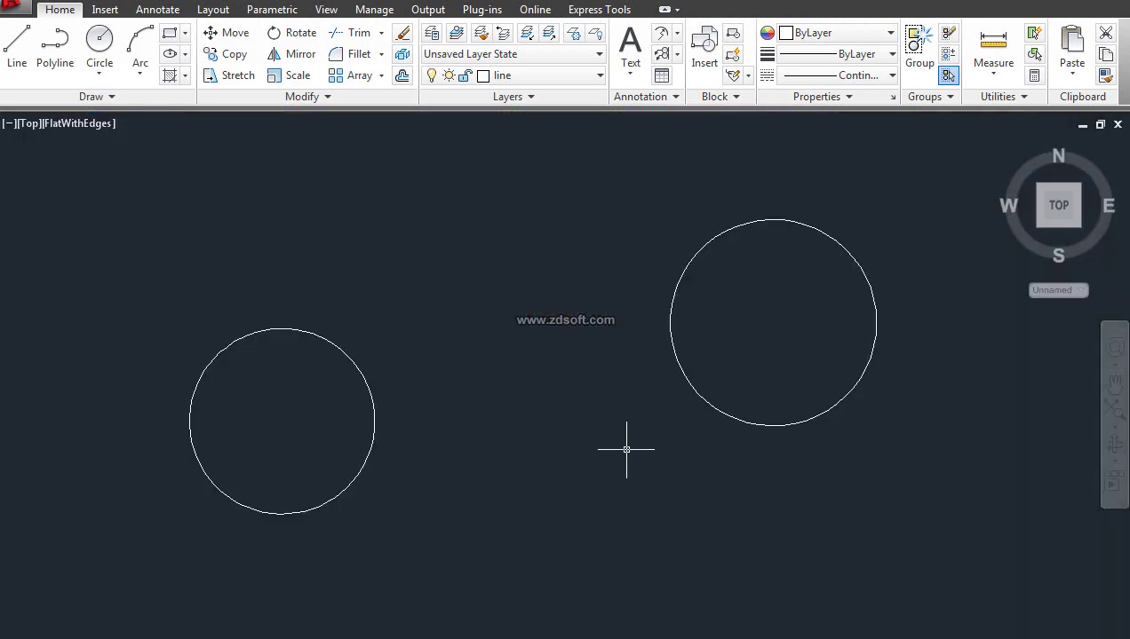
Frame both circles and start a new Leader from the Multileader dropdown.
{"action": "middle_click_drag", "start_coordinate": [559, 370], "coordinate": [553, 439]}
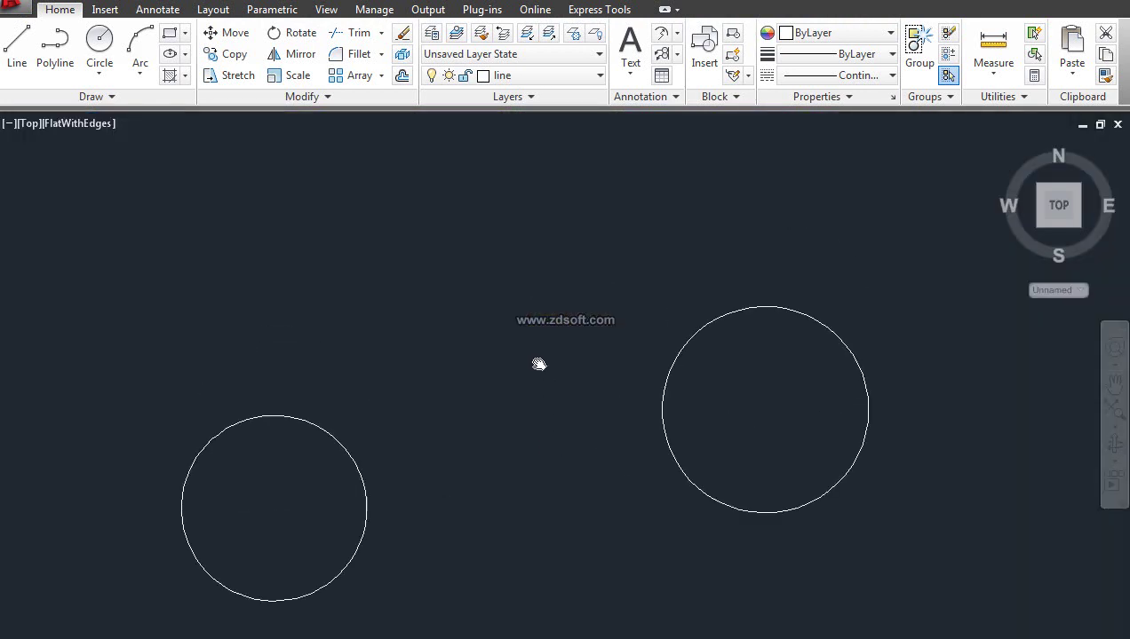
{"action": "scroll", "coordinate": [633, 503], "scroll_direction": "up", "scroll_amount": 2}
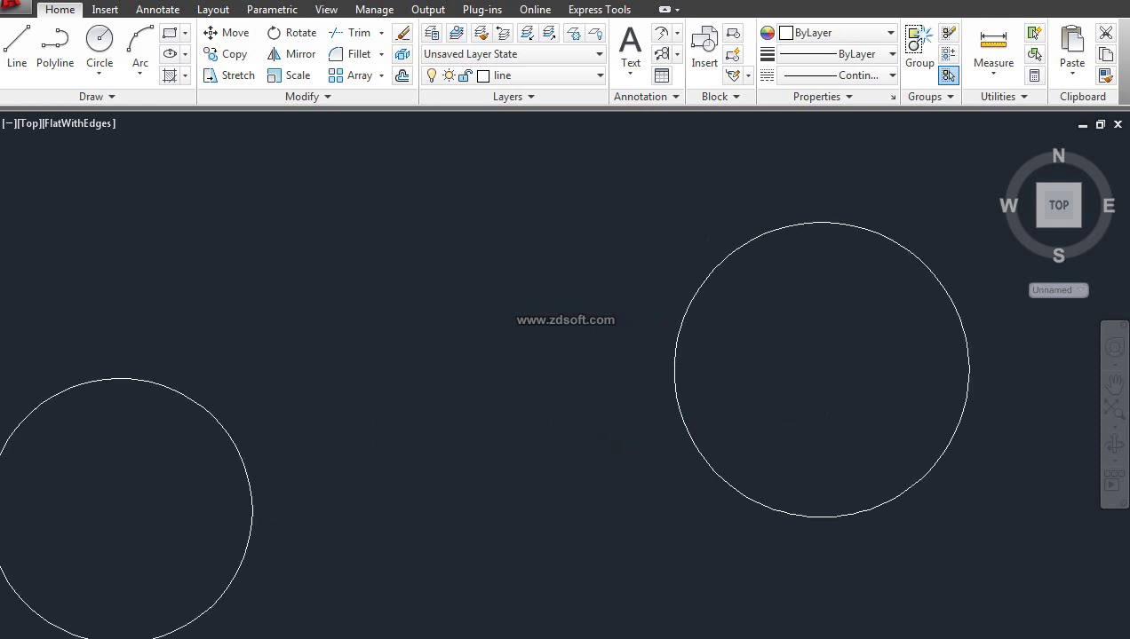
{"action": "scroll", "coordinate": [618, 480], "scroll_direction": "down", "scroll_amount": 2}
{"action": "middle_click_drag", "start_coordinate": [609, 462], "coordinate": [568, 429]}
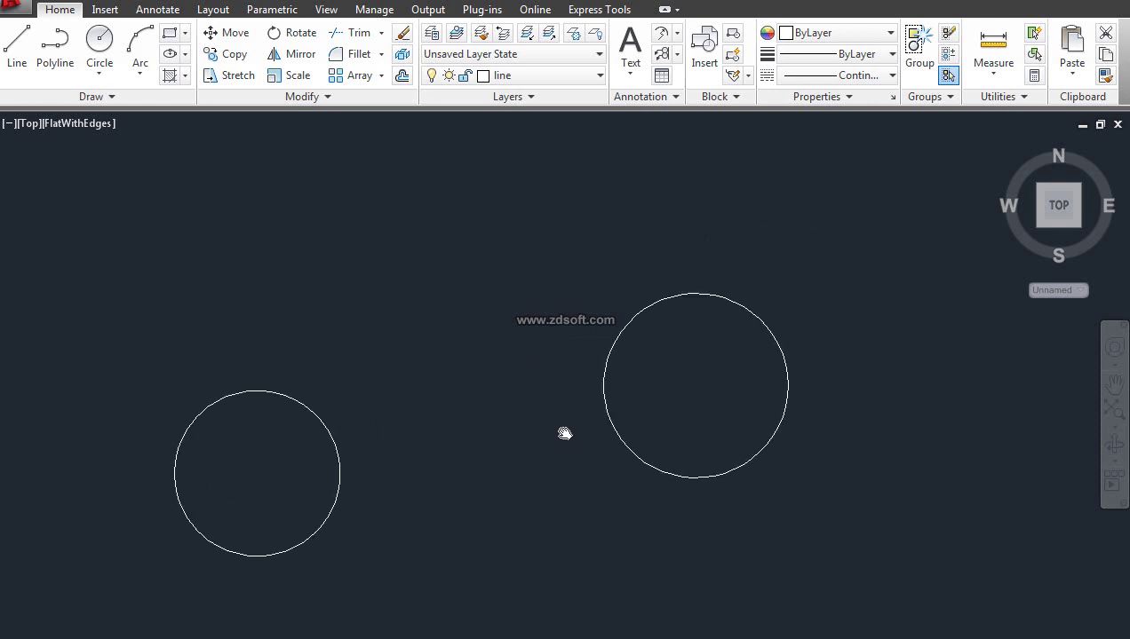
{"action": "scroll", "coordinate": [578, 440], "scroll_direction": "up", "scroll_amount": 2}
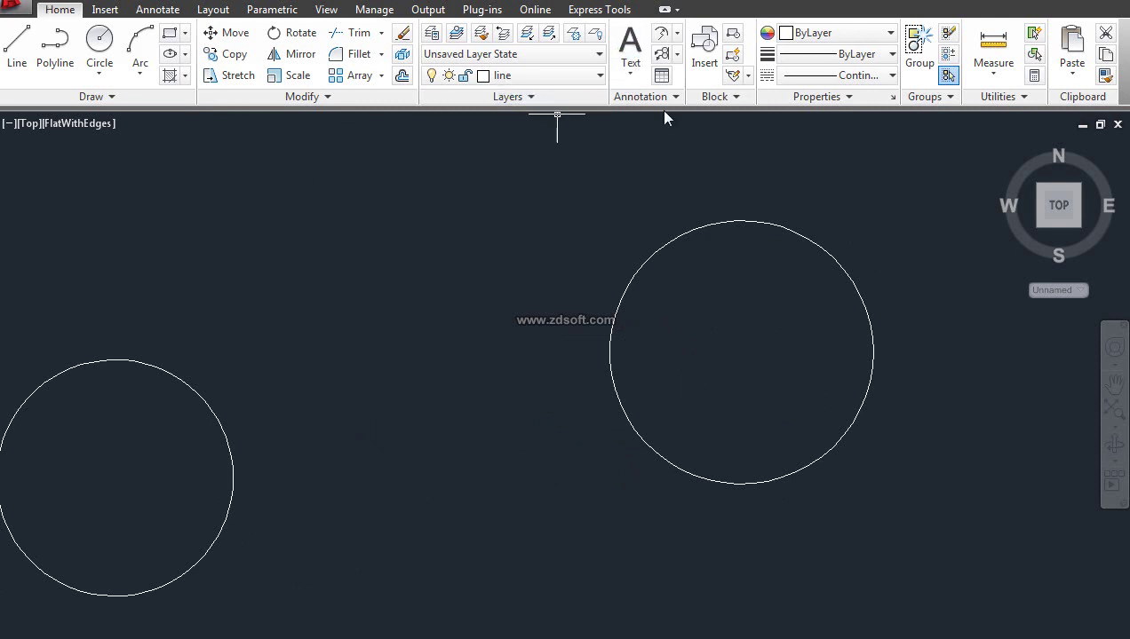
{"action": "left_click", "coordinate": [677, 55]}
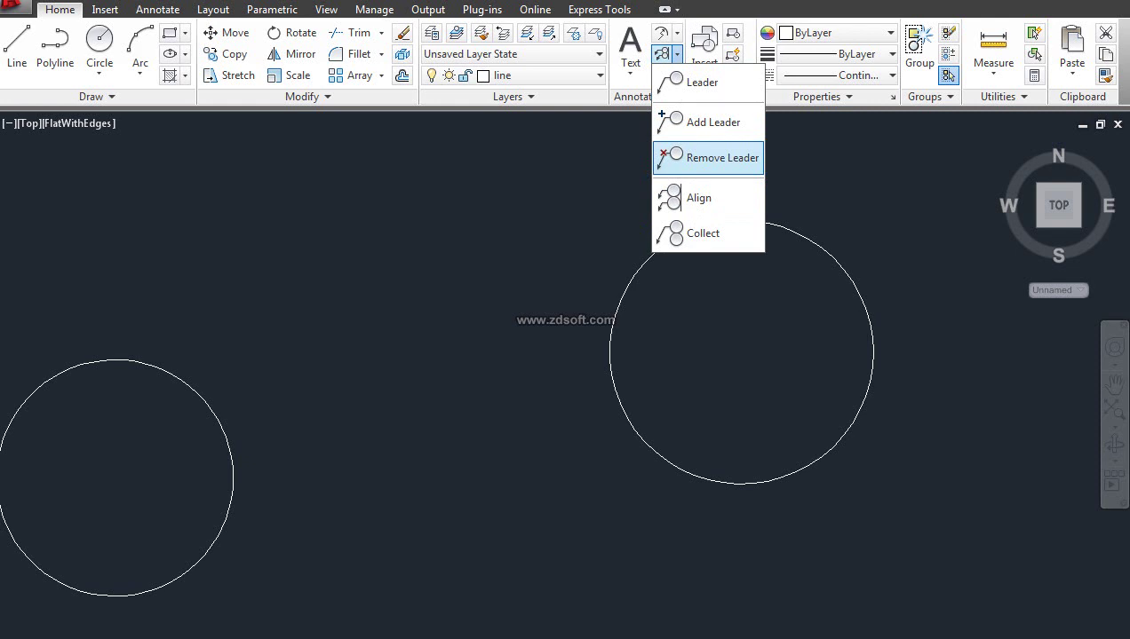
{"action": "left_click", "coordinate": [723, 157]}
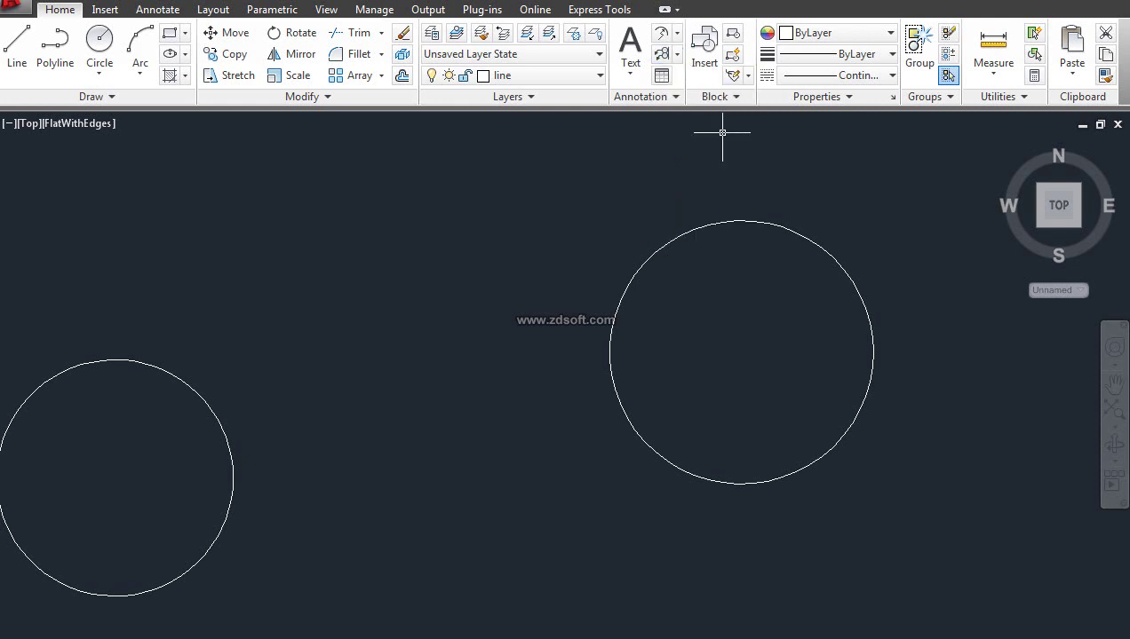
{"action": "left_click", "coordinate": [676, 55]}
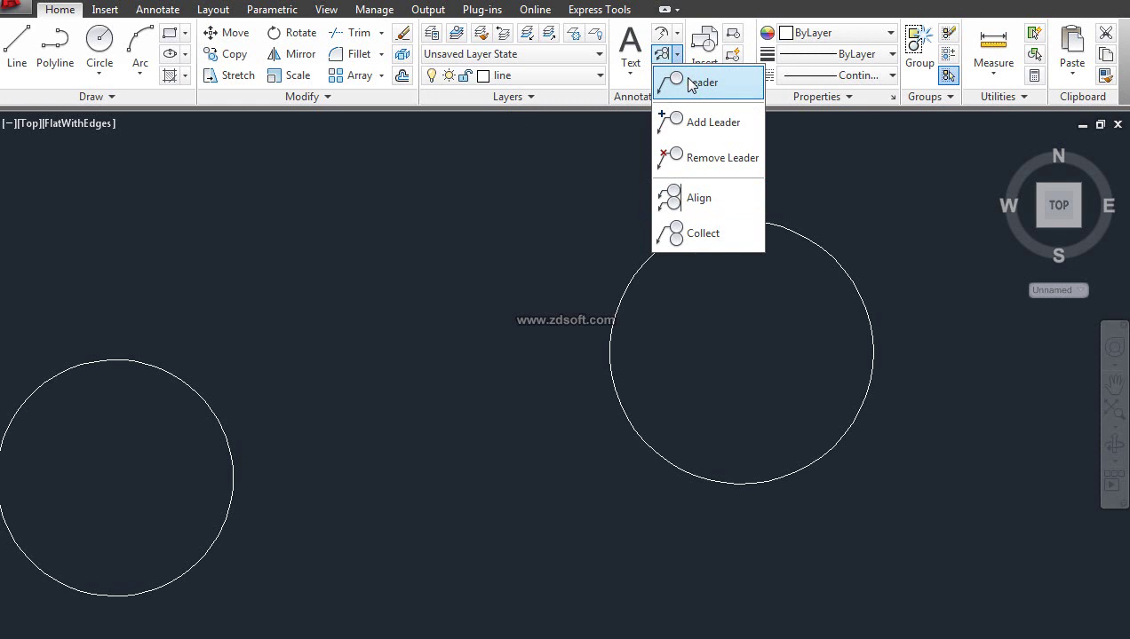
{"action": "left_click", "coordinate": [690, 82]}
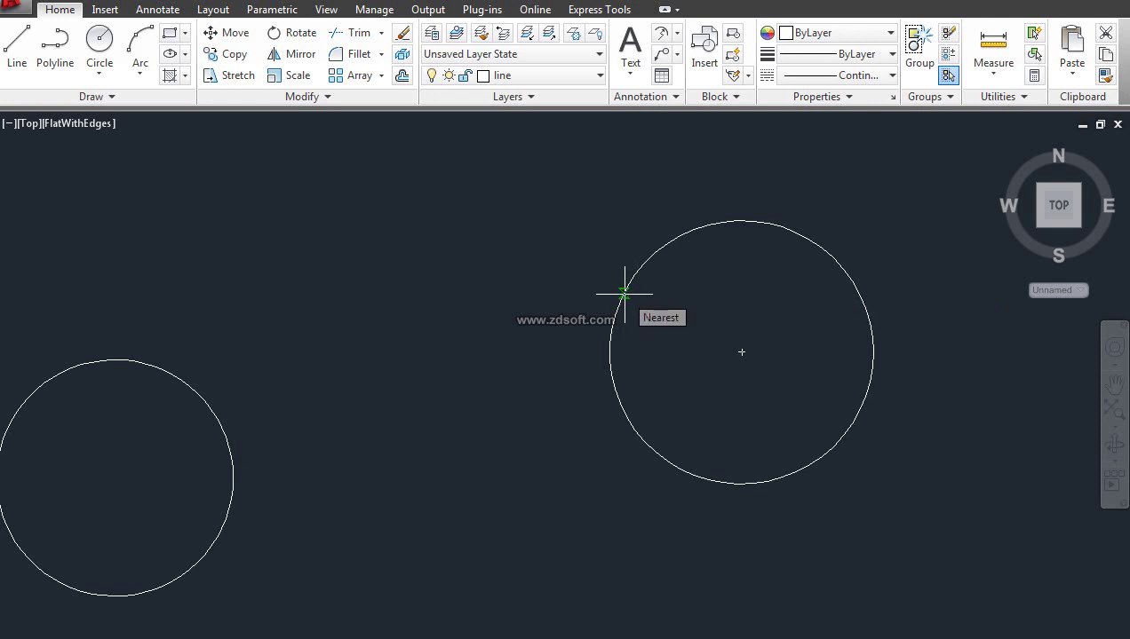
Point the leader at the right circle's edge, land it to the left, and label it 'circle'.
{"action": "left_click", "coordinate": [625, 293]}
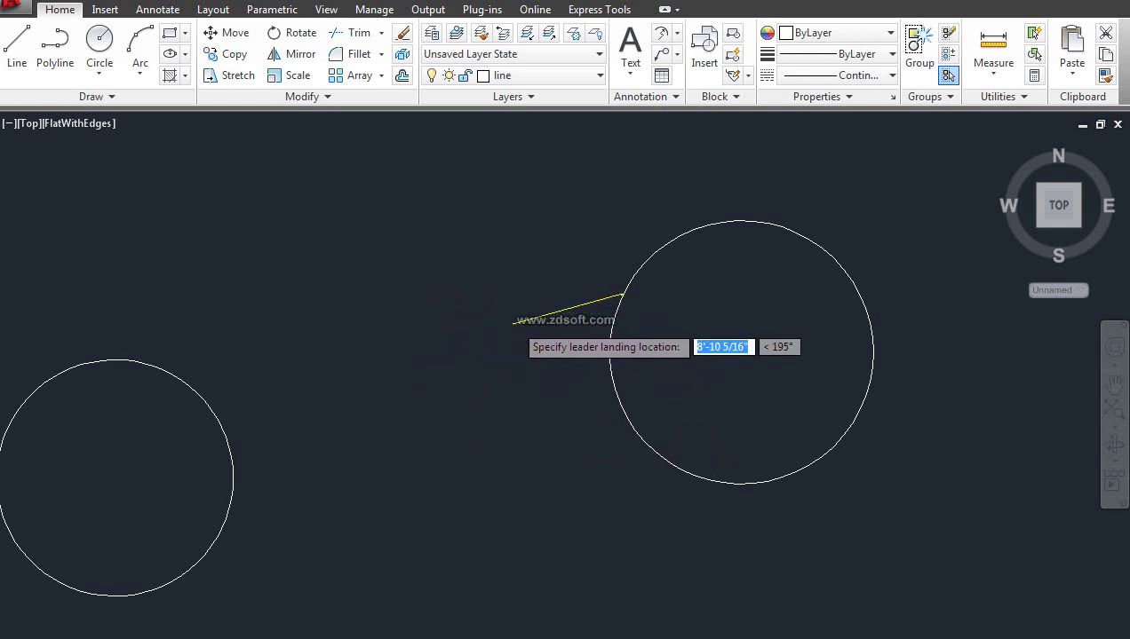
{"action": "left_click", "coordinate": [513, 322]}
{"action": "type", "text": "circle"}
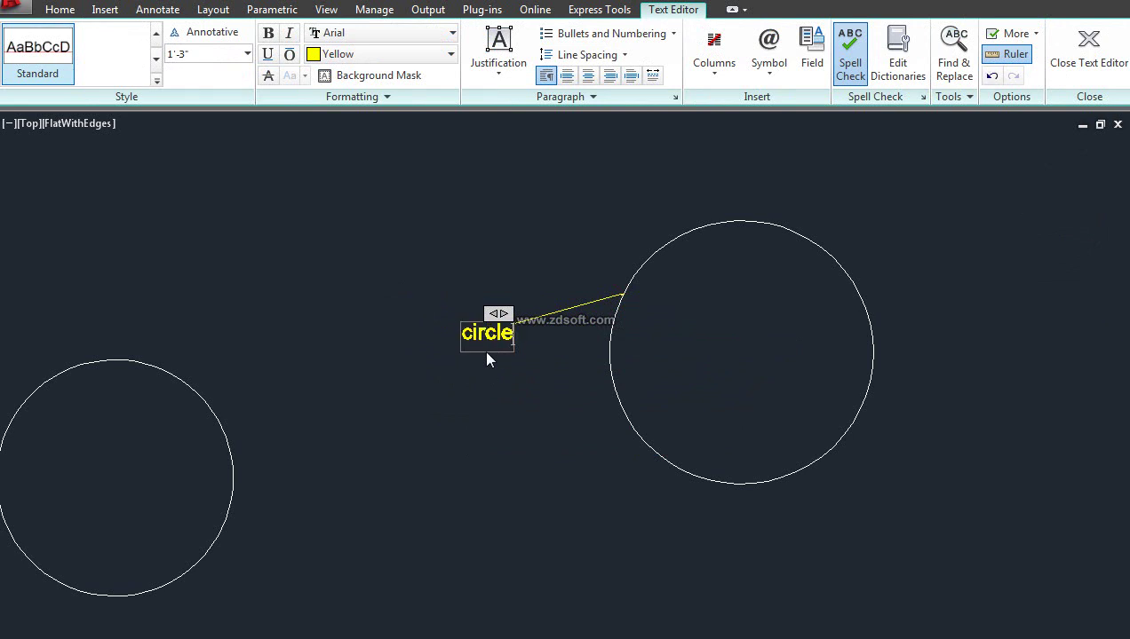
{"action": "key", "text": "Escape"}
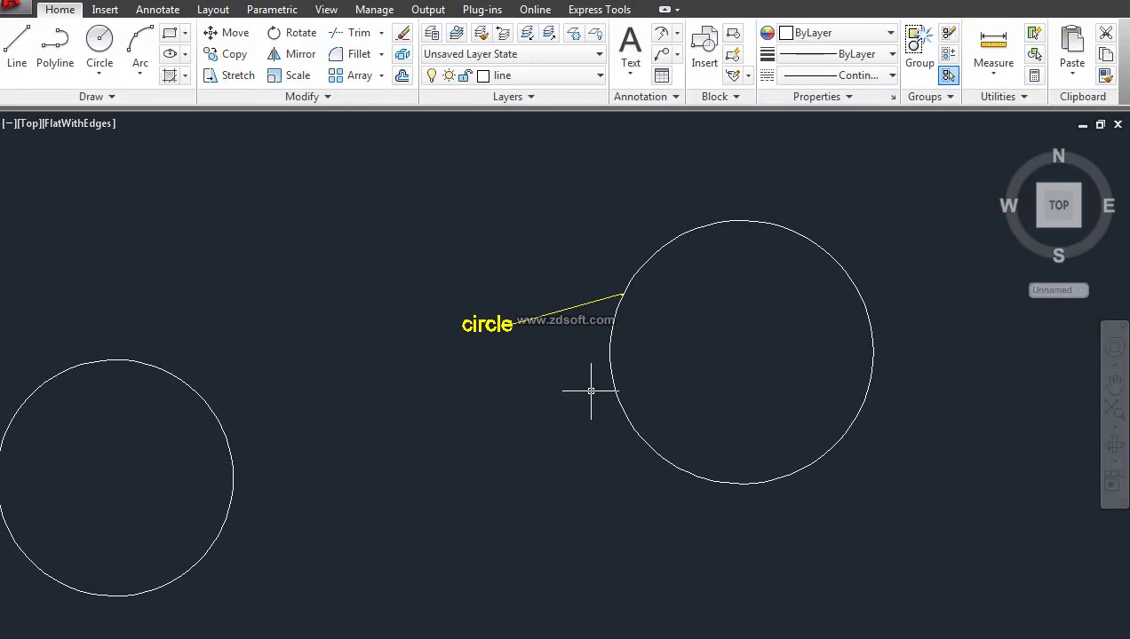
{"action": "scroll", "coordinate": [517, 345], "scroll_direction": "up", "scroll_amount": 3}
{"action": "scroll", "coordinate": [461, 382], "scroll_direction": "up", "scroll_amount": 2}
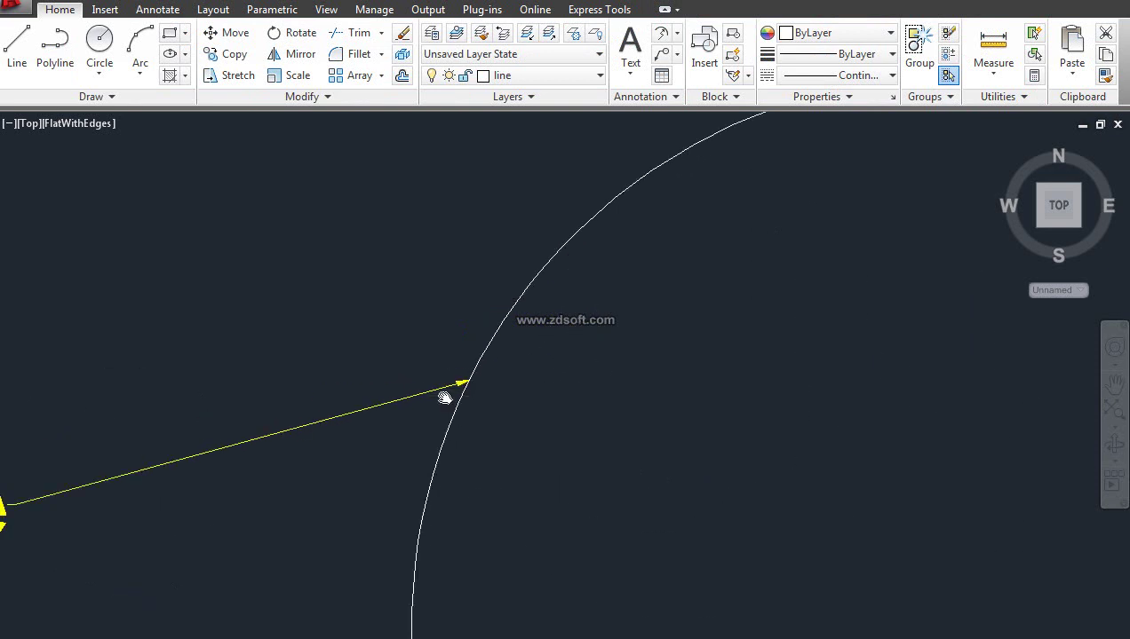
{"action": "scroll", "coordinate": [550, 320], "scroll_direction": "down", "scroll_amount": 4}
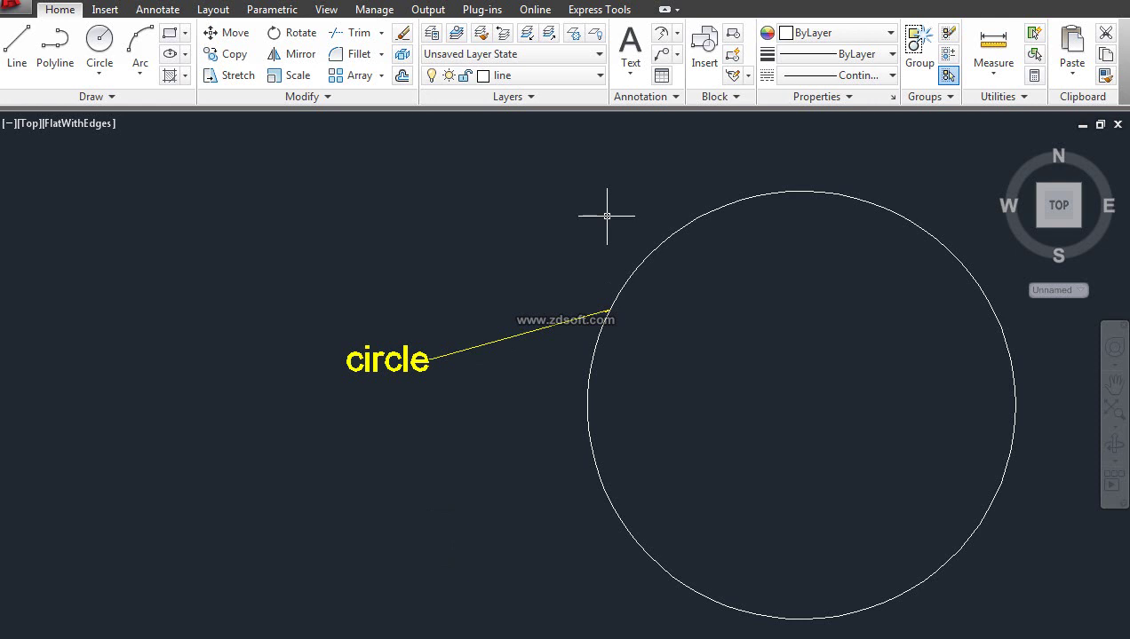
Run MLS and open the Standard style in the Multileader Style Manager for modification.
{"action": "type", "text": "ML"}
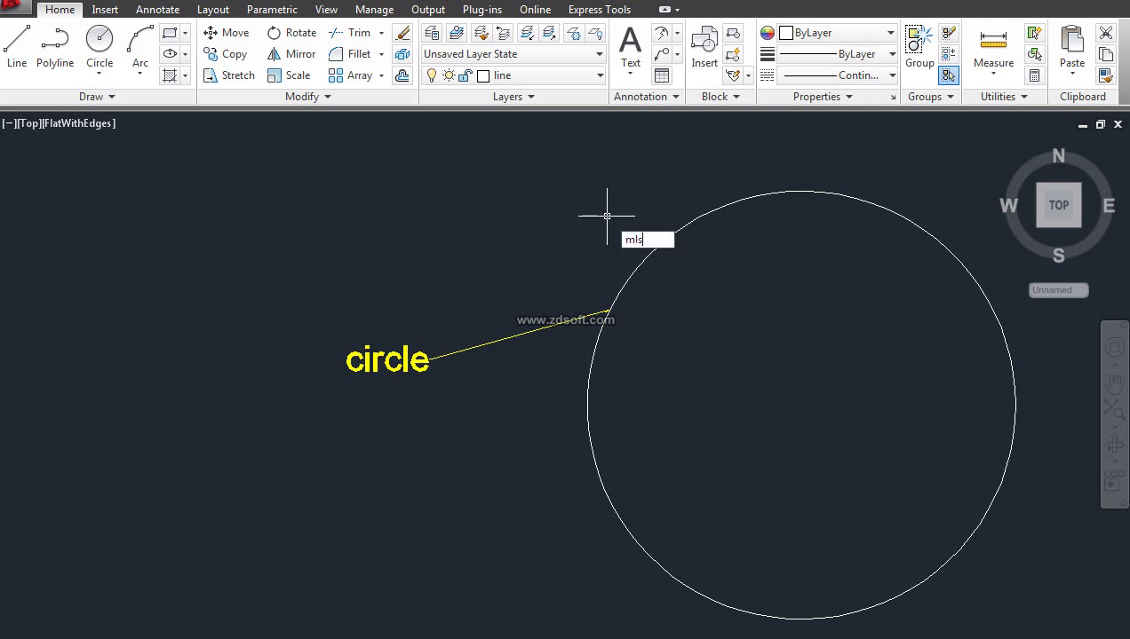
{"action": "type", "text": "S"}
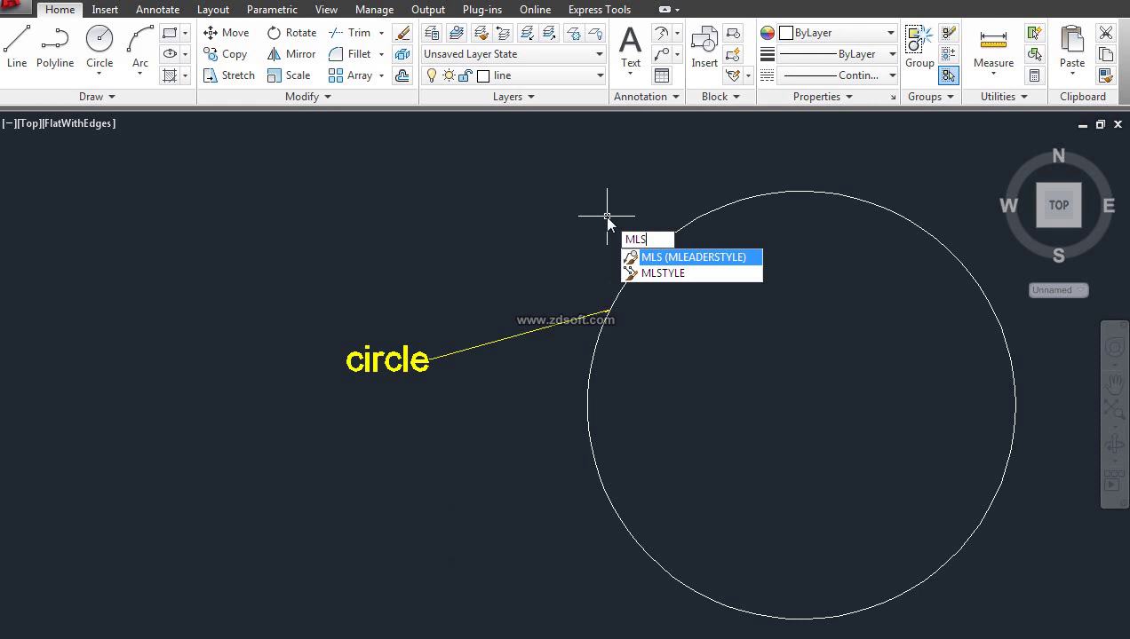
{"action": "key", "text": "Return"}
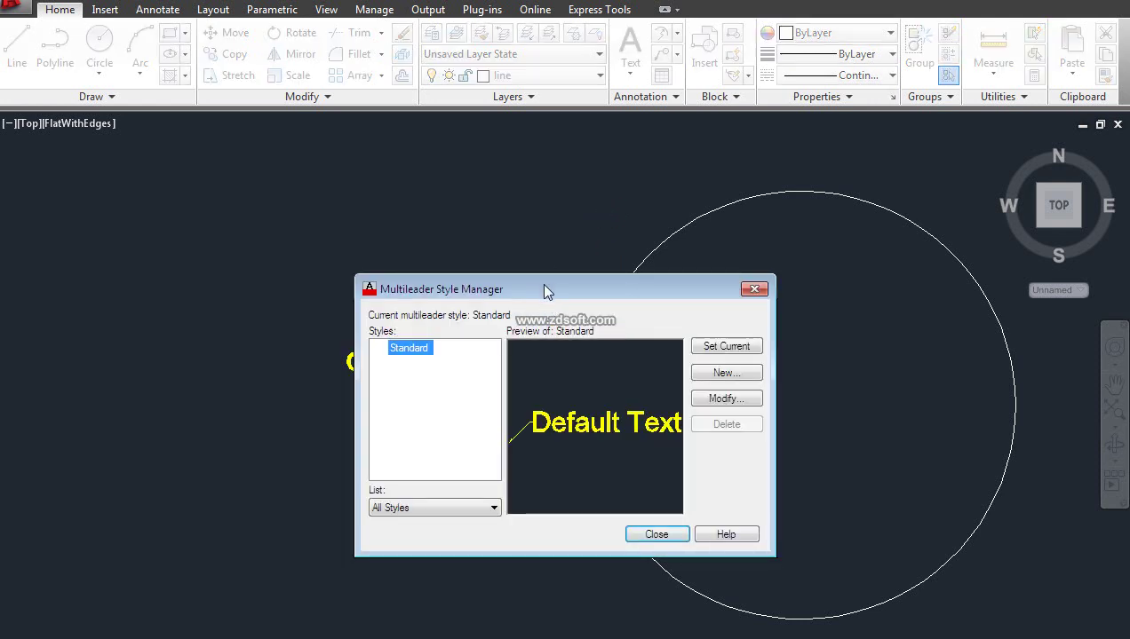
{"action": "left_click_drag", "start_coordinate": [550, 290], "coordinate": [465, 235]}
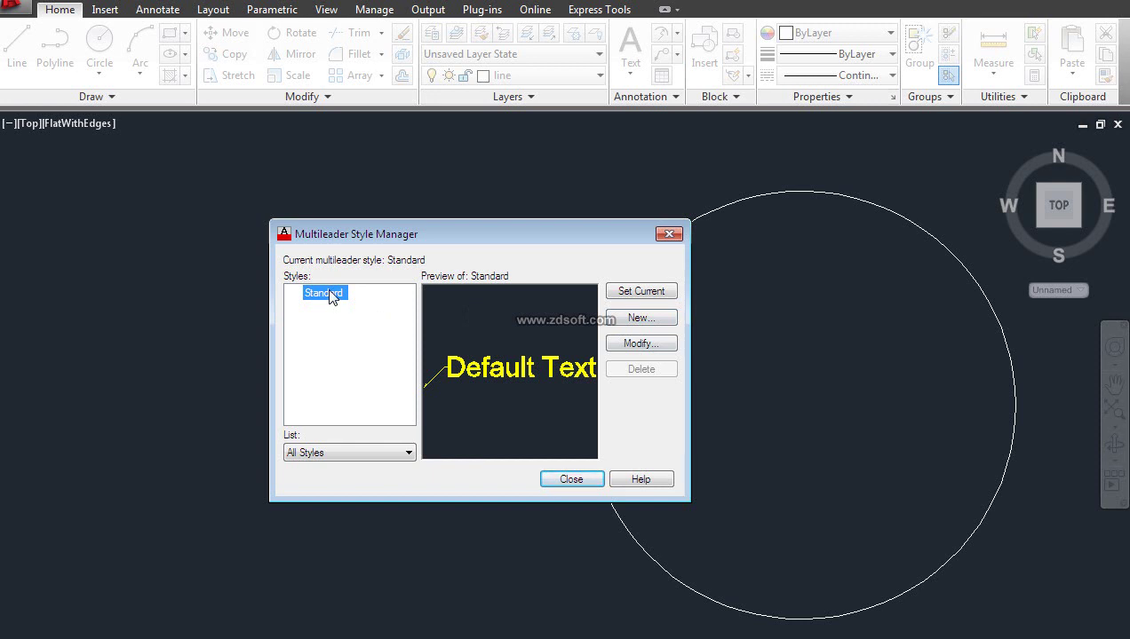
{"action": "left_click", "coordinate": [366, 455]}
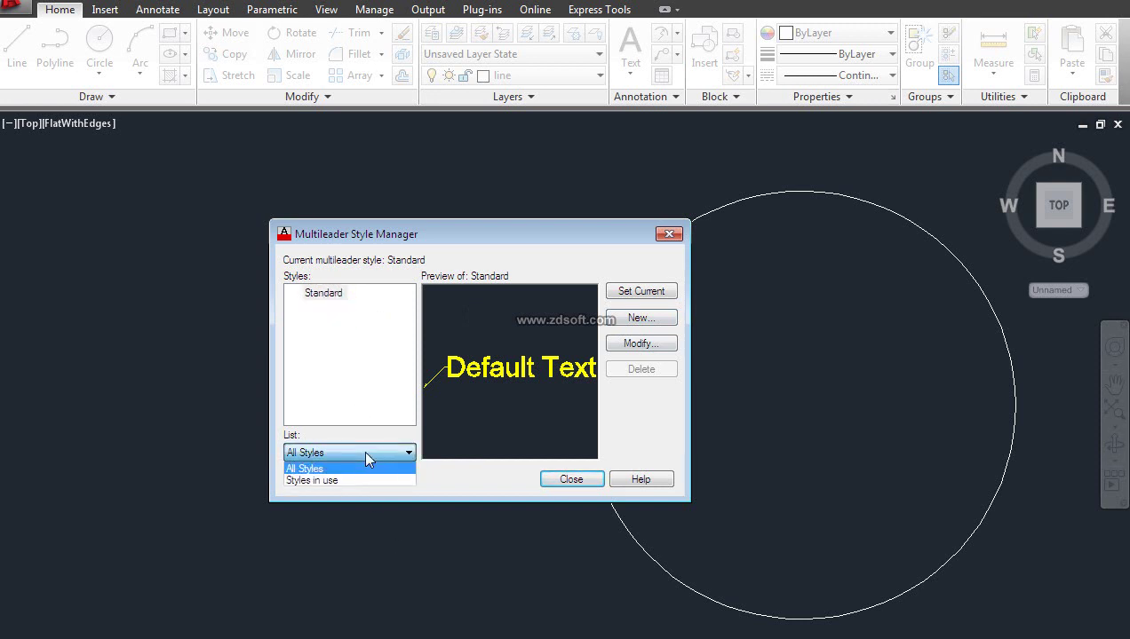
{"action": "left_click", "coordinate": [365, 453]}
{"action": "left_click", "coordinate": [642, 344]}
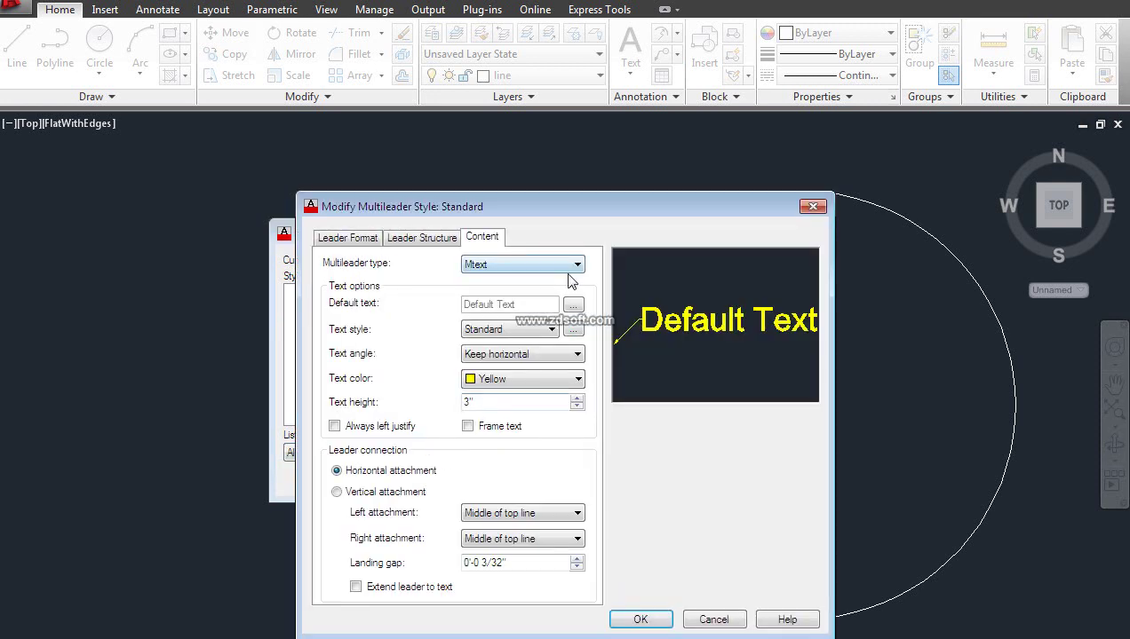
Go to the Standard style's Leader Format settings, keeping the Straight leader type.
{"action": "mouse_move", "coordinate": [587, 216]}
{"action": "left_mouse_down"}
{"action": "mouse_move", "coordinate": [603, 255]}
{"action": "mouse_move", "coordinate": [569, 252]}
{"action": "left_mouse_up"}
{"action": "left_click", "coordinate": [322, 273]}
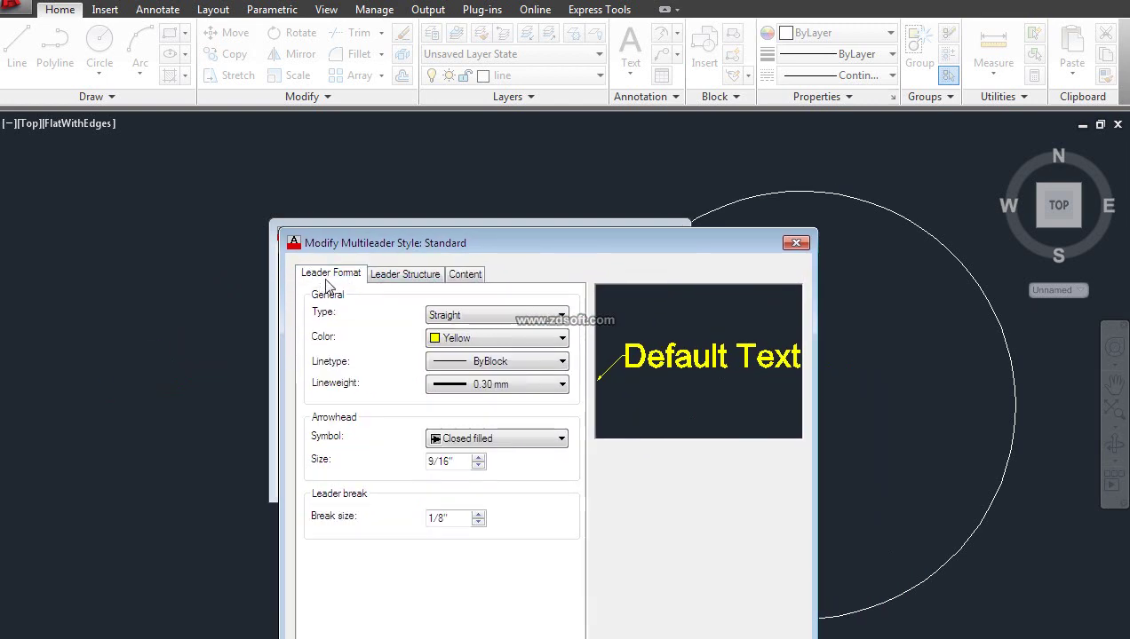
{"action": "left_click", "coordinate": [470, 318]}
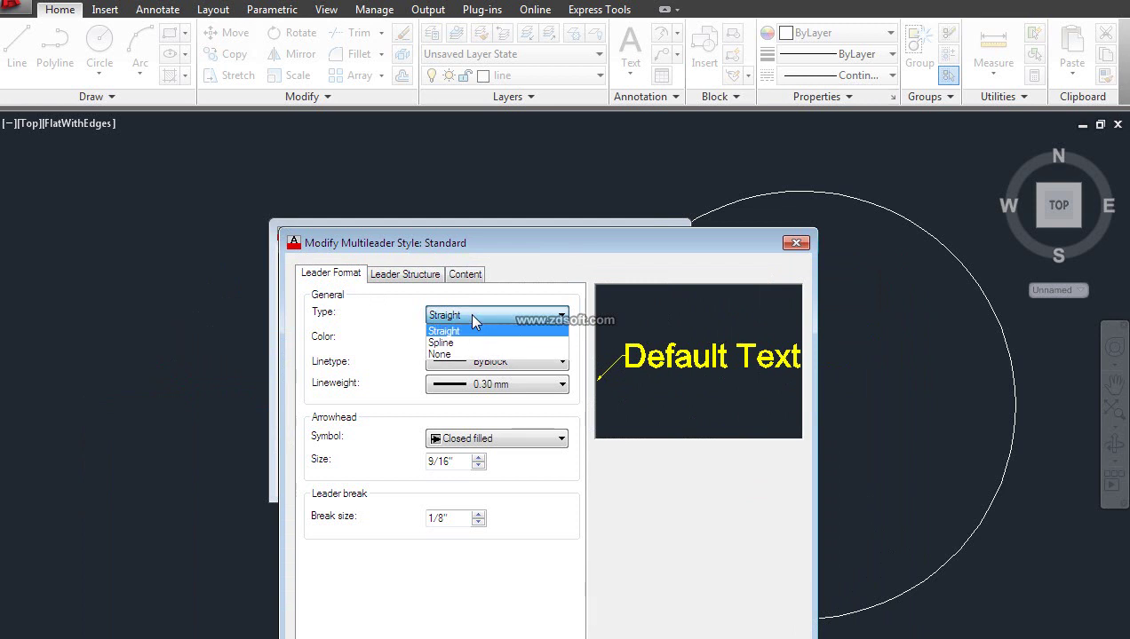
{"action": "left_click", "coordinate": [334, 302]}
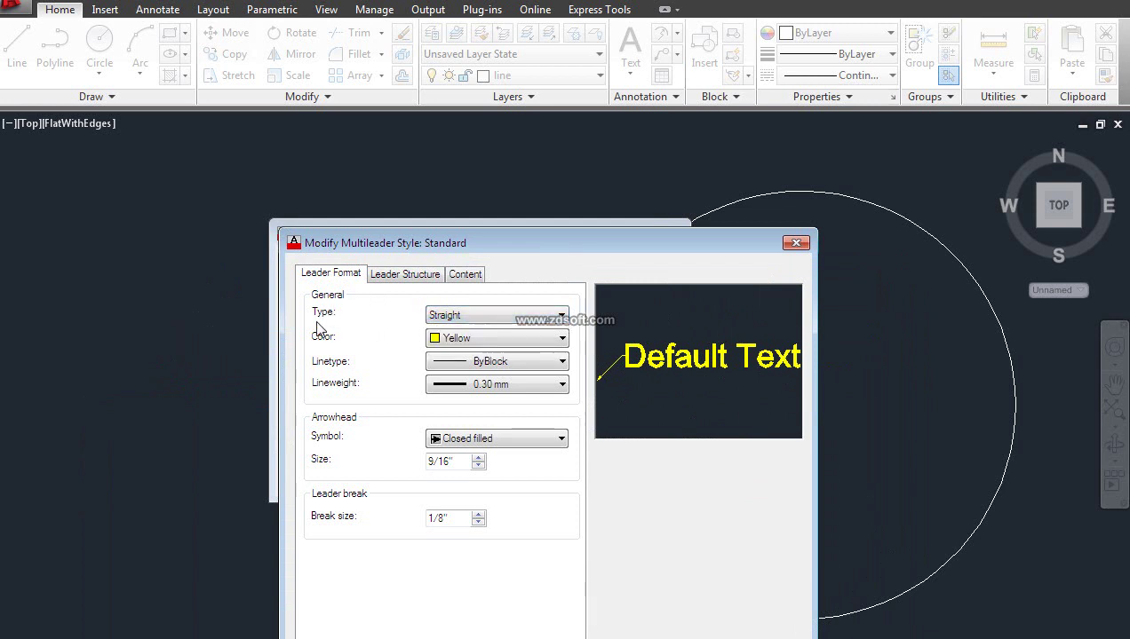
{"action": "left_click", "coordinate": [468, 322]}
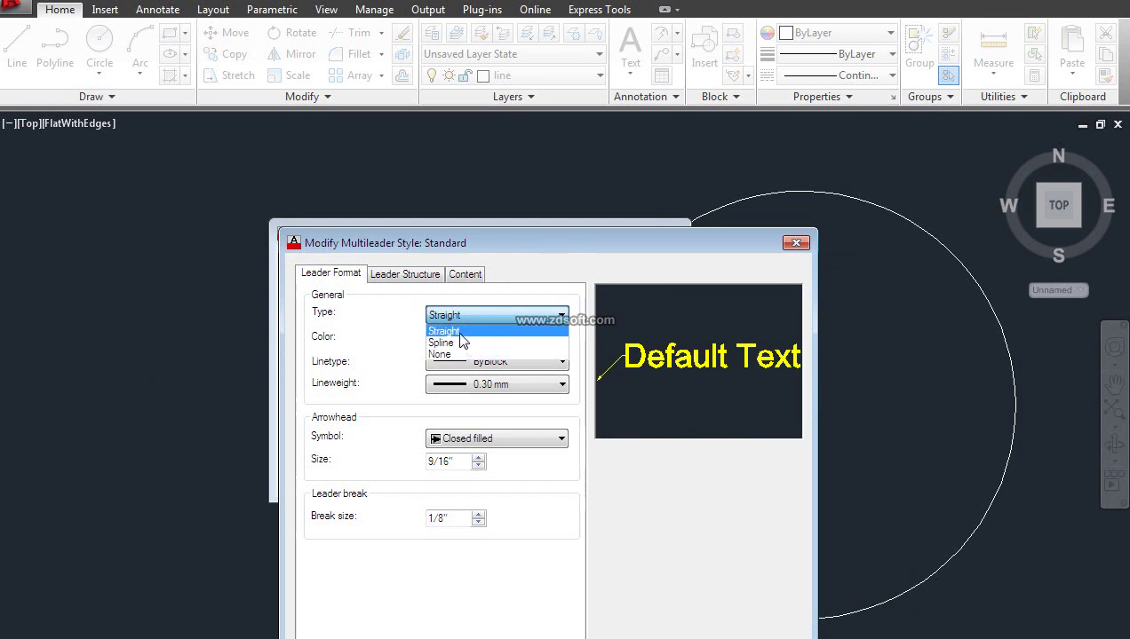
{"action": "left_click", "coordinate": [519, 331]}
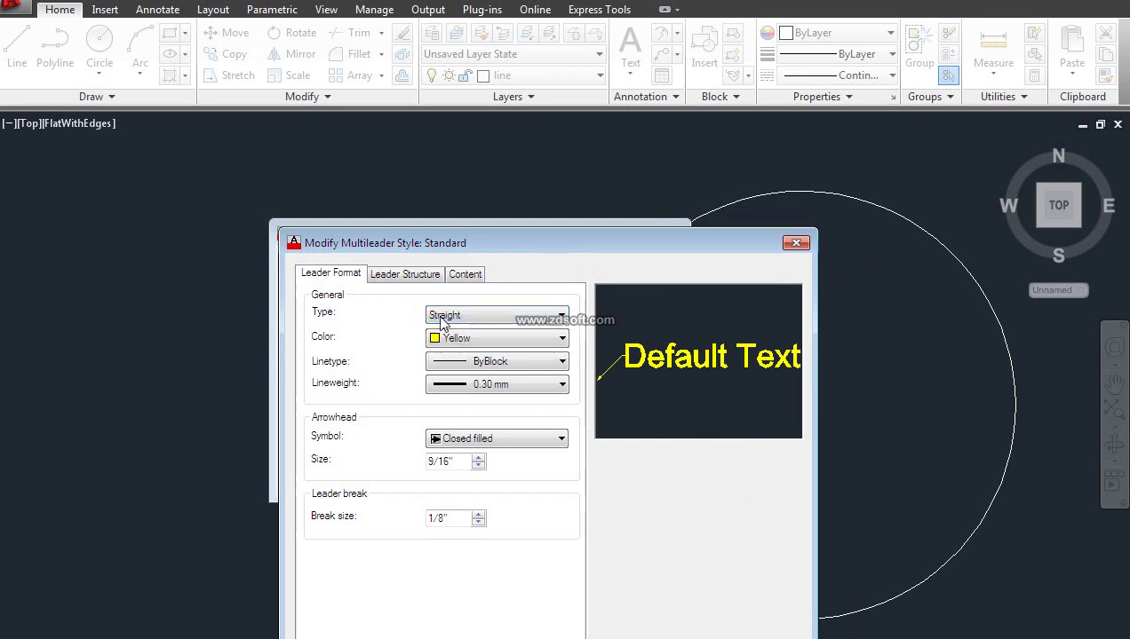
Set the leader colour to Red and lineweight to 0.50 mm, keeping ByBlock linetype.
{"action": "left_click", "coordinate": [484, 342]}
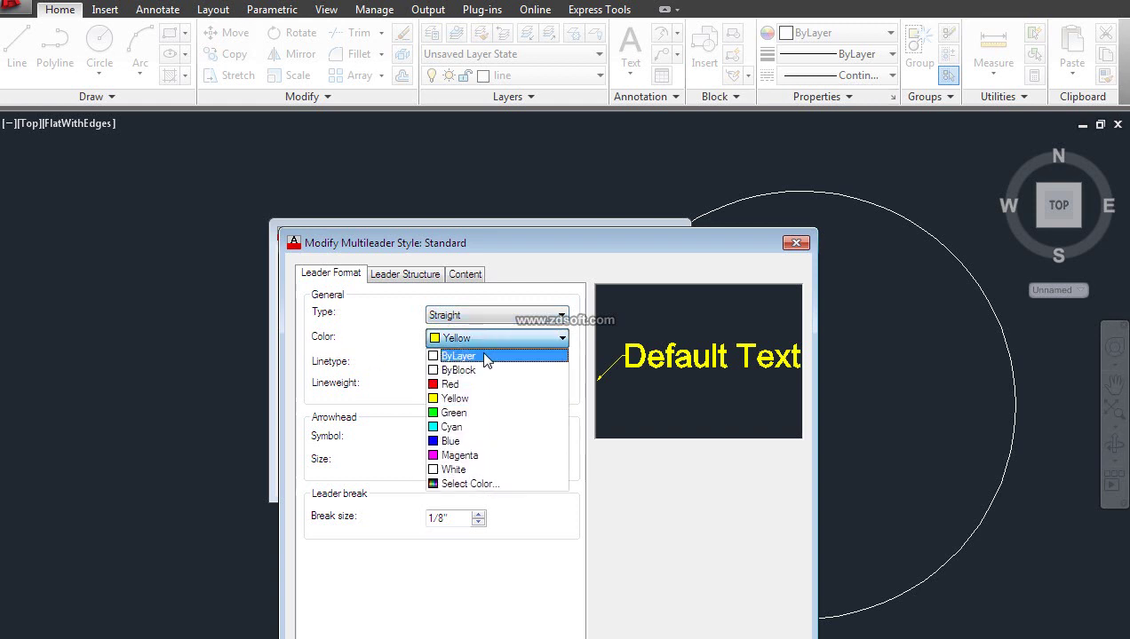
{"action": "left_click", "coordinate": [479, 411]}
{"action": "left_click", "coordinate": [477, 337]}
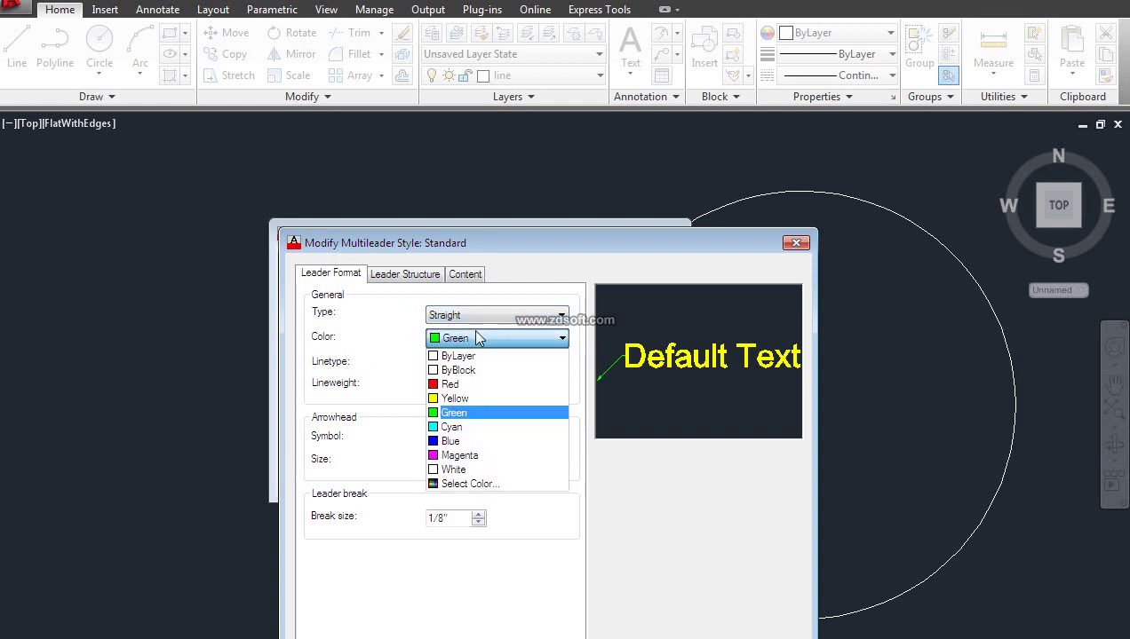
{"action": "left_click", "coordinate": [504, 384]}
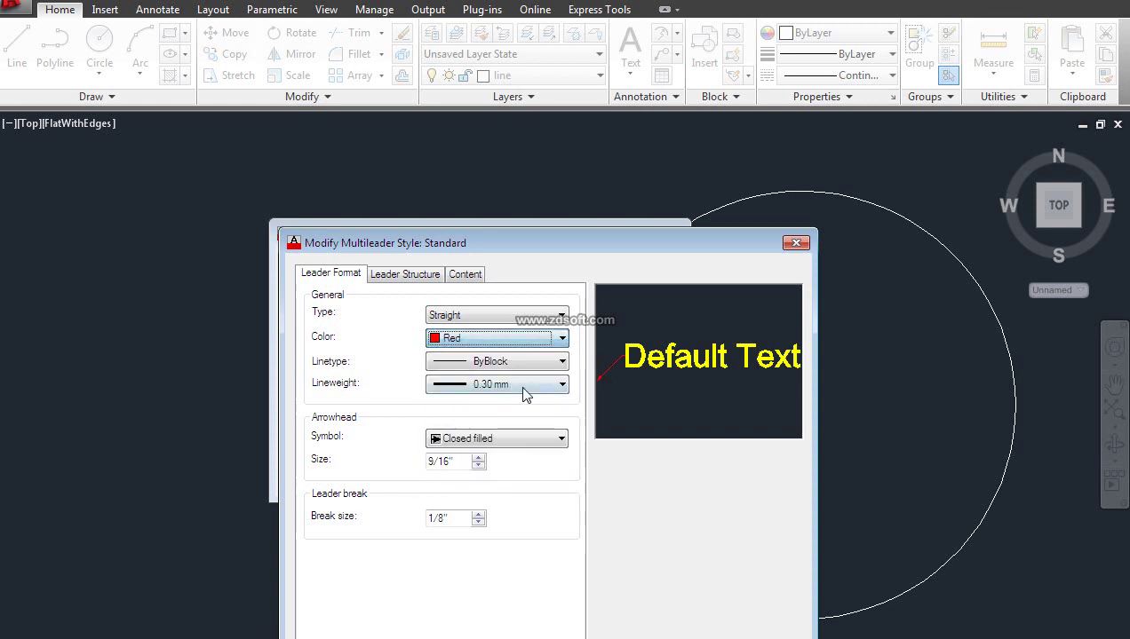
{"action": "left_click", "coordinate": [477, 364]}
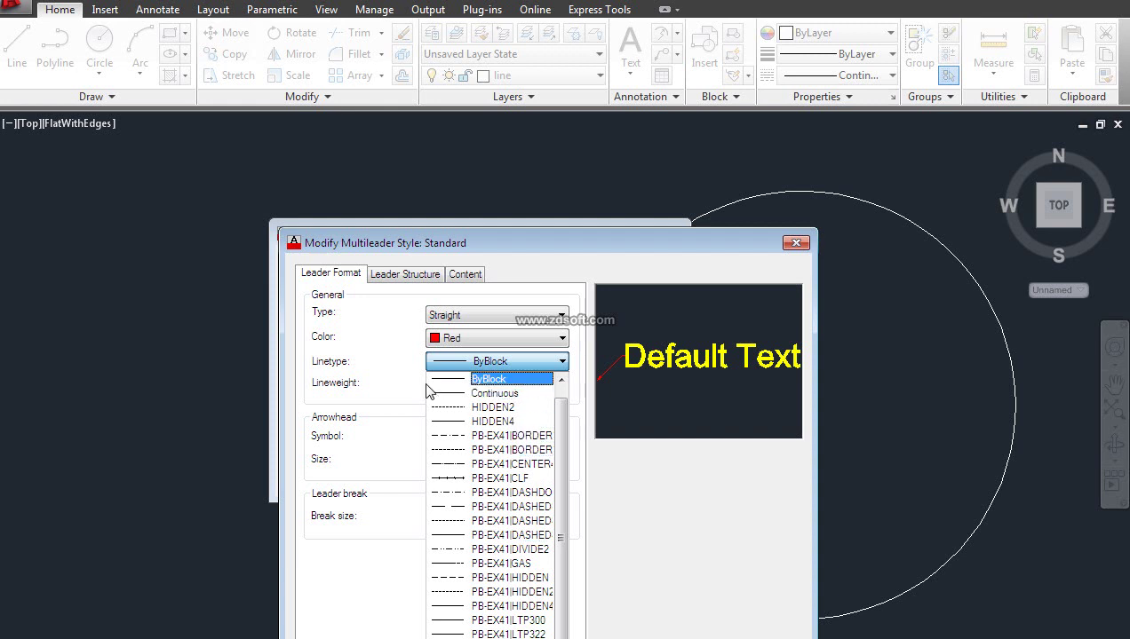
{"action": "left_click", "coordinate": [484, 381]}
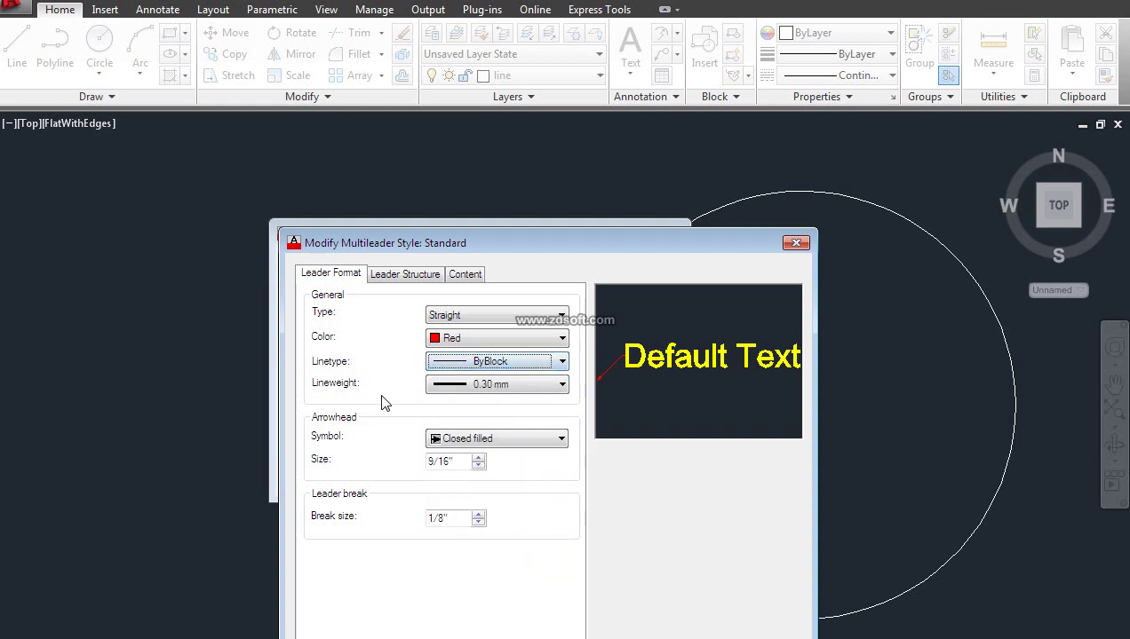
{"action": "left_click", "coordinate": [522, 389]}
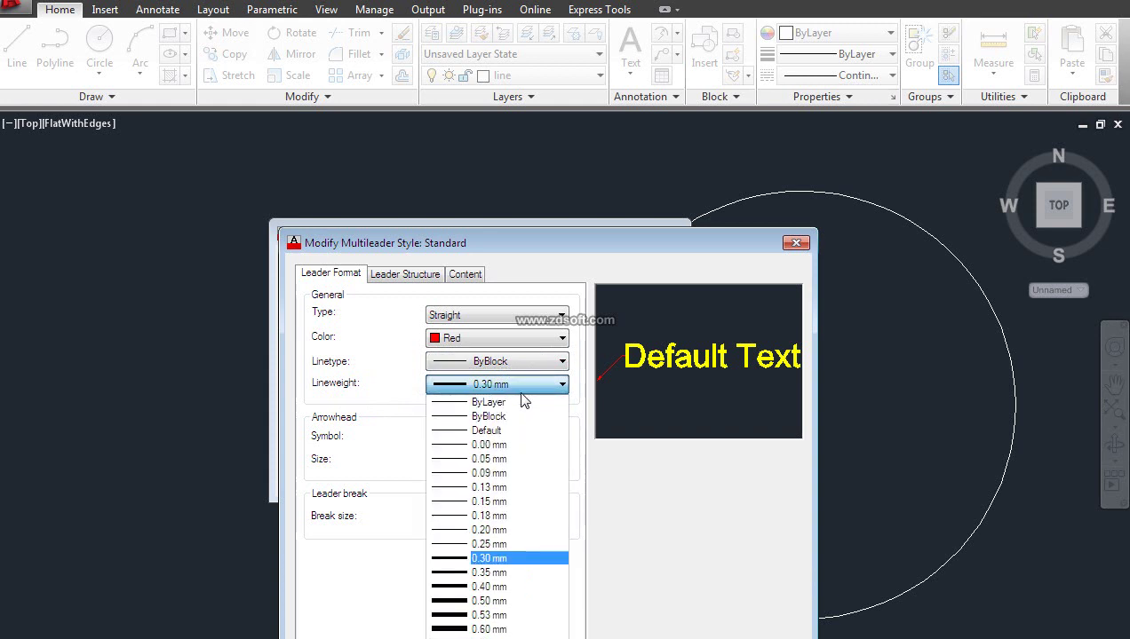
{"action": "left_click", "coordinate": [457, 601]}
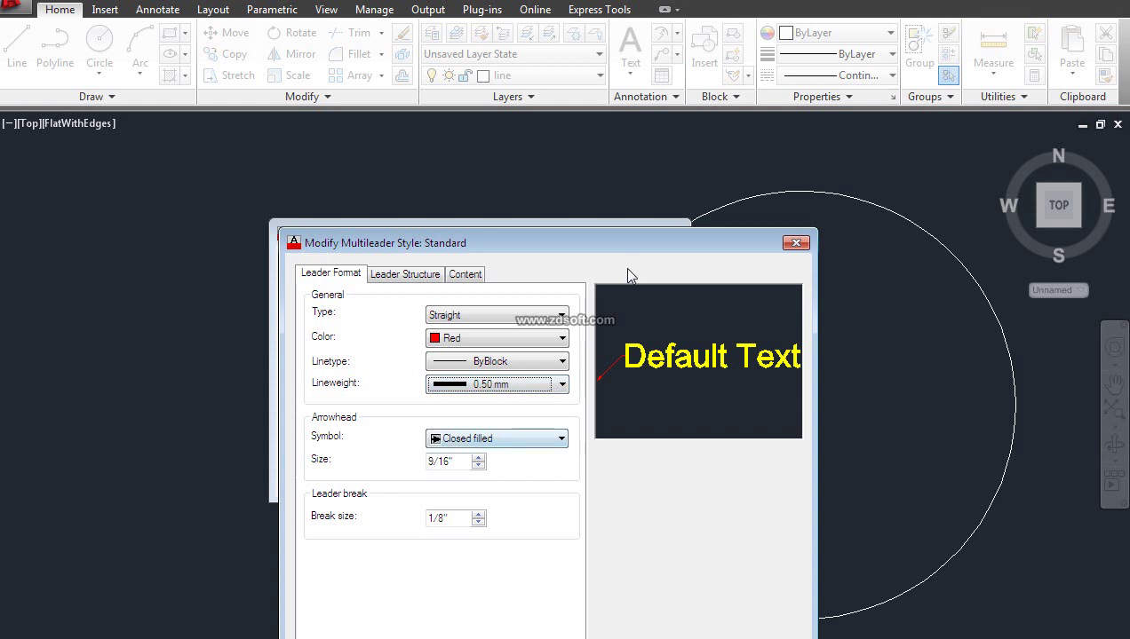
Keep the Closed filled arrowhead, raise its size to 1", and check Leader Structure.
{"action": "left_click_drag", "start_coordinate": [571, 243], "coordinate": [555, 164]}
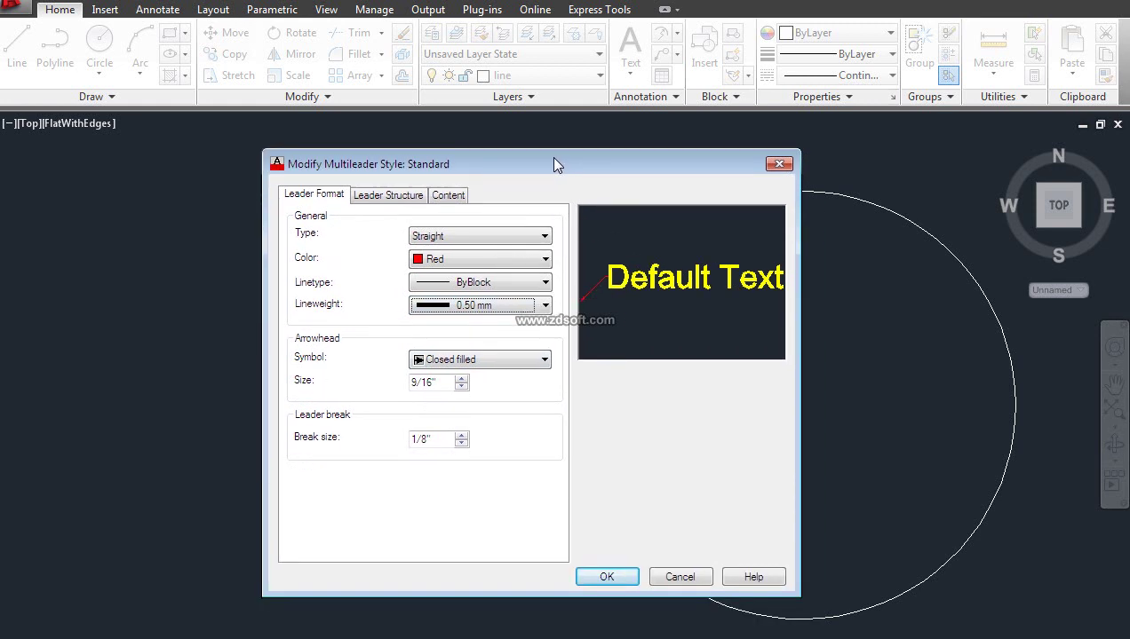
{"action": "left_click", "coordinate": [540, 364]}
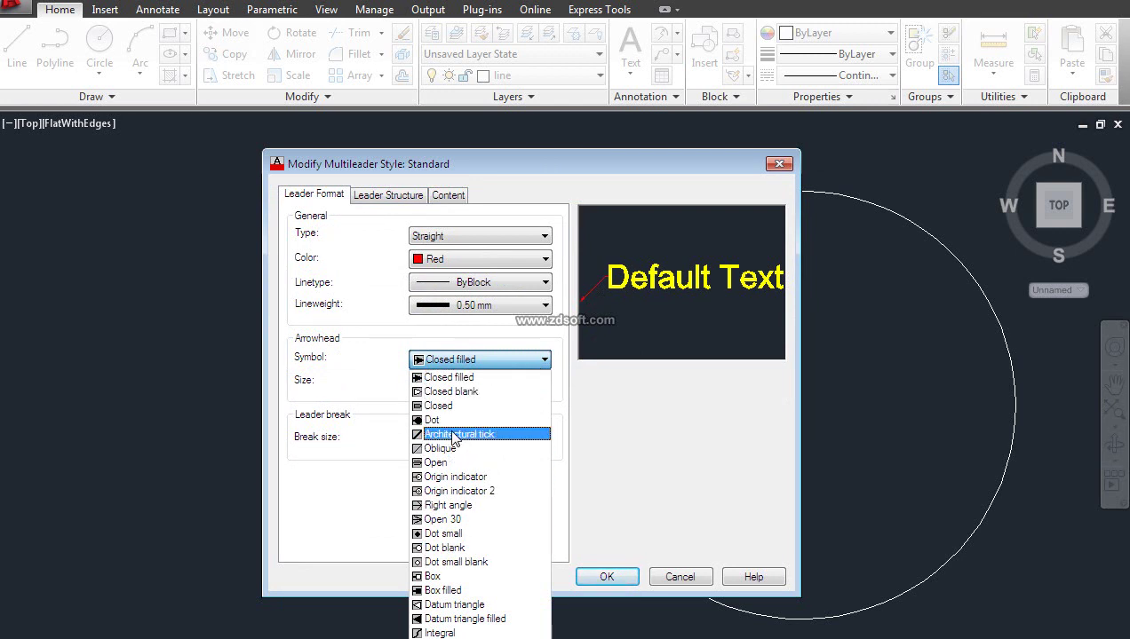
{"action": "left_click", "coordinate": [480, 378]}
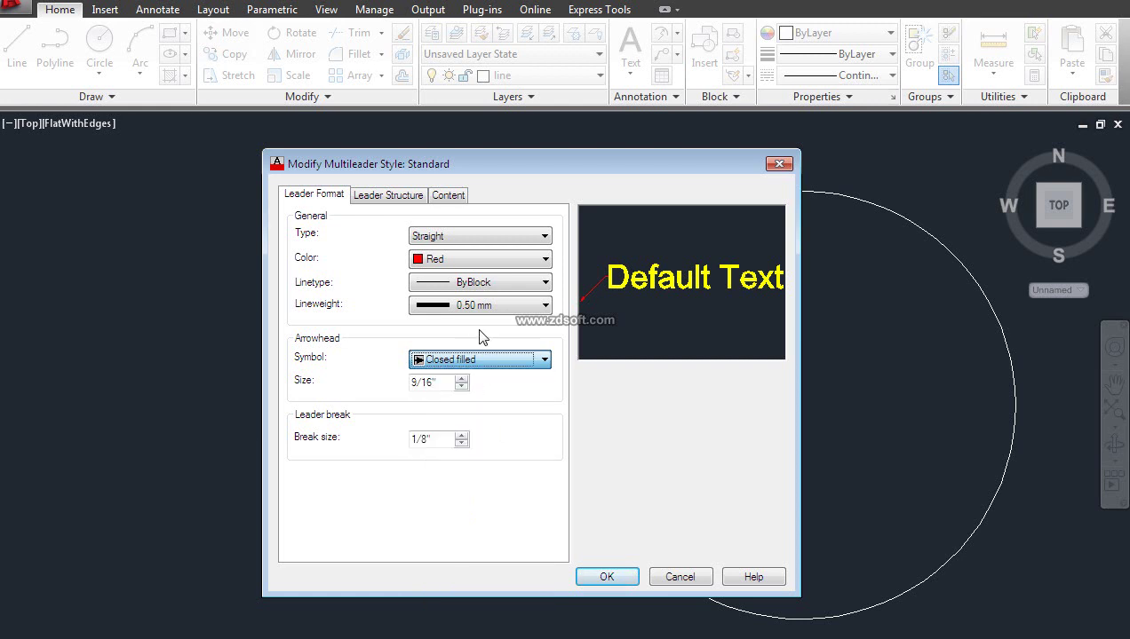
{"action": "double_click", "coordinate": [441, 381]}
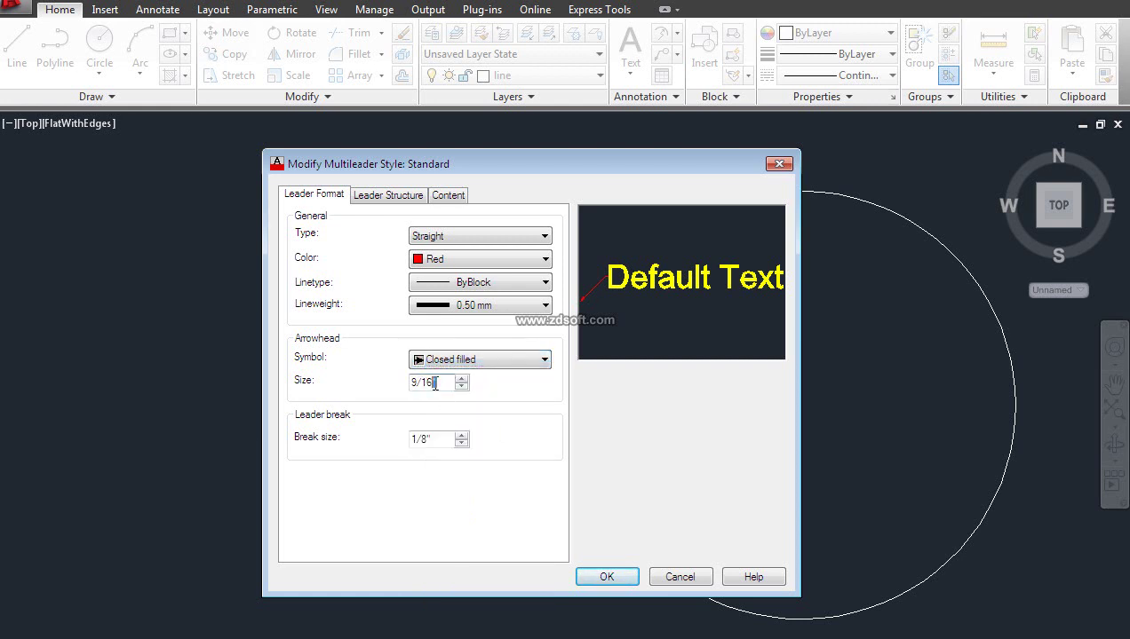
{"action": "left_click_drag", "start_coordinate": [447, 380], "coordinate": [390, 380]}
{"action": "left_click", "coordinate": [462, 378]}
{"action": "left_click", "coordinate": [461, 378]}
{"action": "left_click", "coordinate": [462, 379]}
{"action": "left_click", "coordinate": [462, 378]}
{"action": "left_click", "coordinate": [384, 197]}
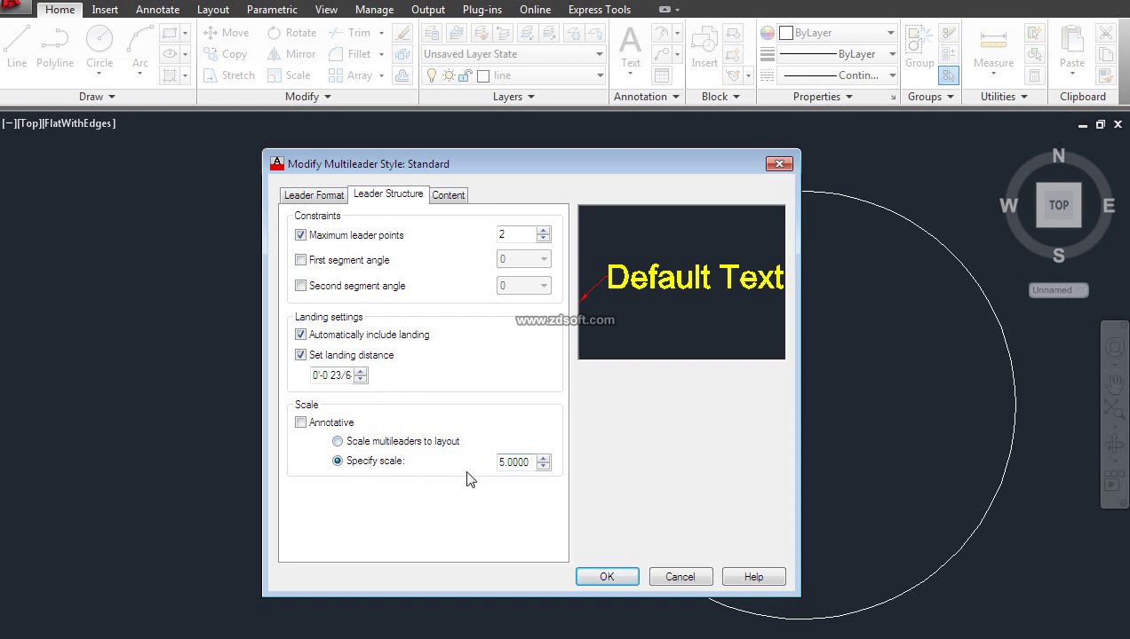
Save the Standard style edits, view the drawing, then reopen Standard for modification.
{"action": "left_click", "coordinate": [611, 579]}
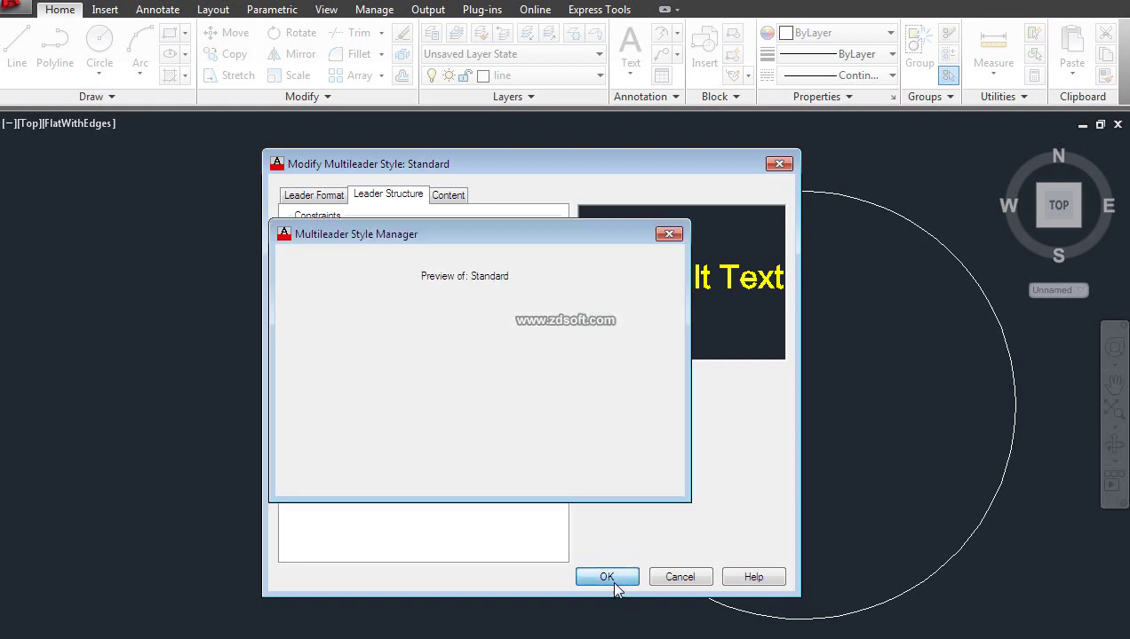
{"action": "left_click", "coordinate": [584, 483]}
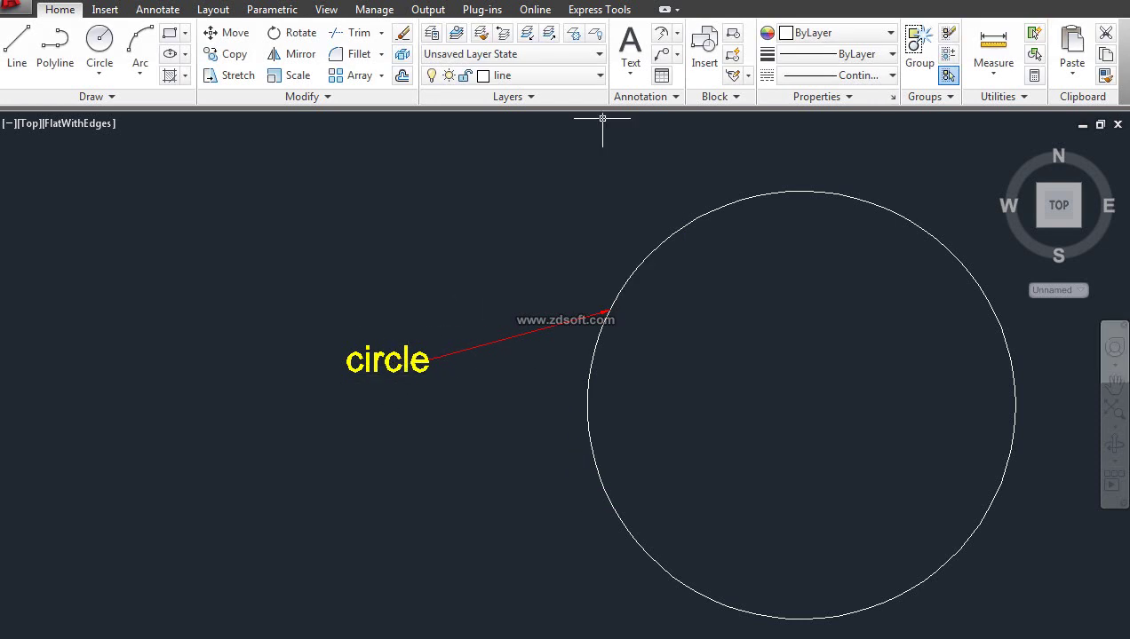
{"action": "left_click", "coordinate": [677, 55]}
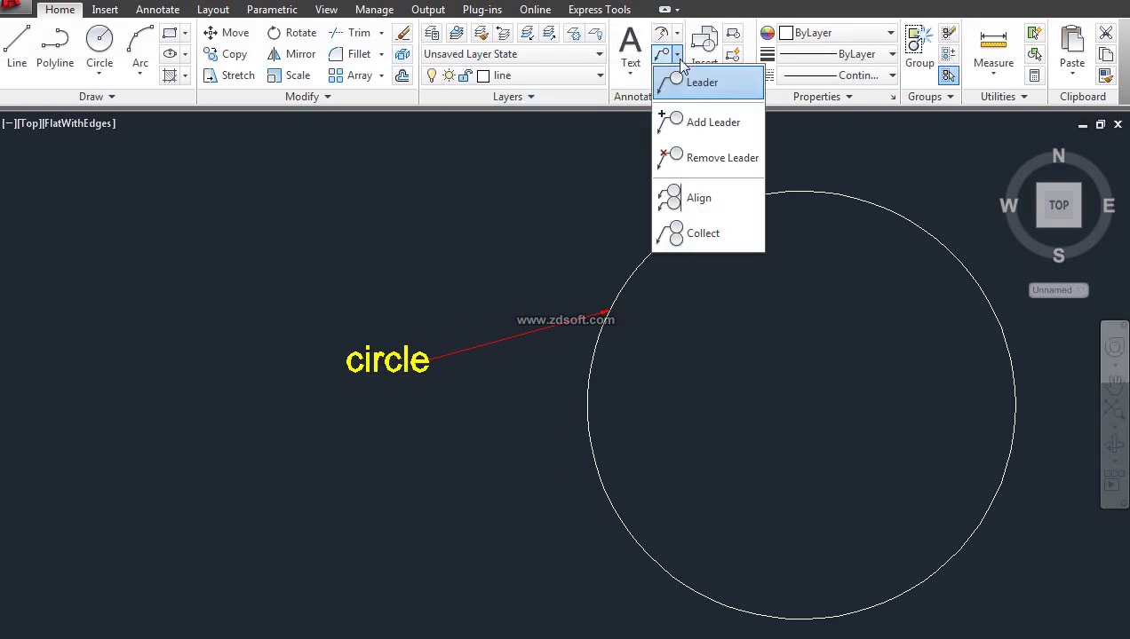
{"action": "left_click", "coordinate": [680, 81]}
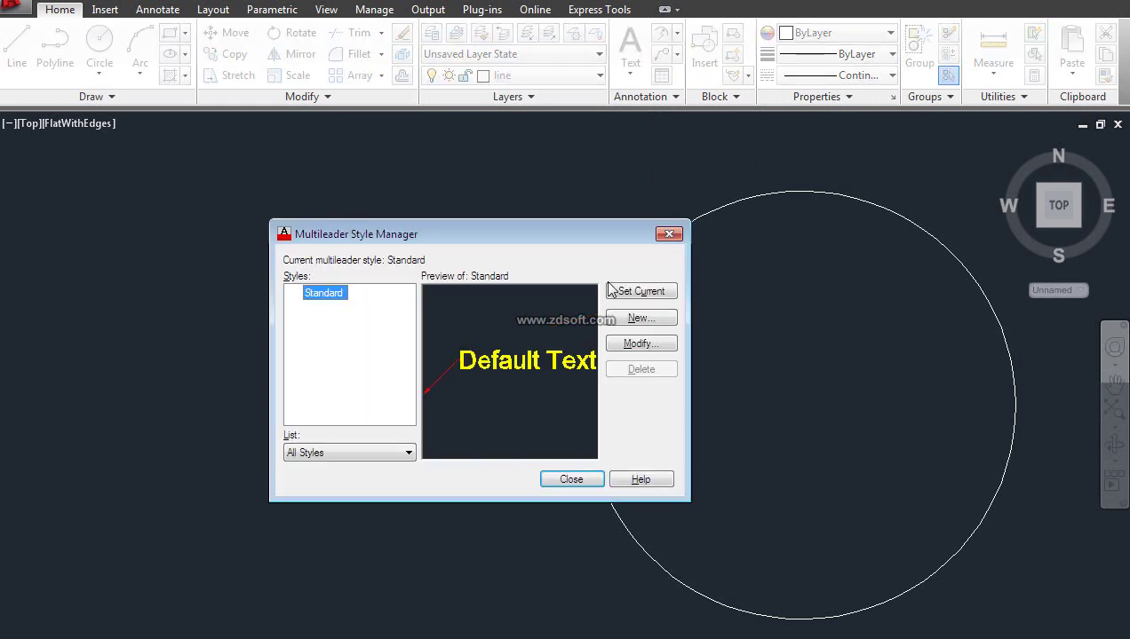
{"action": "left_click", "coordinate": [640, 344]}
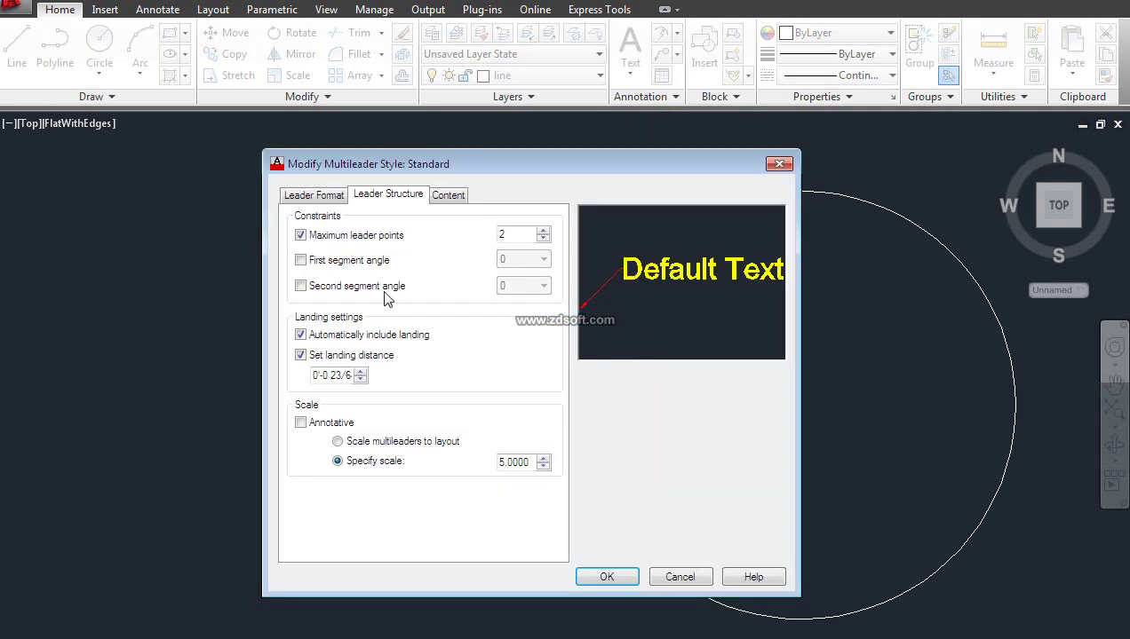
Set the Standard style's multileader scale to 20 and view the enlarged circle label.
{"action": "left_click_drag", "start_coordinate": [530, 466], "coordinate": [461, 470]}
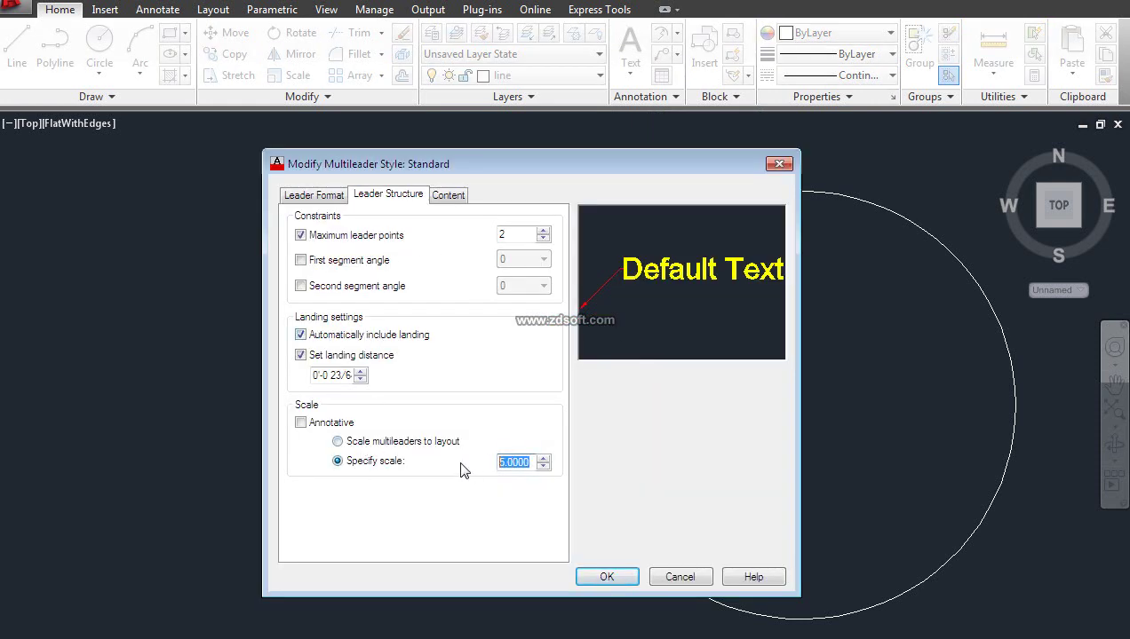
{"action": "type", "text": "20"}
{"action": "left_click", "coordinate": [611, 576]}
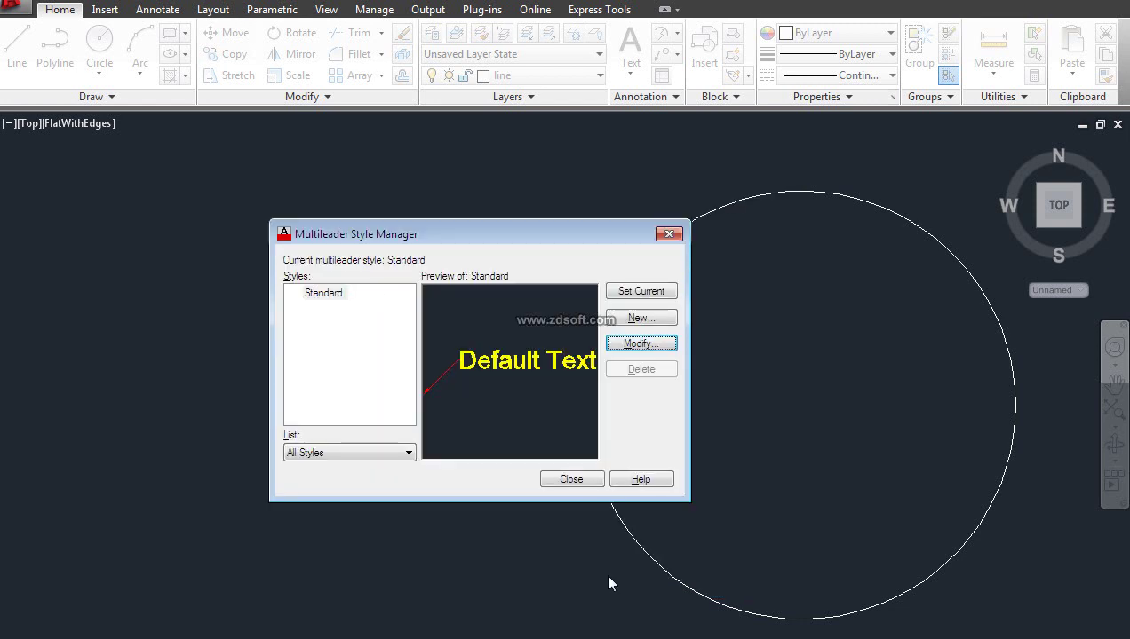
{"action": "left_click", "coordinate": [602, 479]}
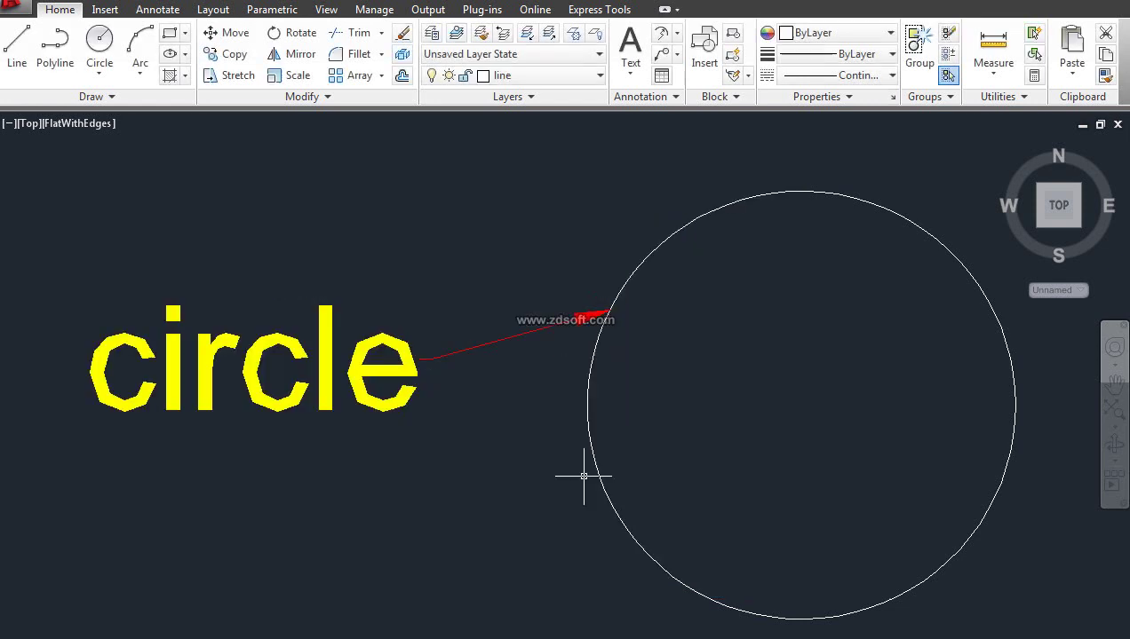
{"action": "middle_click_drag", "start_coordinate": [223, 392], "coordinate": [461, 453]}
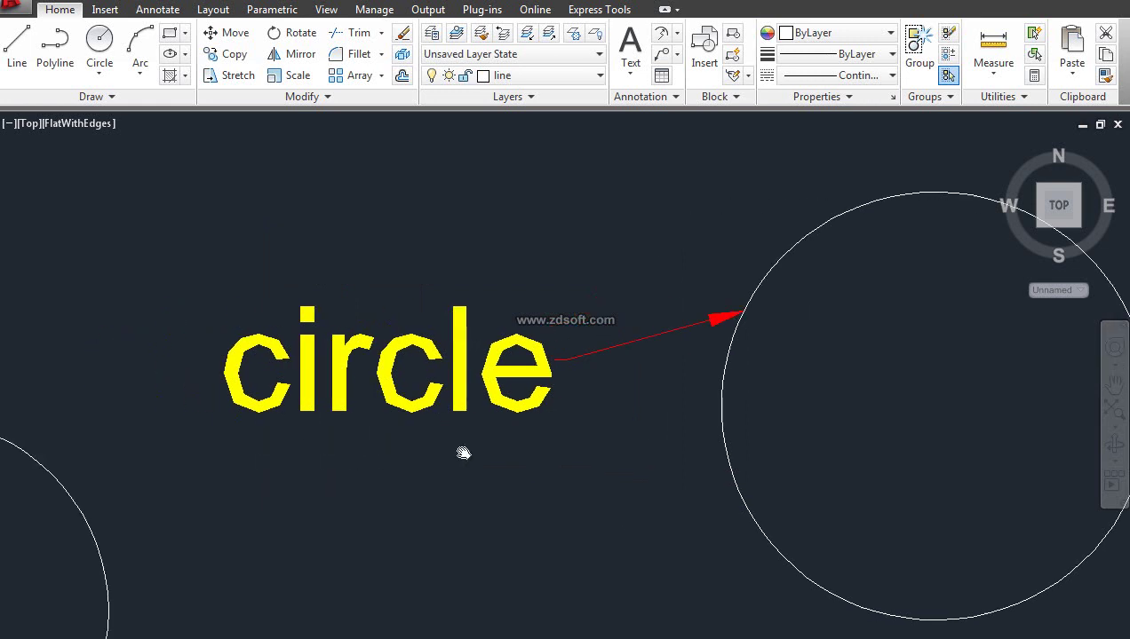
{"action": "scroll", "coordinate": [431, 453], "scroll_direction": "down", "scroll_amount": 2}
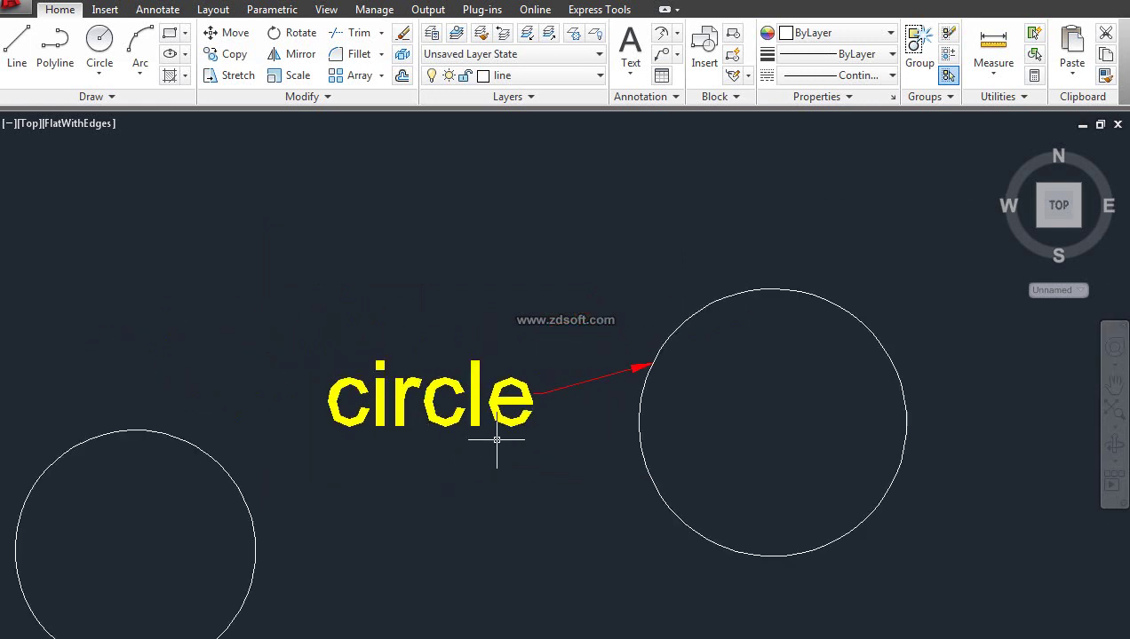
Reopen Standard via MLS and set its multileader scale back to 5.
{"action": "type", "text": "mls"}
{"action": "key", "text": "Return"}
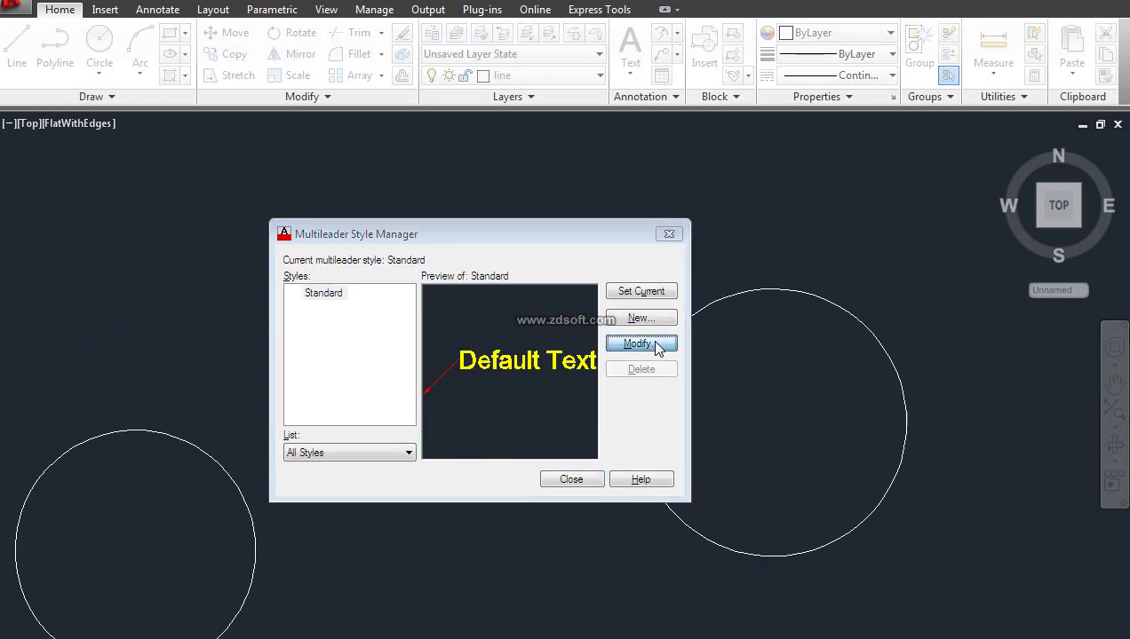
{"action": "left_click", "coordinate": [657, 347]}
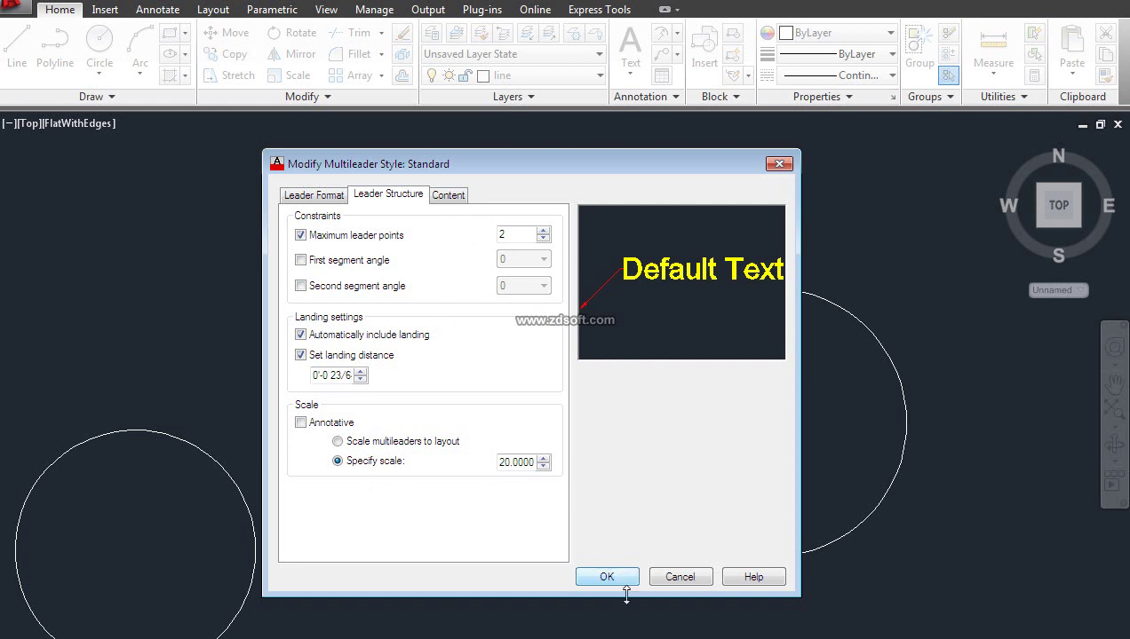
{"action": "left_click_drag", "start_coordinate": [531, 461], "coordinate": [475, 462]}
{"action": "type", "text": "5"}
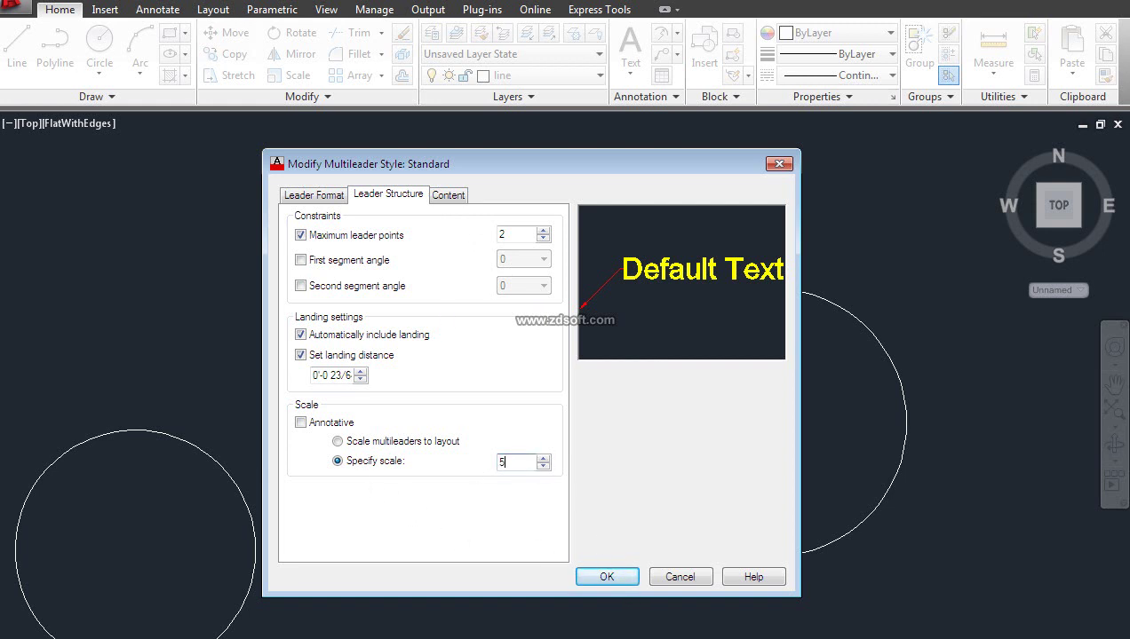
{"action": "left_click", "coordinate": [604, 577]}
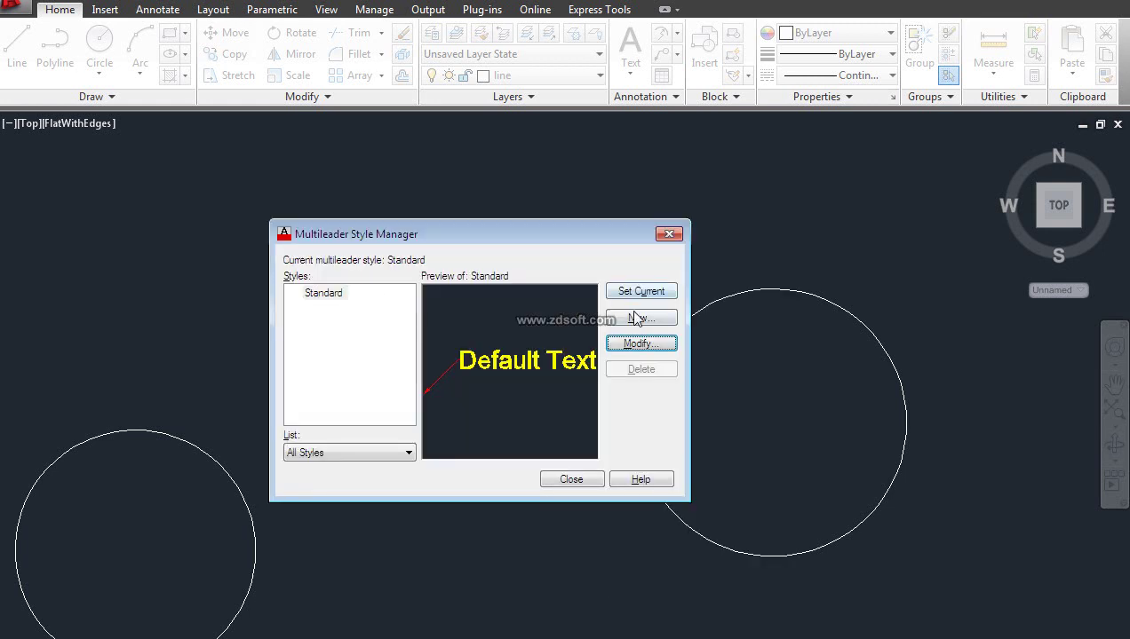
Open Standard's Content settings, keeping the Standard text style and horizontal text angle.
{"action": "left_click", "coordinate": [637, 346]}
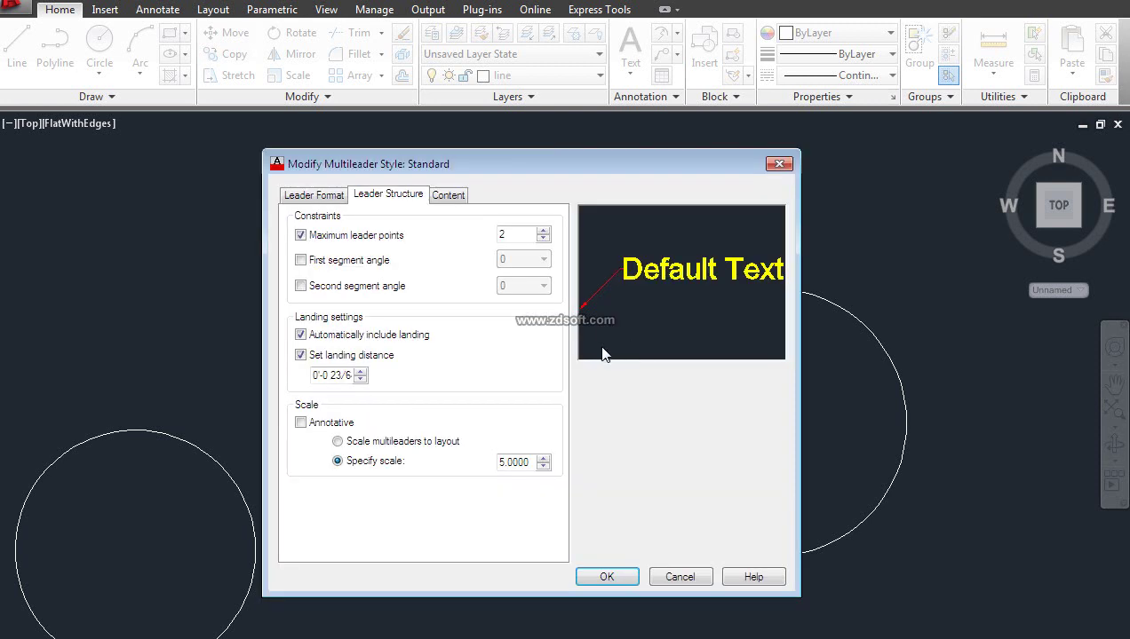
{"action": "left_click", "coordinate": [448, 196]}
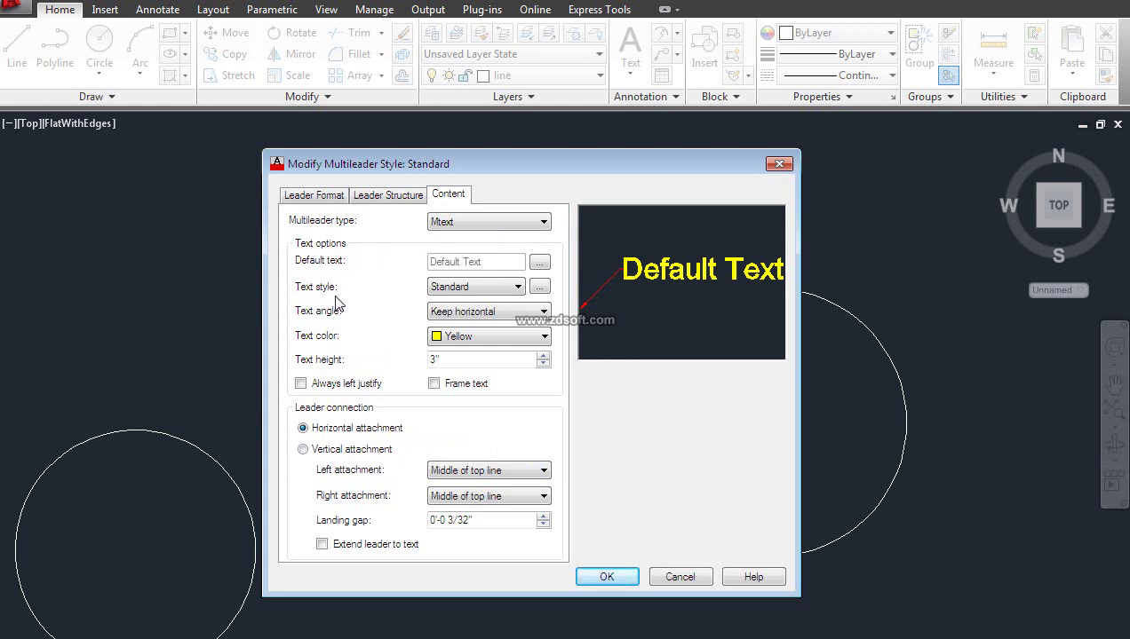
{"action": "left_click", "coordinate": [484, 298]}
{"action": "left_click", "coordinate": [484, 299]}
{"action": "left_click", "coordinate": [470, 298]}
{"action": "left_click", "coordinate": [486, 287]}
{"action": "left_click", "coordinate": [497, 313]}
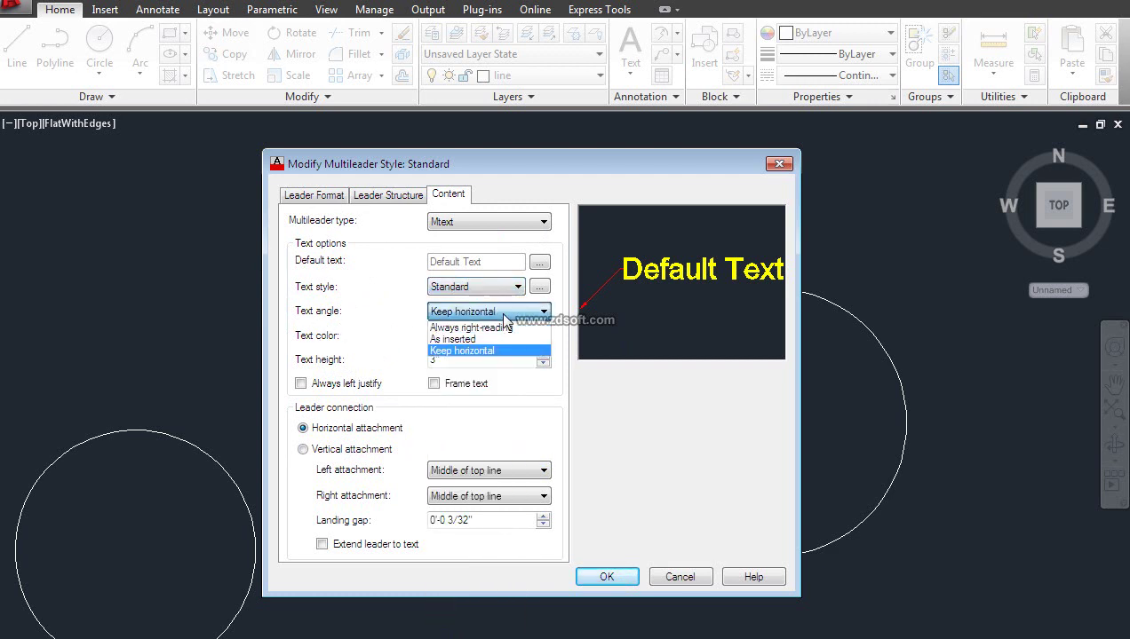
{"action": "left_click", "coordinate": [488, 316]}
{"action": "left_click", "coordinate": [468, 317]}
{"action": "left_click", "coordinate": [468, 316]}
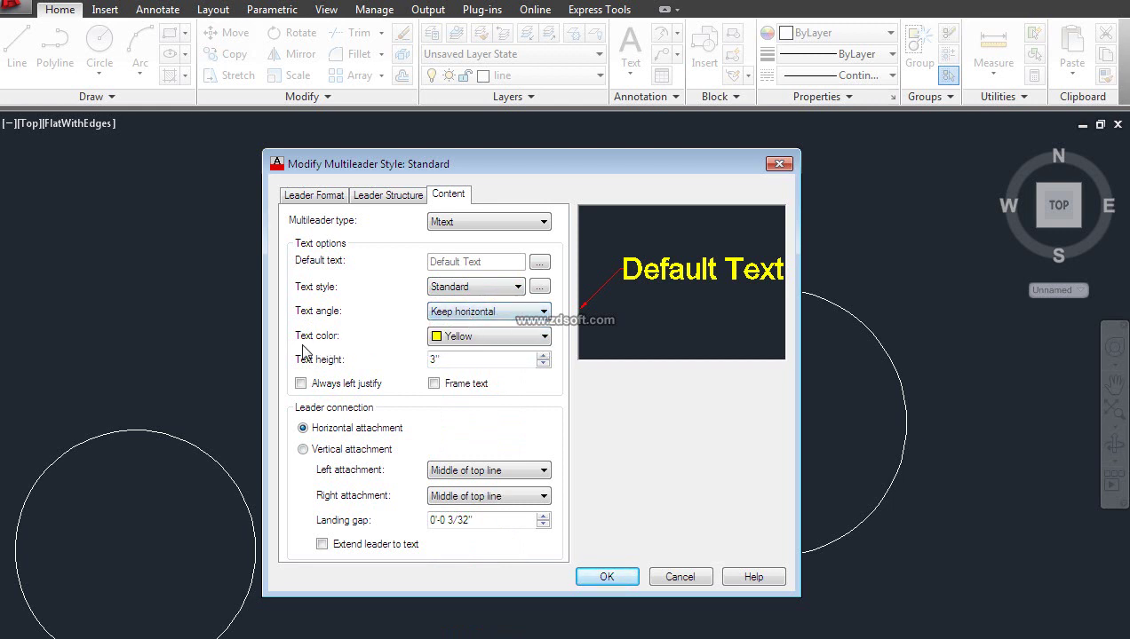
Make the leader text Green with height 10 and close the style manager.
{"action": "left_click", "coordinate": [498, 343]}
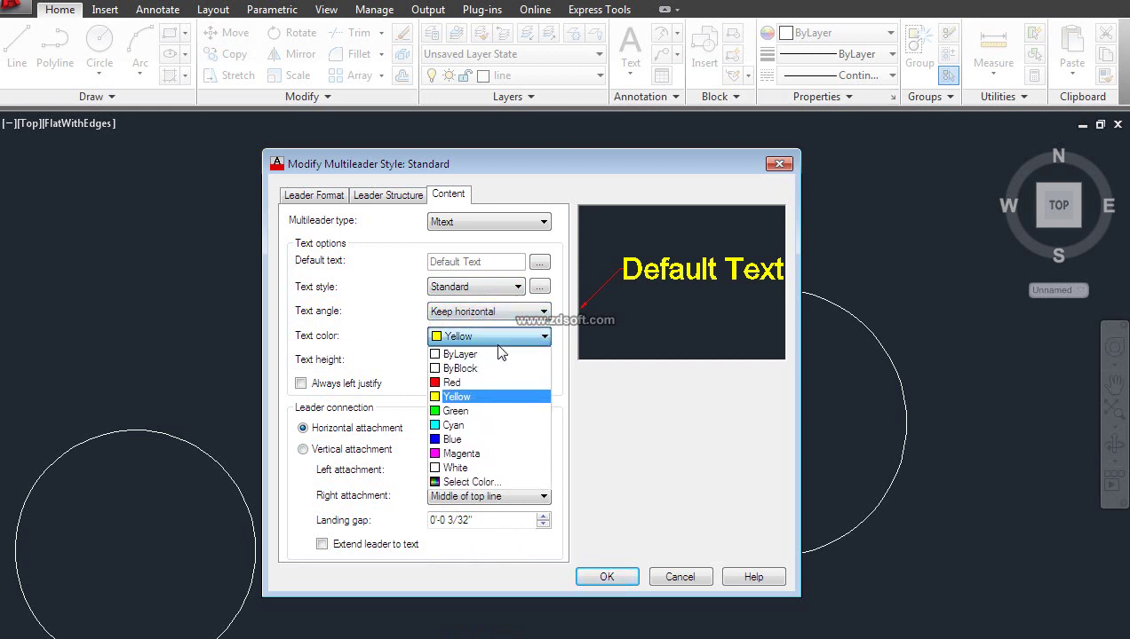
{"action": "left_click", "coordinate": [471, 401]}
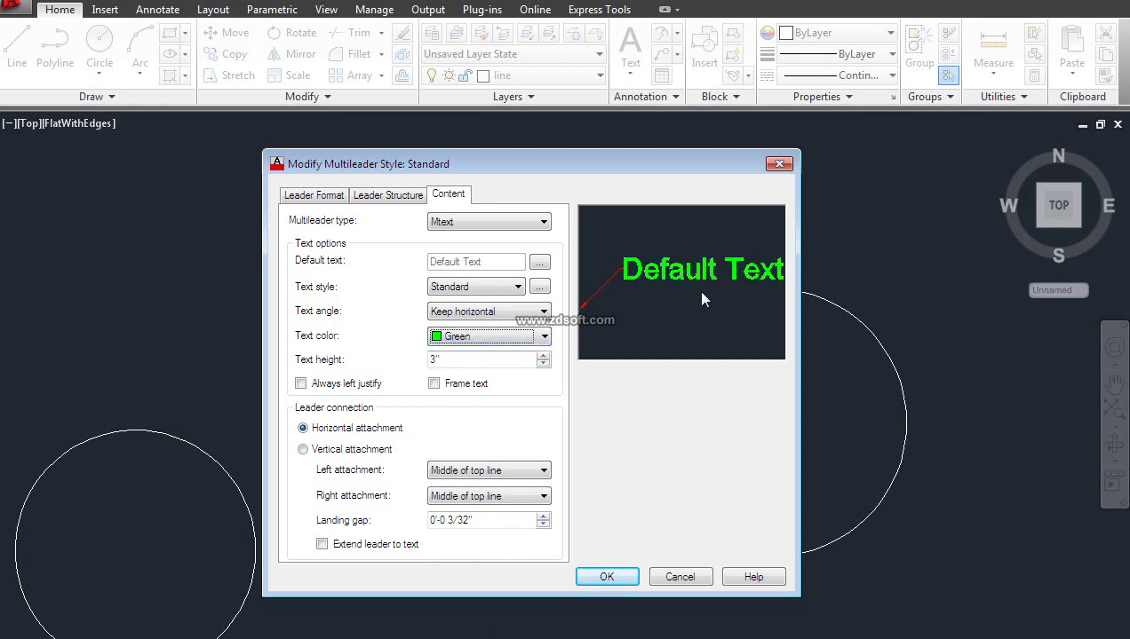
{"action": "left_click", "coordinate": [453, 358]}
{"action": "type", "text": "10"}
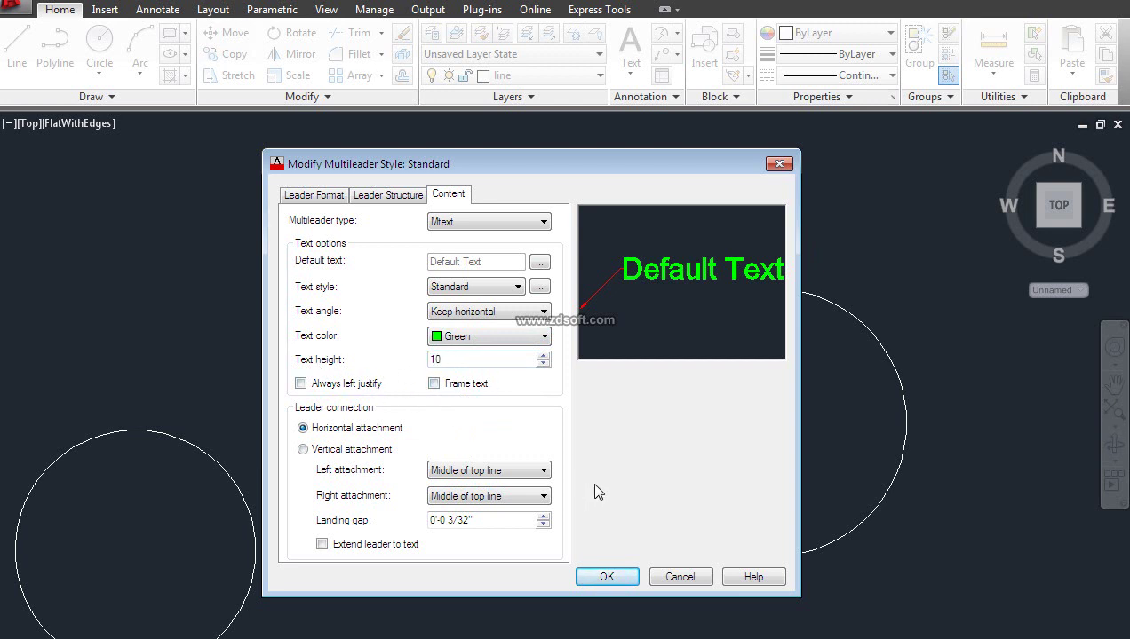
{"action": "left_click", "coordinate": [610, 578]}
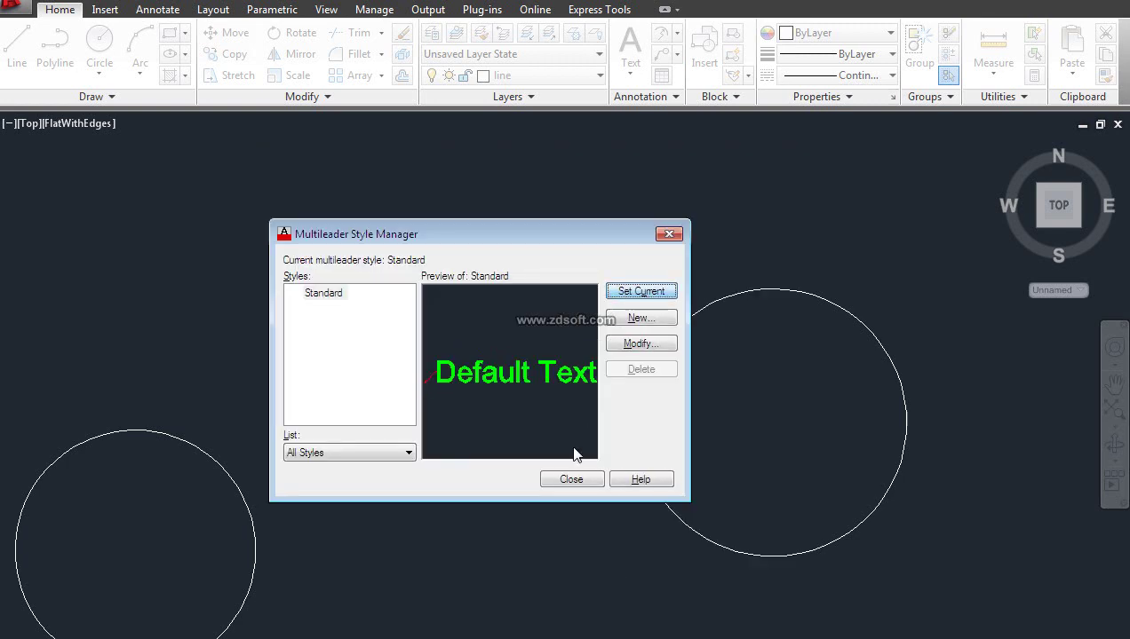
{"action": "left_click", "coordinate": [571, 480]}
{"action": "scroll", "coordinate": [498, 413], "scroll_direction": "up", "scroll_amount": 3}
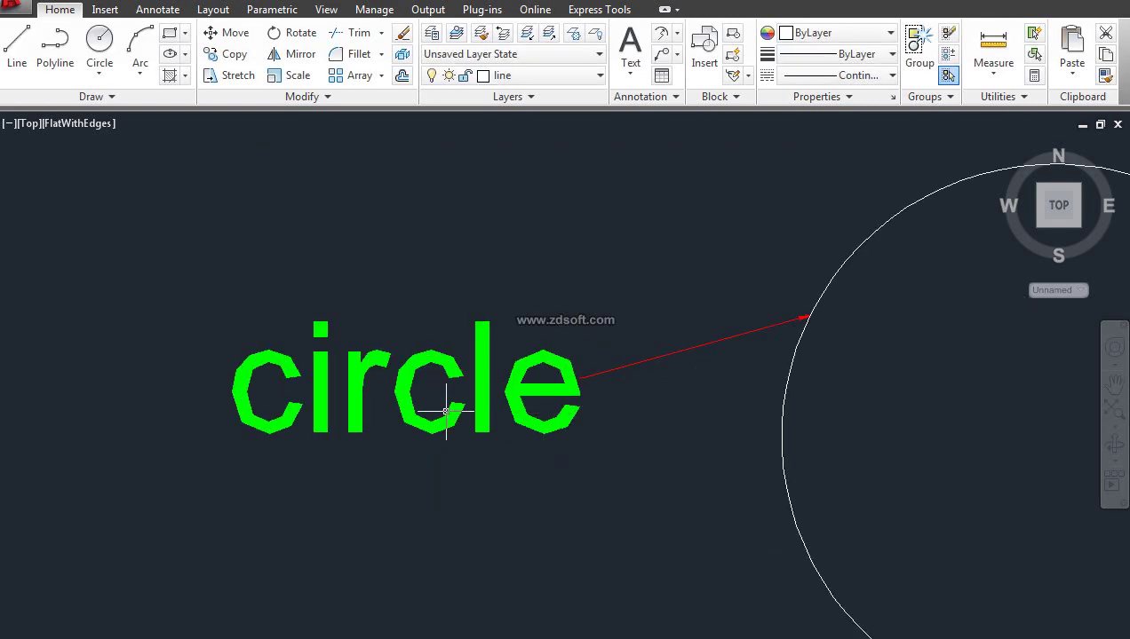
Change the Standard style's text height to 4 via MLS and set Standard current.
{"action": "scroll", "coordinate": [446, 410], "scroll_direction": "down", "scroll_amount": 3}
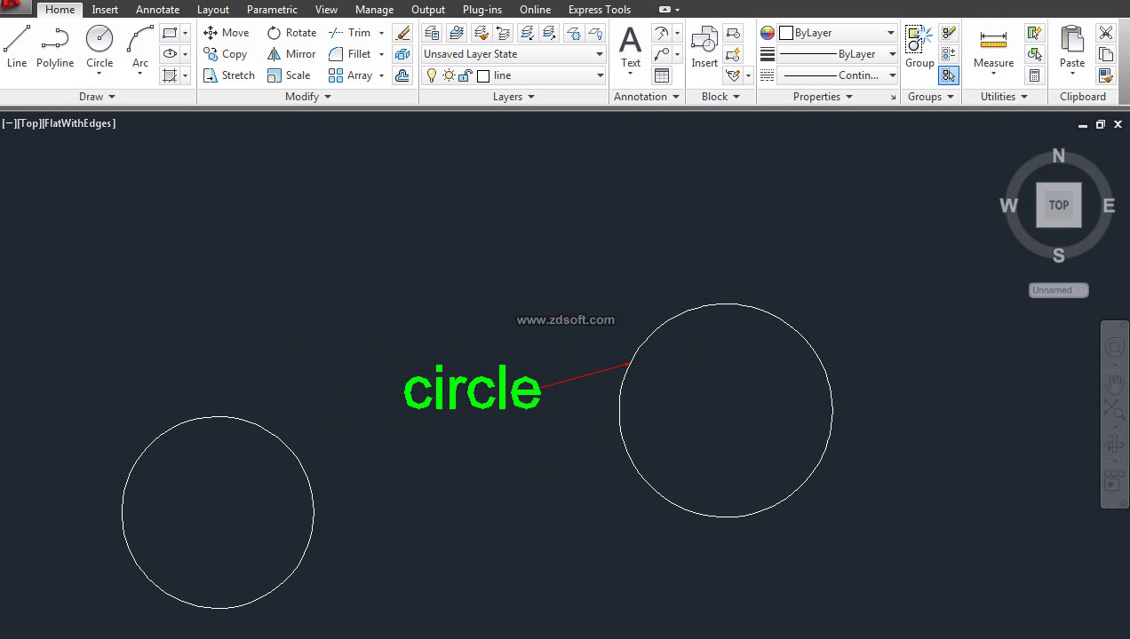
{"action": "type", "text": "d"}
{"action": "key", "text": "Return"}
{"action": "key", "text": "Escape"}
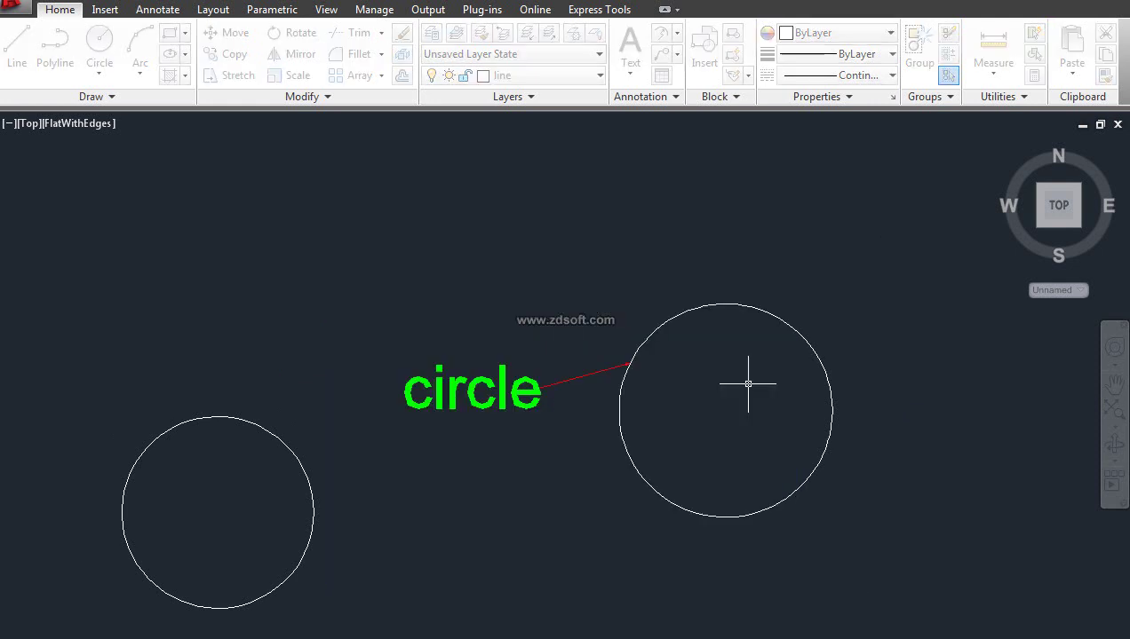
{"action": "type", "text": "mls"}
{"action": "key", "text": "Return"}
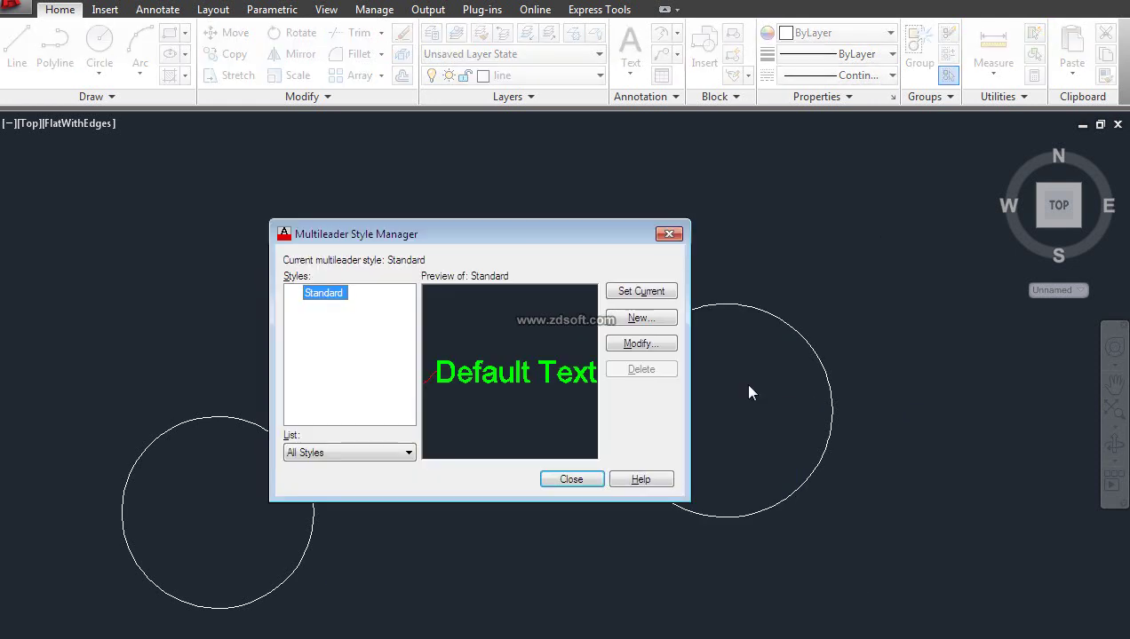
{"action": "left_click", "coordinate": [655, 344]}
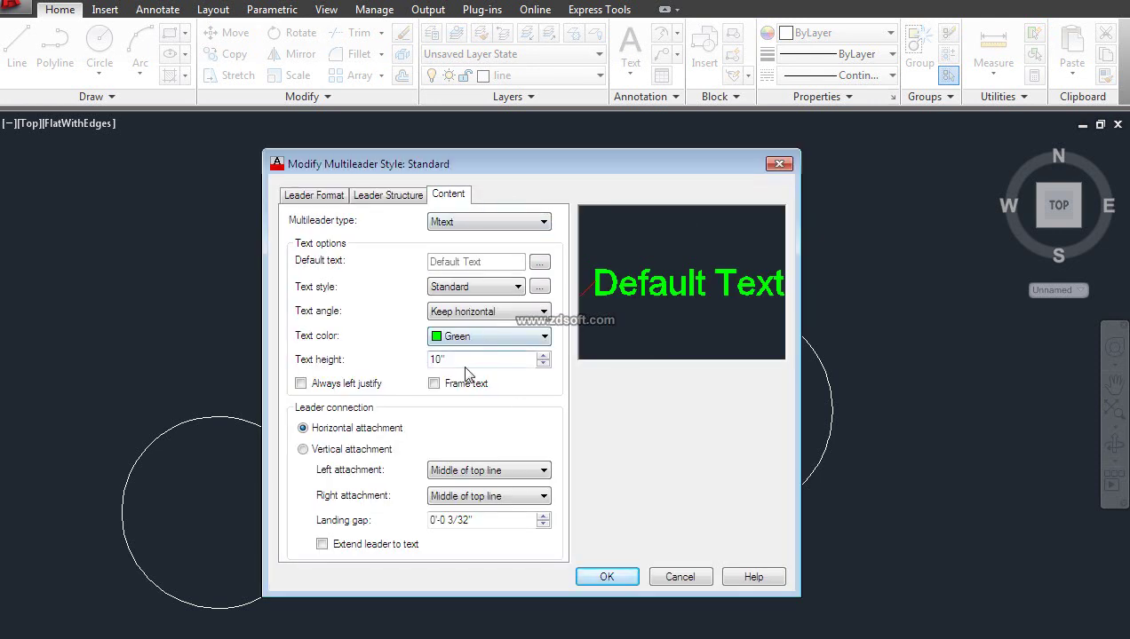
{"action": "left_click_drag", "start_coordinate": [442, 359], "coordinate": [422, 359]}
{"action": "type", "text": "4"}
{"action": "left_click", "coordinate": [608, 575]}
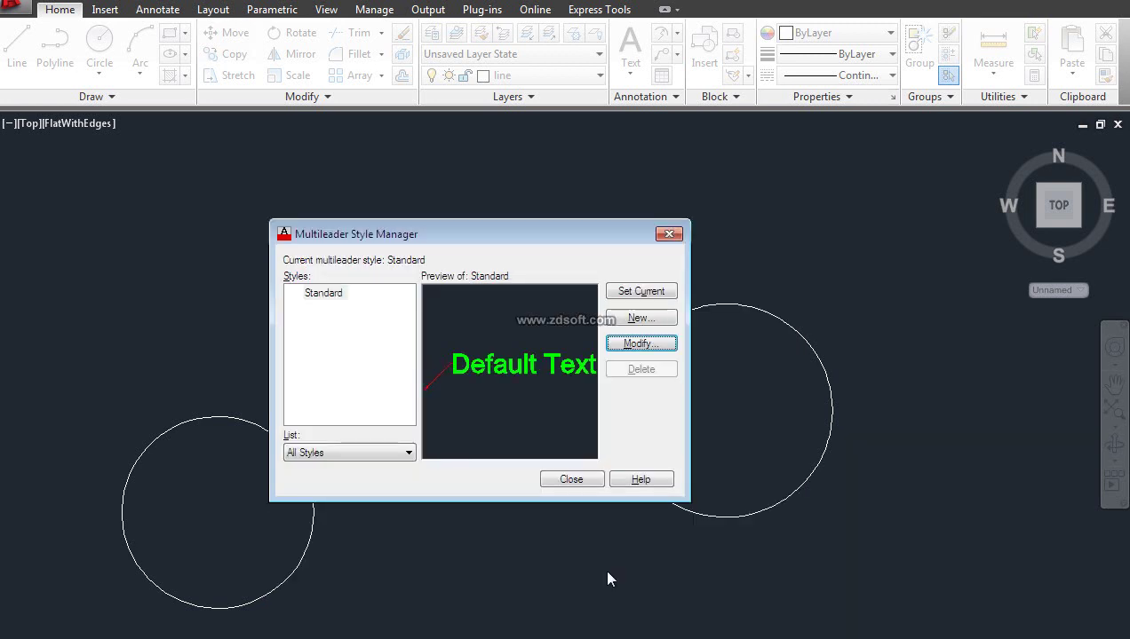
{"action": "left_click", "coordinate": [641, 291]}
{"action": "left_click", "coordinate": [571, 480]}
Use Add Leader on the 'circle' multileader to attach a second leader to the left circle's edge.
{"action": "middle_click_drag", "start_coordinate": [641, 394], "coordinate": [541, 395]}
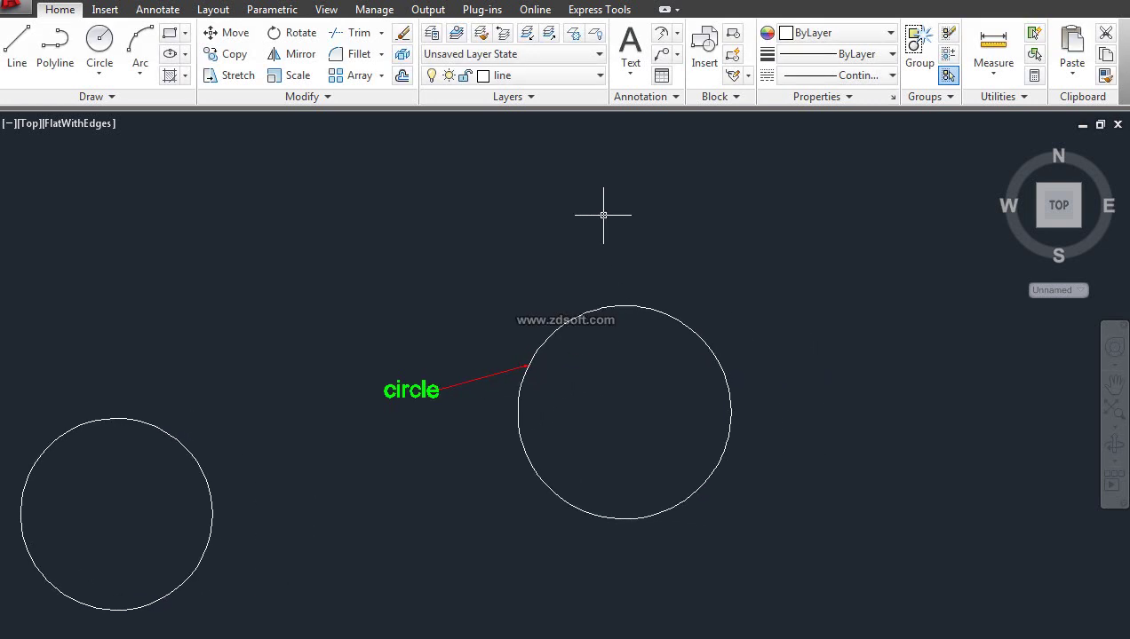
{"action": "left_click", "coordinate": [677, 55]}
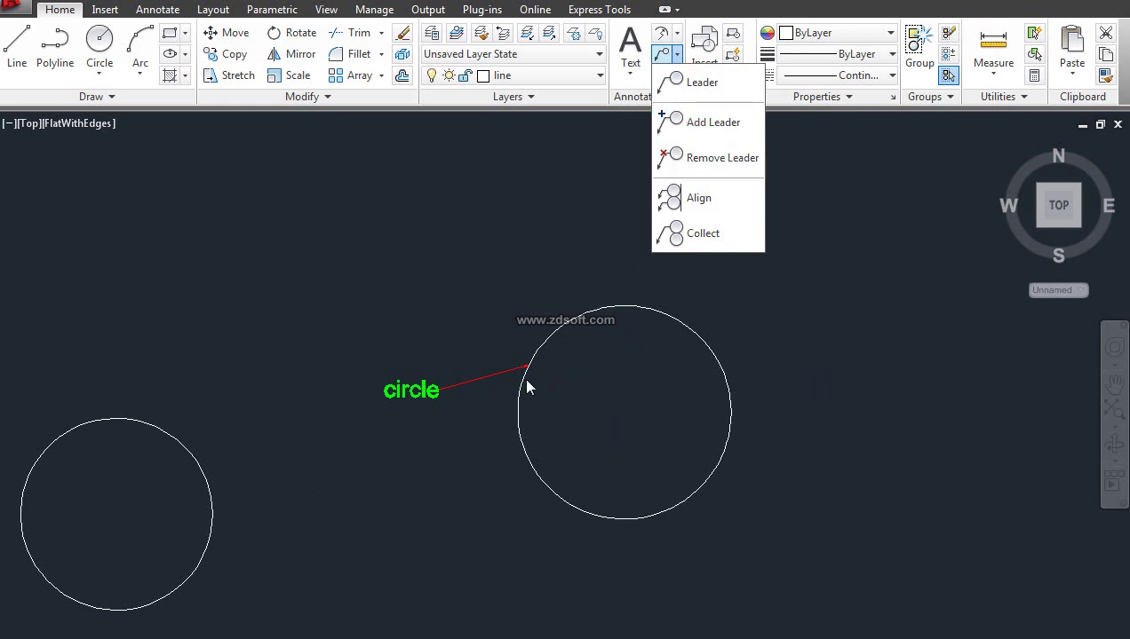
{"action": "left_click", "coordinate": [696, 122]}
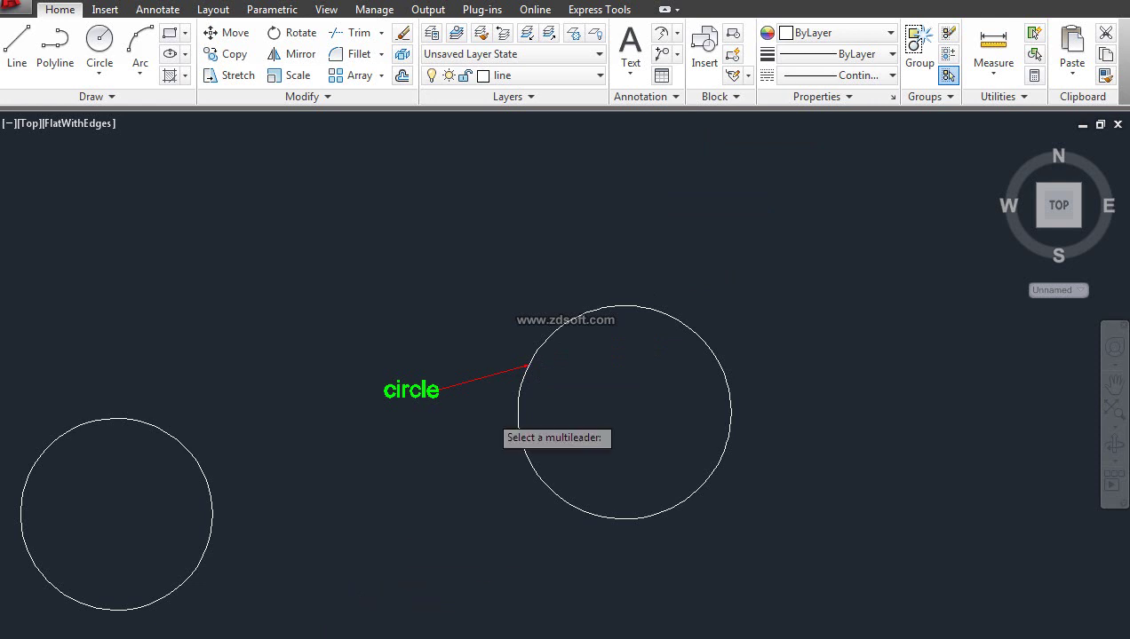
{"action": "scroll", "coordinate": [488, 376], "scroll_direction": "up", "scroll_amount": 3}
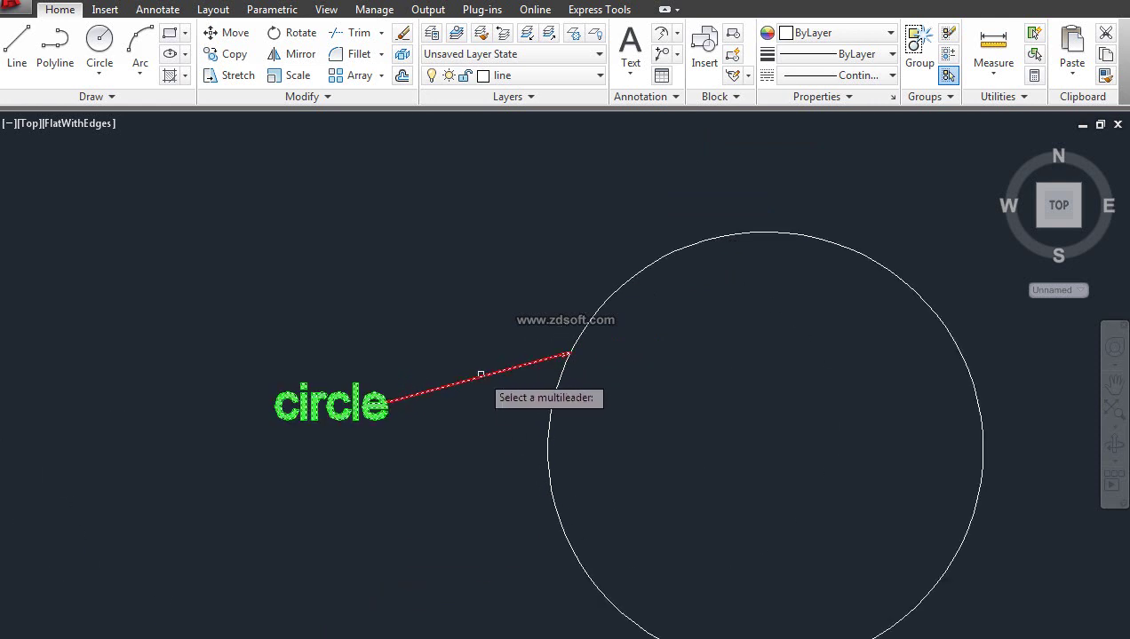
{"action": "scroll", "coordinate": [480, 377], "scroll_direction": "down", "scroll_amount": 2}
{"action": "left_click", "coordinate": [477, 380]}
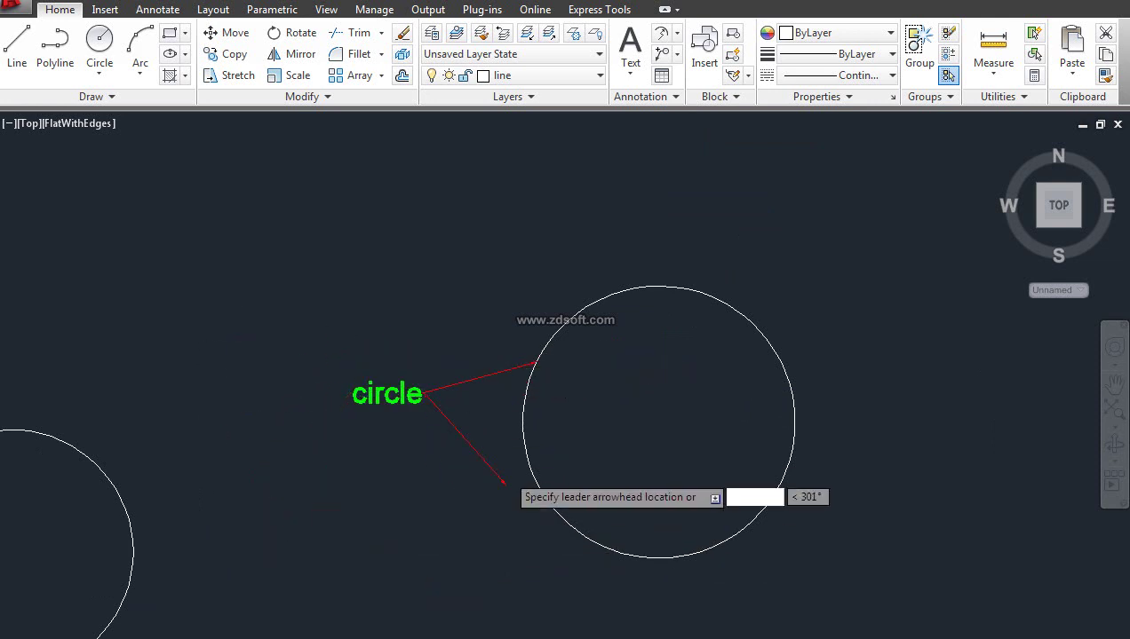
{"action": "left_click", "coordinate": [312, 558]}
{"action": "middle_click_drag", "start_coordinate": [334, 556], "coordinate": [502, 534]}
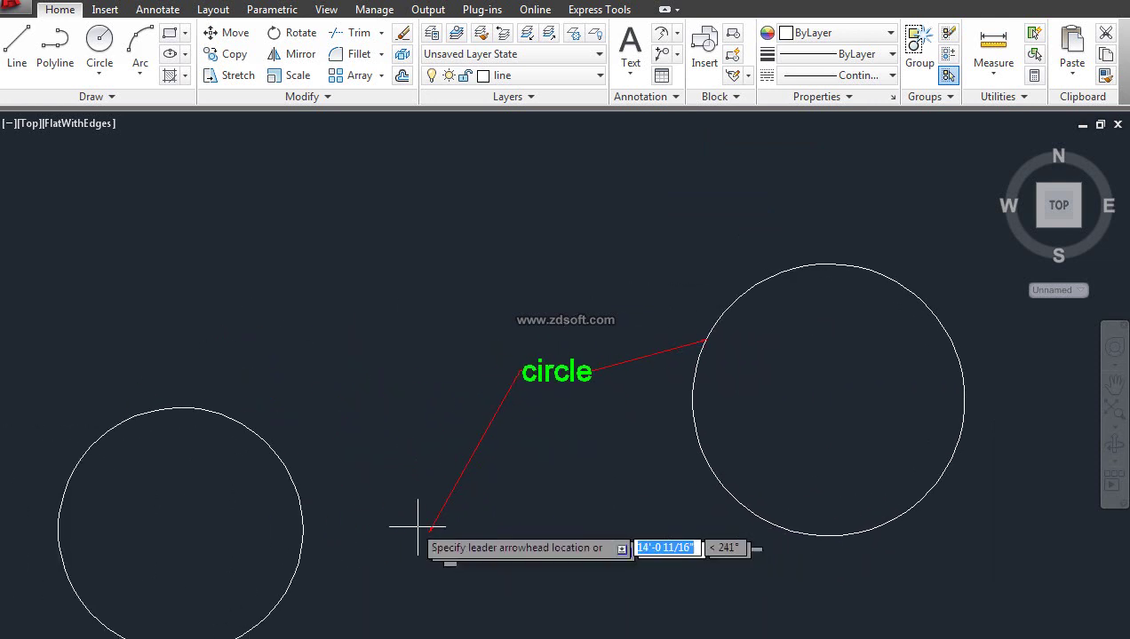
{"action": "left_click", "coordinate": [284, 462]}
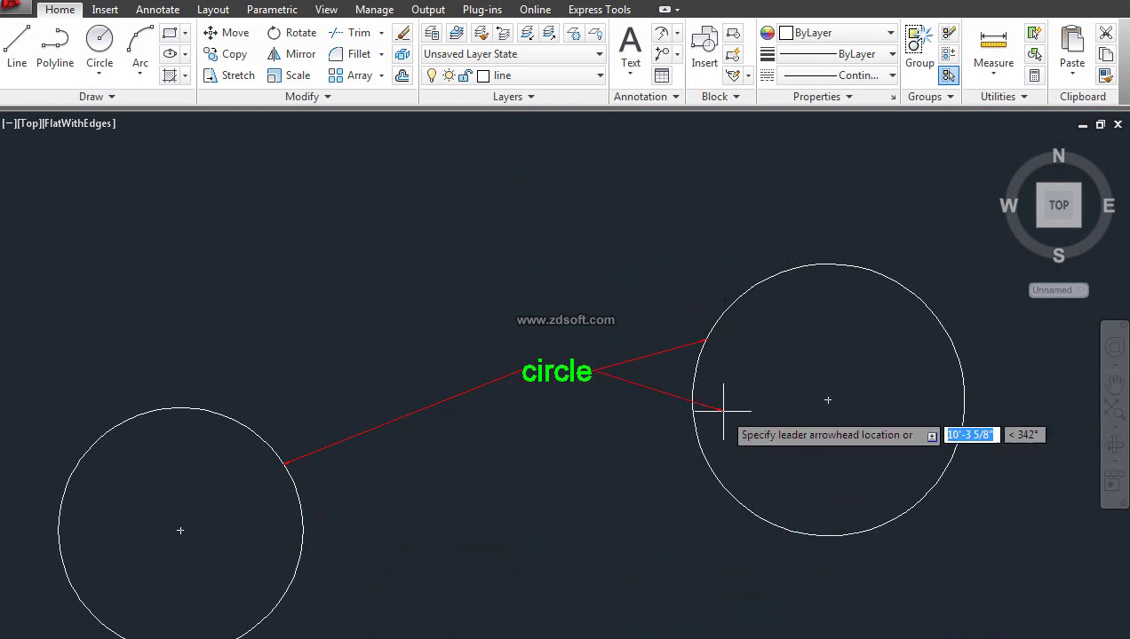
{"action": "key", "text": "Return"}
{"action": "middle_click_drag", "start_coordinate": [361, 436], "coordinate": [421, 448]}
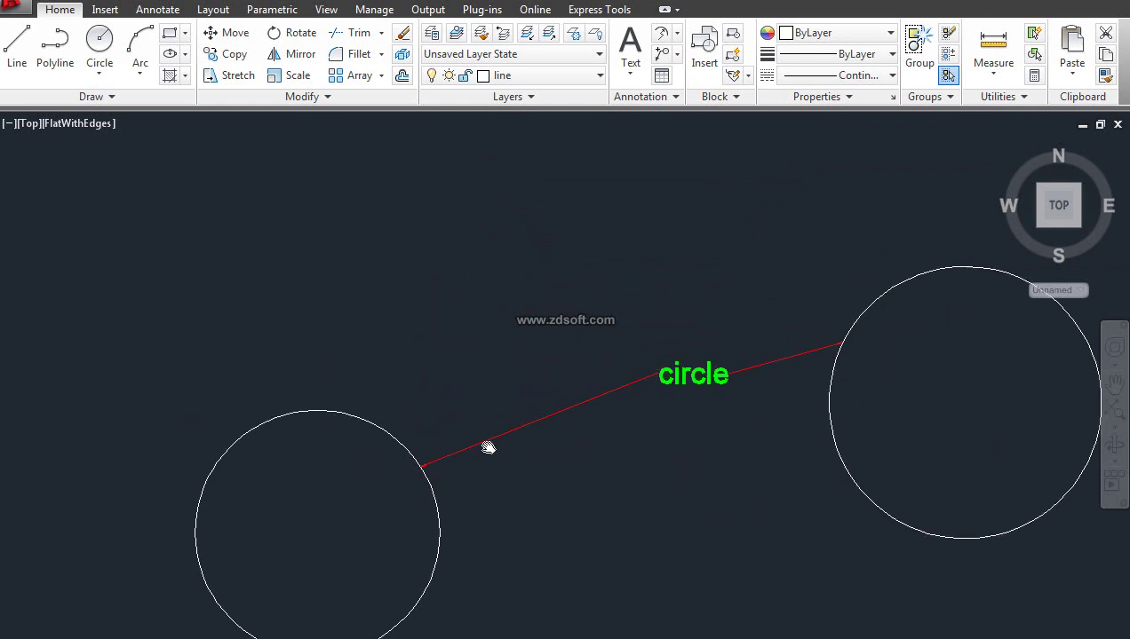
{"action": "scroll", "coordinate": [730, 418], "scroll_direction": "up", "scroll_amount": 1}
{"action": "scroll", "coordinate": [234, 511], "scroll_direction": "up", "scroll_amount": 2}
Move the 'circle' label by its grip to lower right, between the two circles.
{"action": "middle_click_drag", "start_coordinate": [707, 413], "coordinate": [511, 415]}
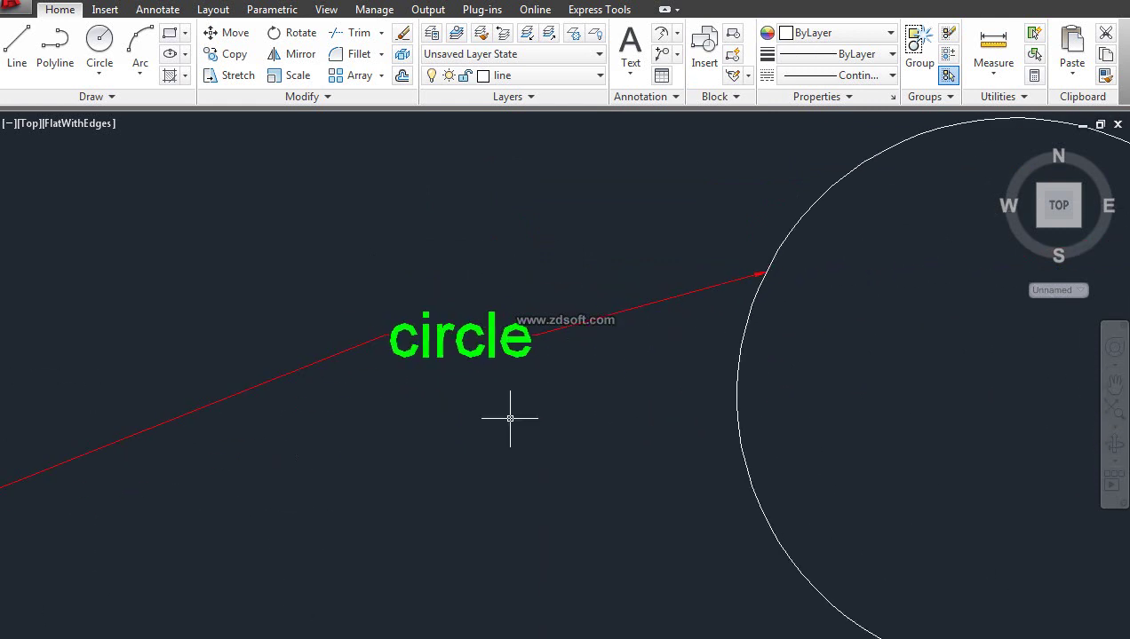
{"action": "left_click", "coordinate": [473, 330]}
{"action": "scroll", "coordinate": [473, 417], "scroll_direction": "down", "scroll_amount": 2}
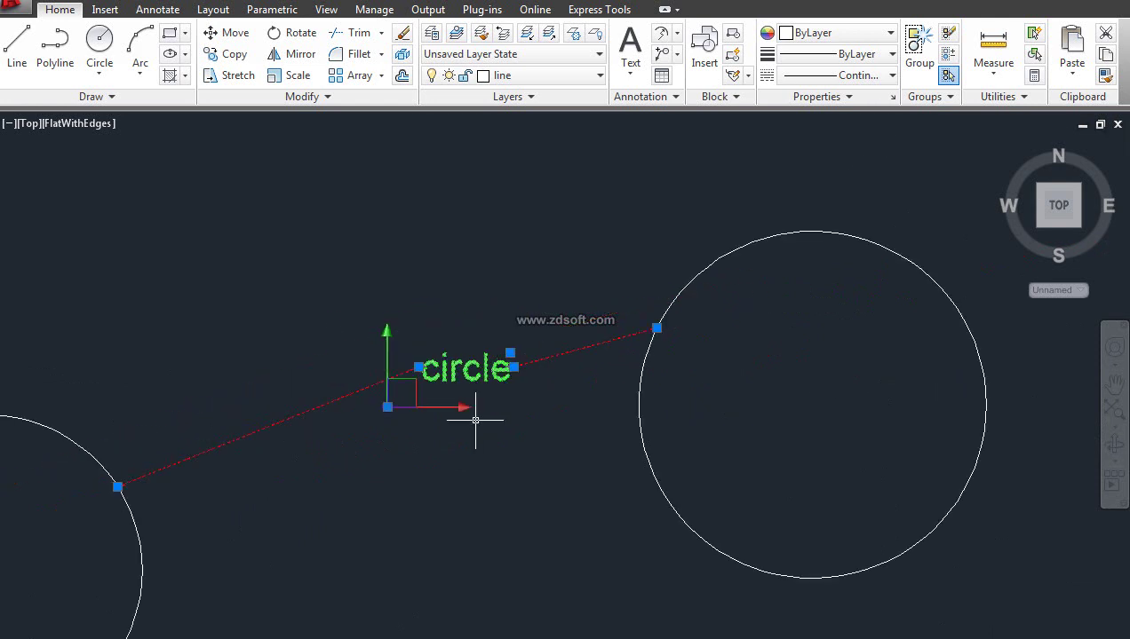
{"action": "left_click", "coordinate": [512, 367]}
{"action": "left_click", "coordinate": [401, 461]}
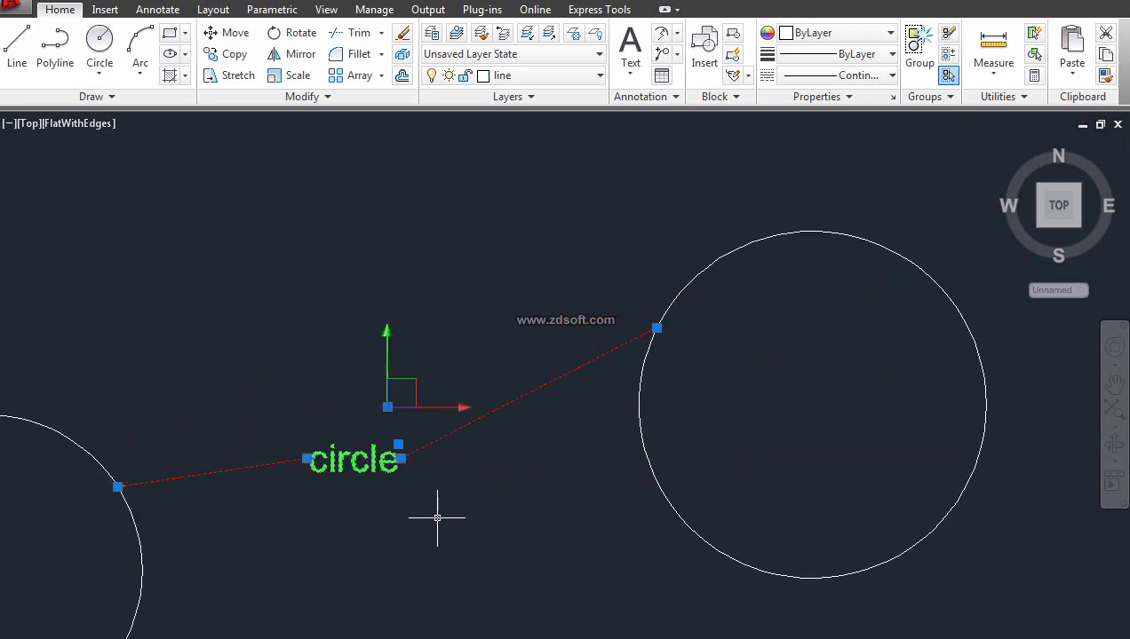
{"action": "left_click", "coordinate": [404, 462]}
{"action": "left_click", "coordinate": [403, 364]}
{"action": "left_click", "coordinate": [409, 385]}
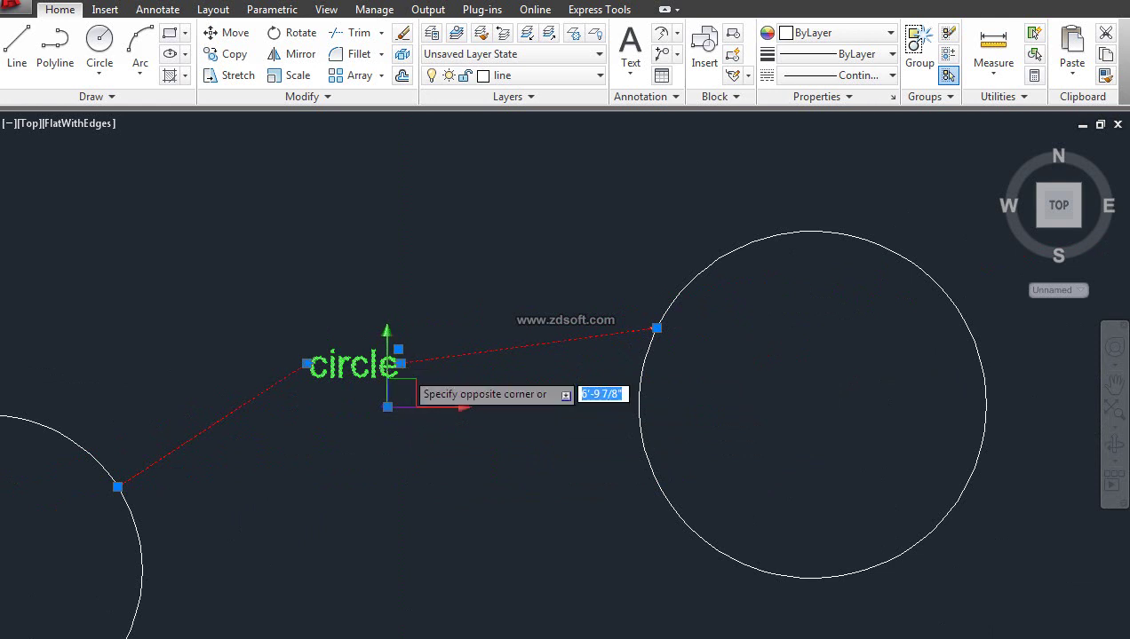
{"action": "left_click", "coordinate": [410, 376]}
{"action": "left_click", "coordinate": [401, 364]}
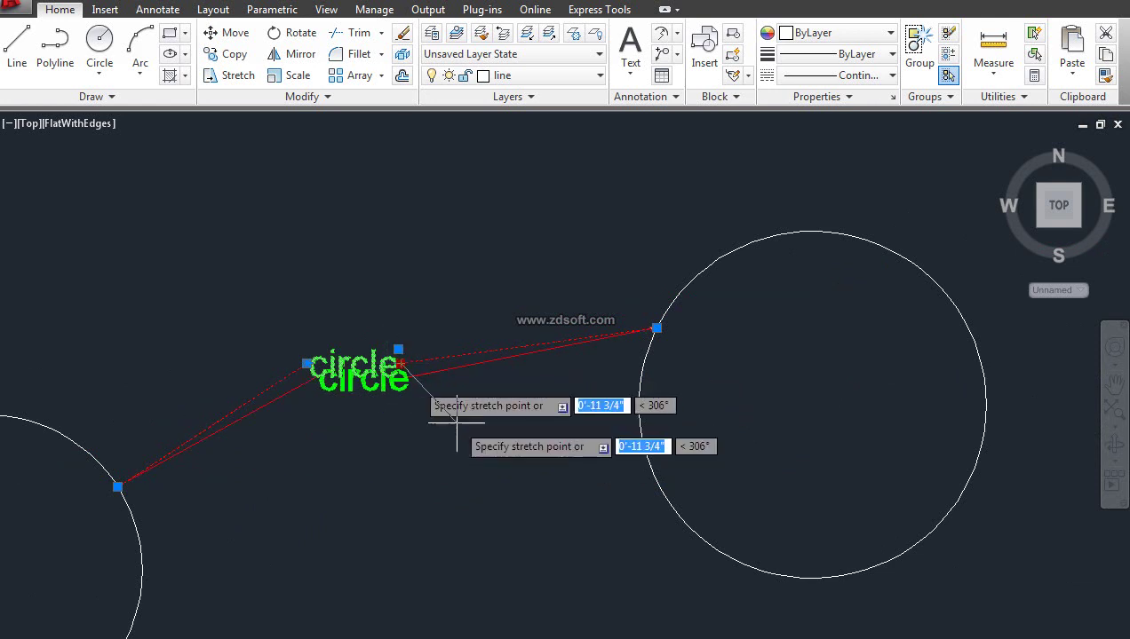
{"action": "left_click", "coordinate": [484, 457]}
{"action": "key", "text": "Escape"}
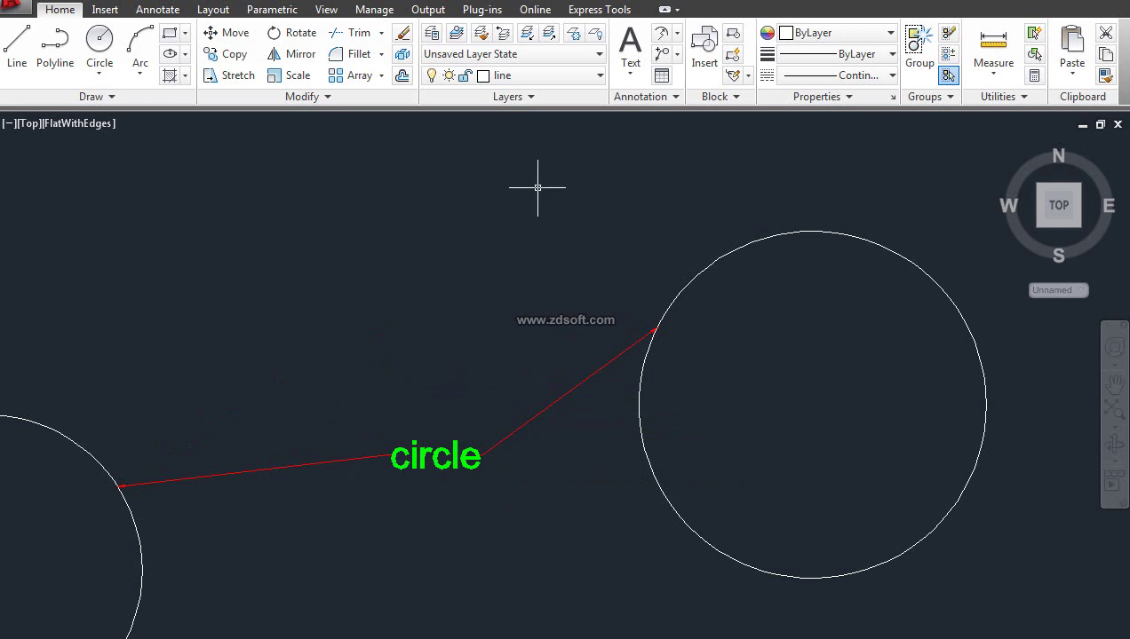
Add a third leader to the 'circle' multileader pointing straight up from the label.
{"action": "left_click", "coordinate": [675, 54]}
{"action": "left_click", "coordinate": [702, 139]}
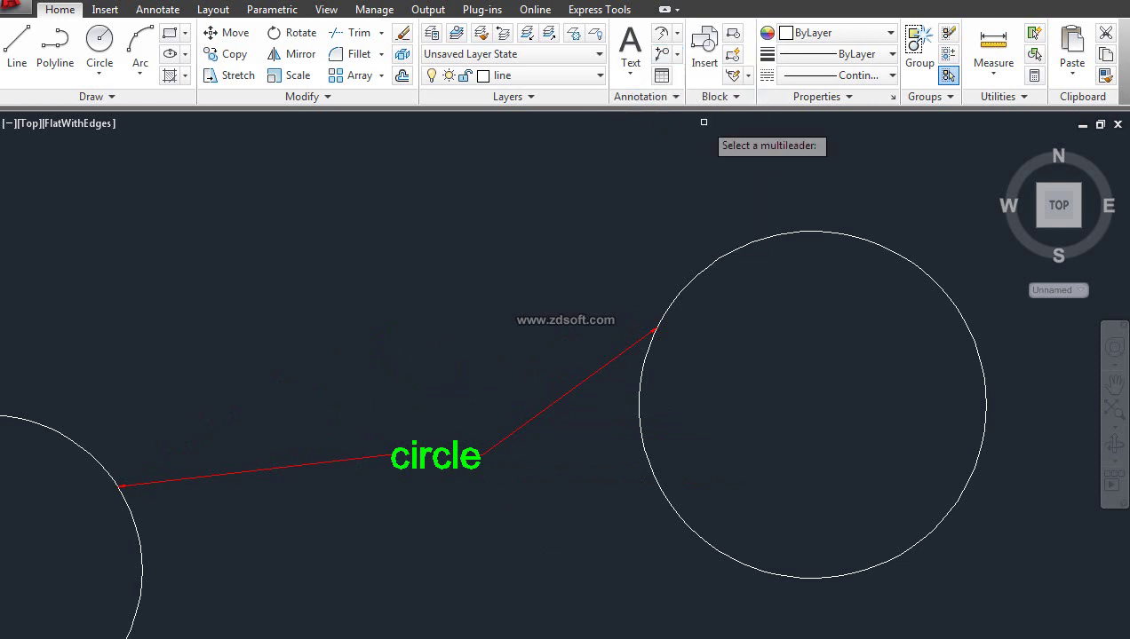
{"action": "left_click", "coordinate": [545, 408]}
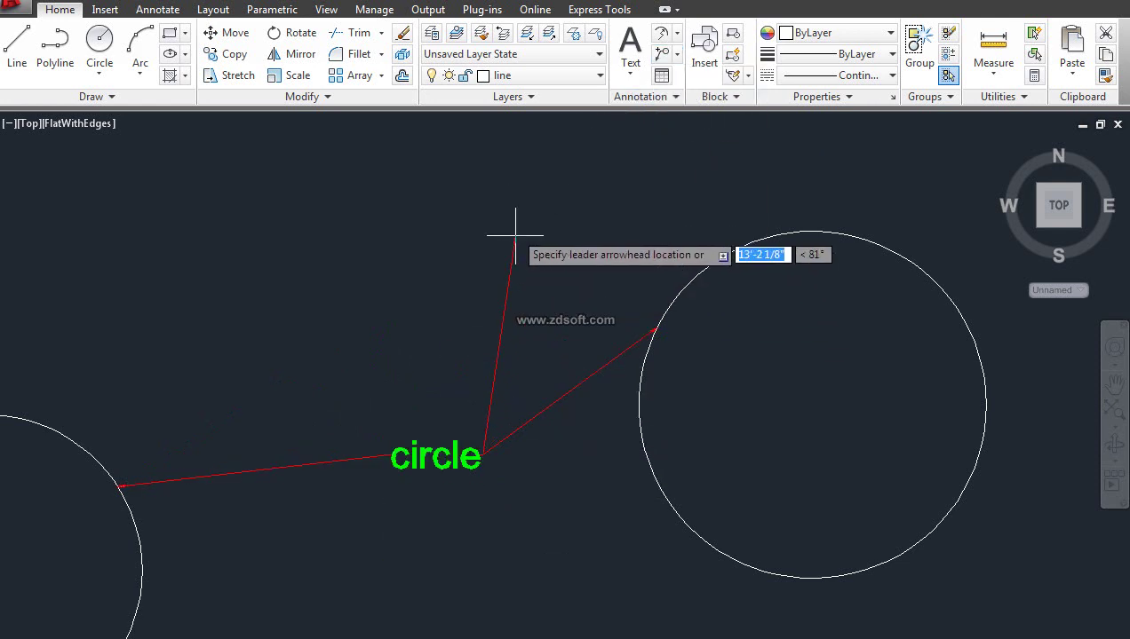
{"action": "left_click", "coordinate": [480, 194]}
{"action": "key", "text": "Return"}
{"action": "left_click", "coordinate": [481, 229]}
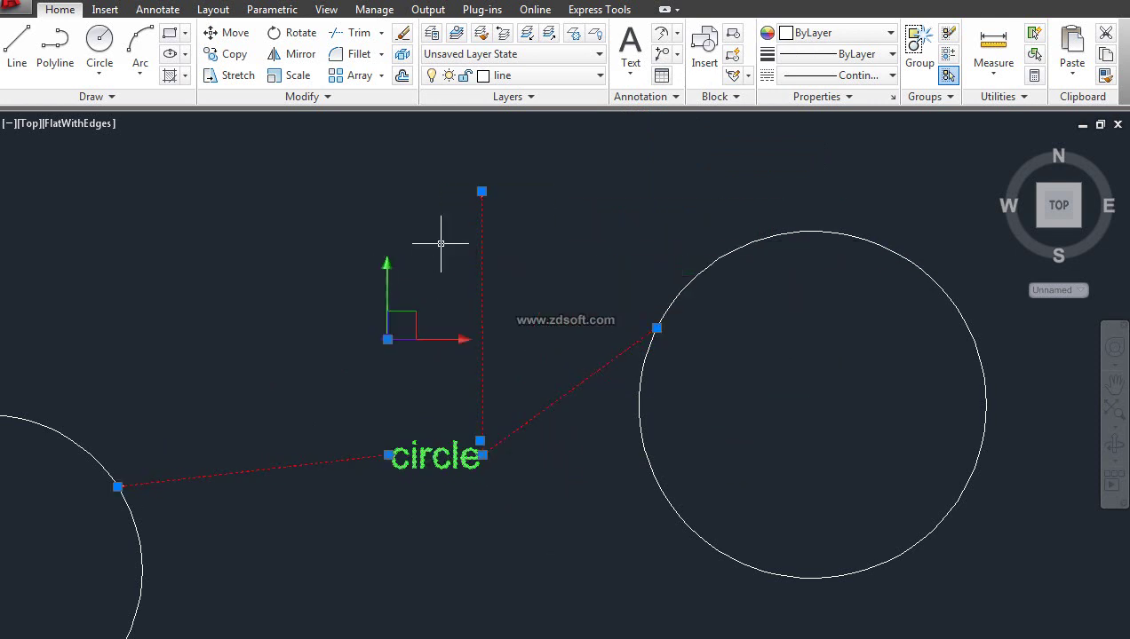
Deselect the multileader and zoom out to see the whole drawing.
{"action": "key", "text": "Escape"}
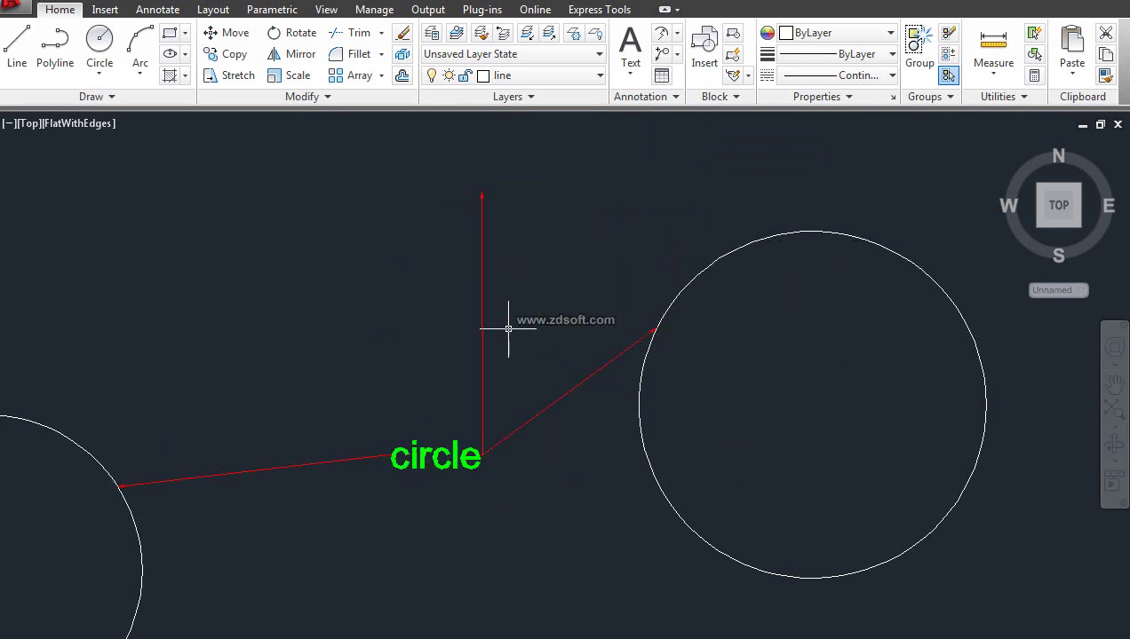
{"action": "middle_click_drag", "start_coordinate": [575, 448], "coordinate": [642, 371]}
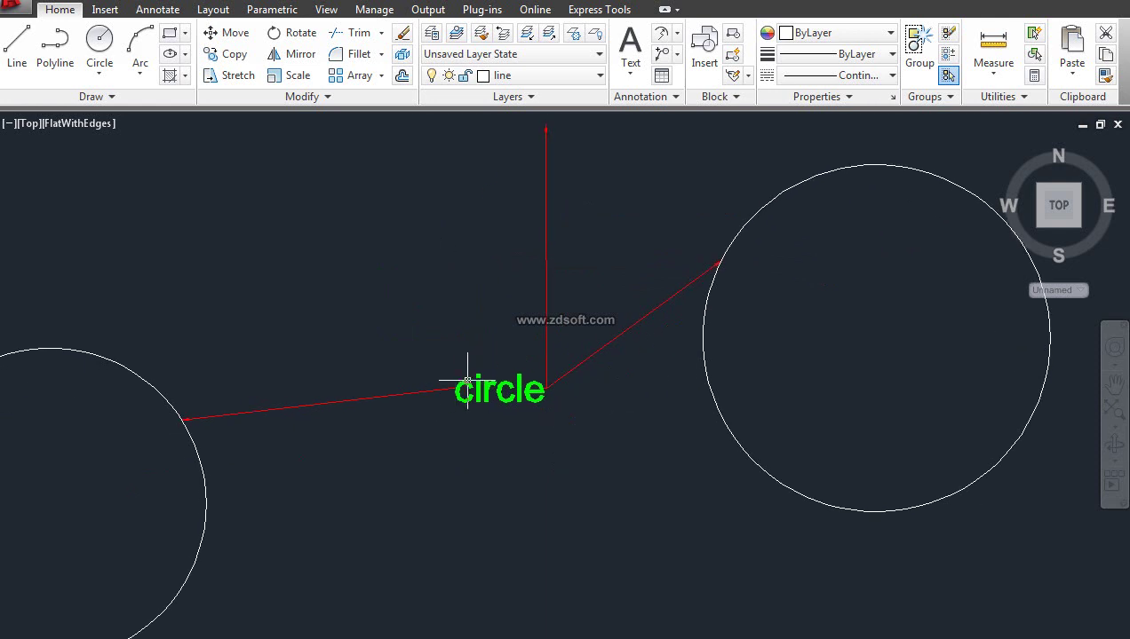
{"action": "scroll", "coordinate": [465, 390], "scroll_direction": "down", "scroll_amount": 3}
{"action": "middle_click_drag", "start_coordinate": [576, 360], "coordinate": [500, 398]}
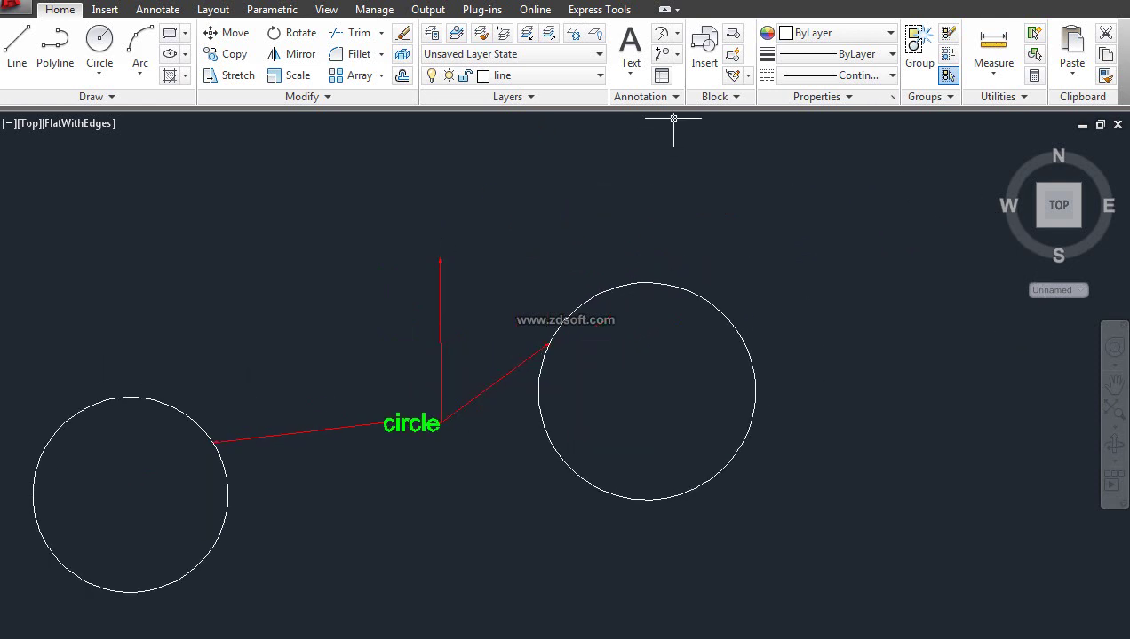
Open the Multileader dropdown in the Annotation panel to review its editing options.
{"action": "left_click", "coordinate": [677, 53]}
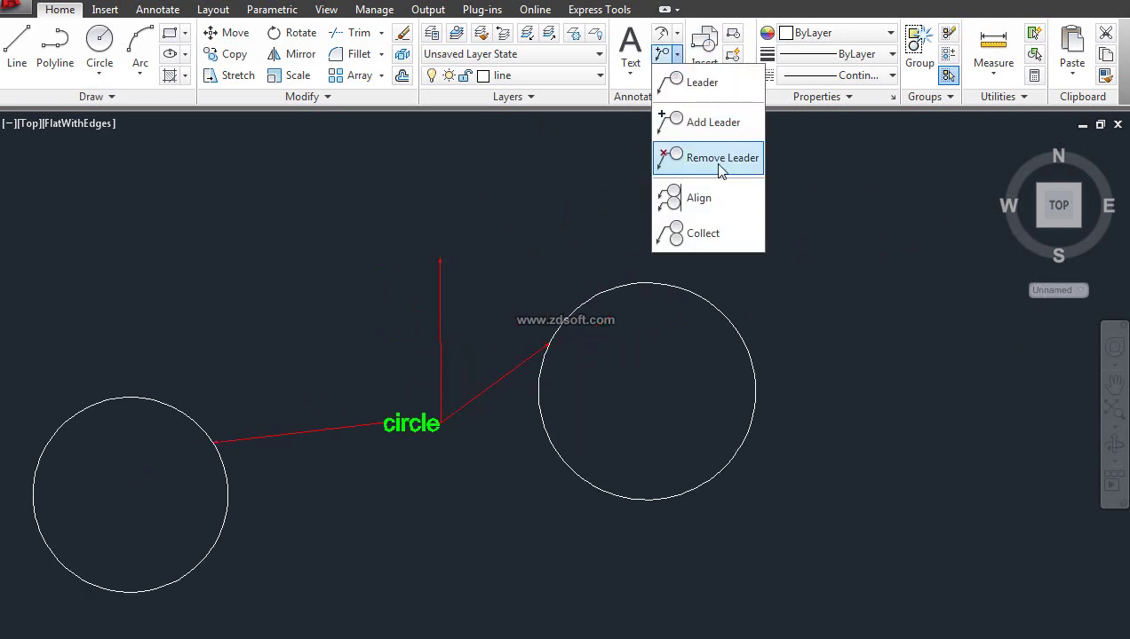
{"action": "left_click", "coordinate": [678, 55]}
{"action": "left_click", "coordinate": [679, 57]}
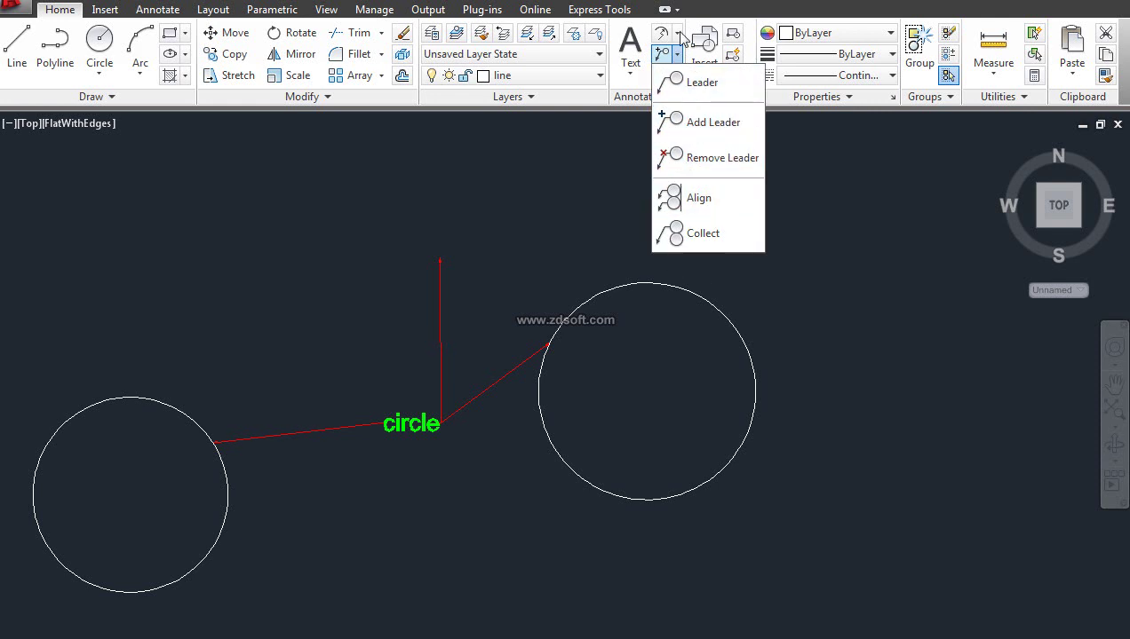
{"action": "left_click", "coordinate": [676, 55]}
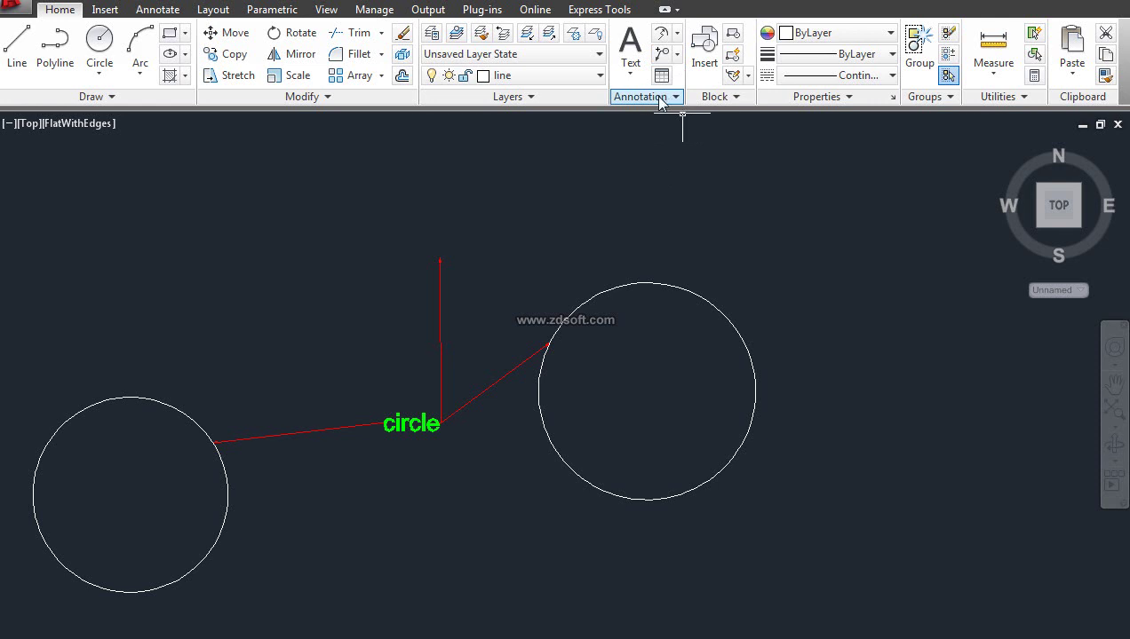
{"action": "left_click", "coordinate": [678, 55]}
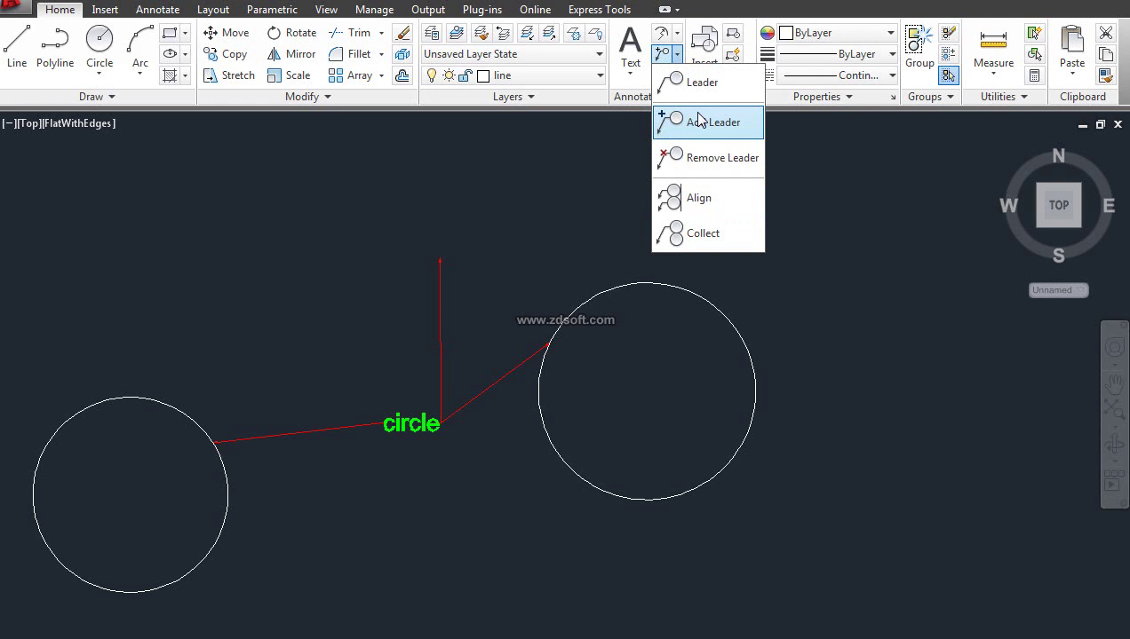
{"action": "key", "text": "Escape"}
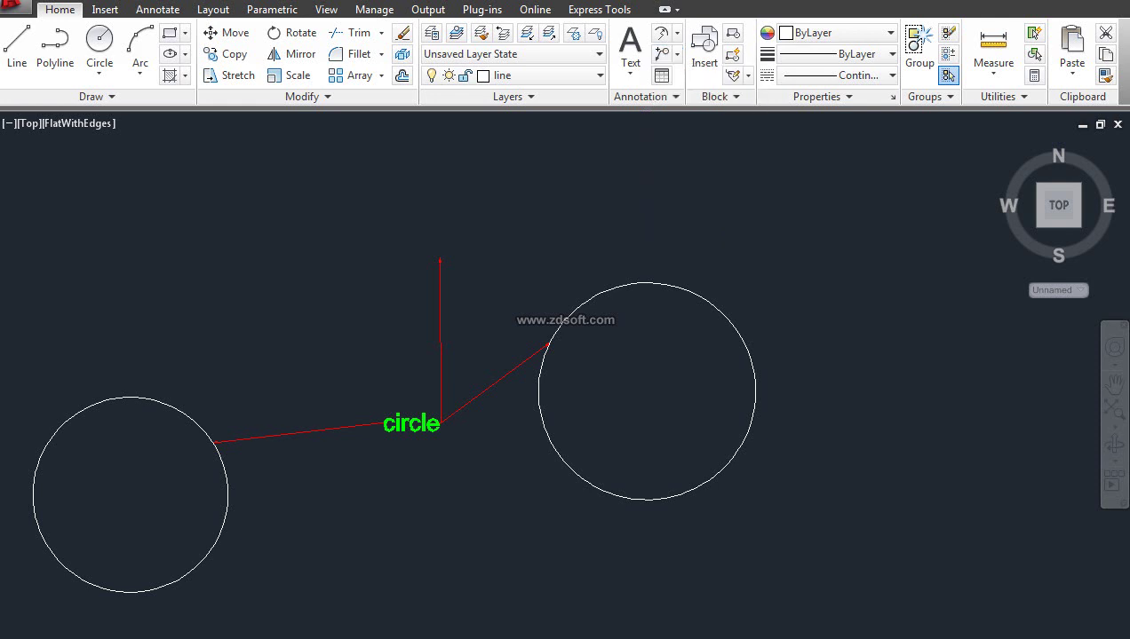
Use Remove Leader to delete the upward vertical leader from the circle label.
{"action": "left_click", "coordinate": [677, 57]}
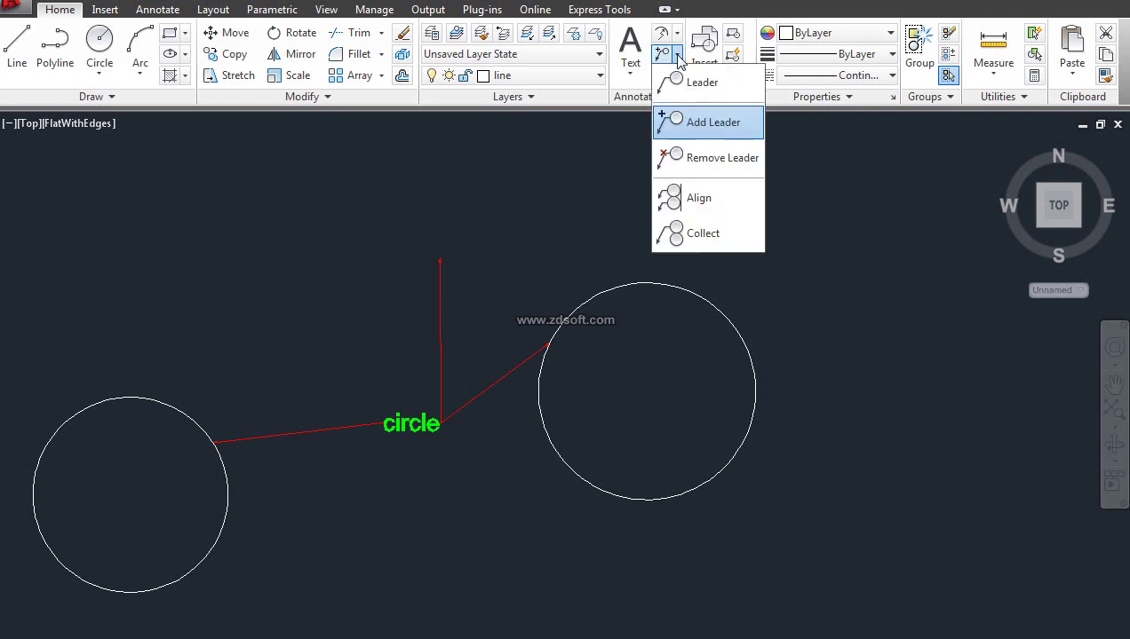
{"action": "left_click", "coordinate": [710, 158]}
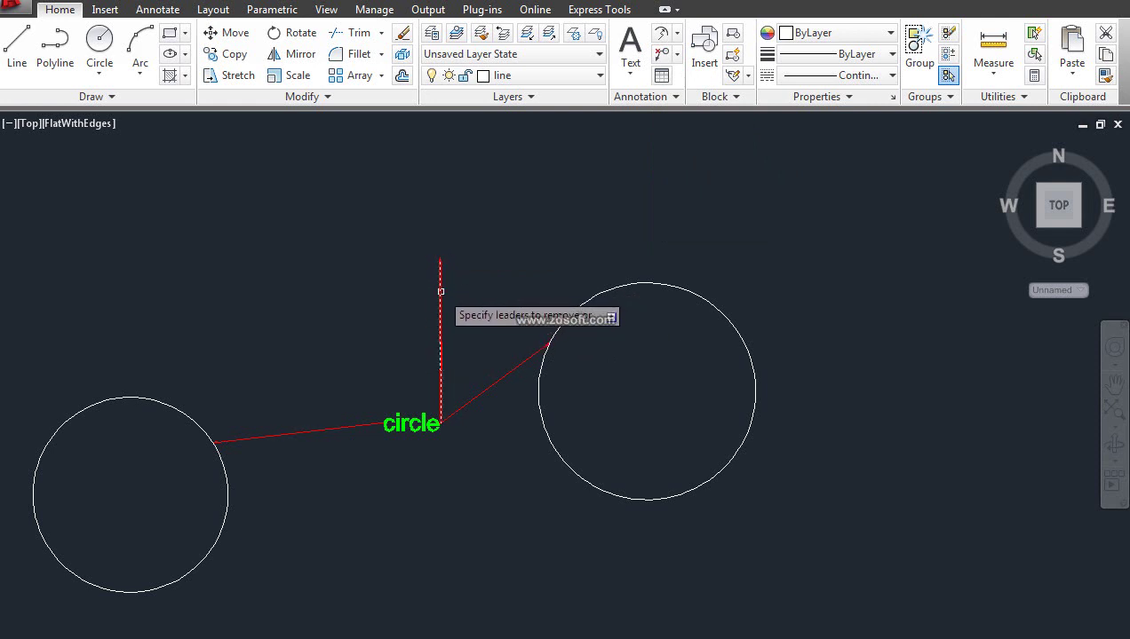
{"action": "left_click", "coordinate": [440, 291]}
{"action": "key", "text": "Return"}
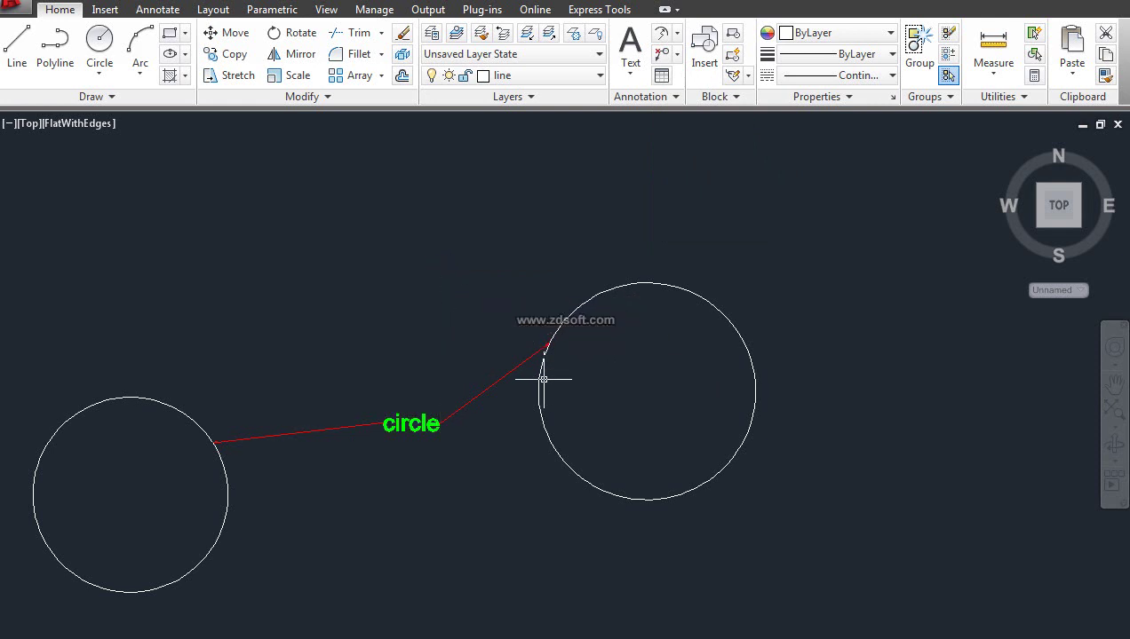
{"action": "scroll", "coordinate": [464, 412], "scroll_direction": "up", "scroll_amount": 3}
{"action": "scroll", "coordinate": [447, 328], "scroll_direction": "down", "scroll_amount": 3}
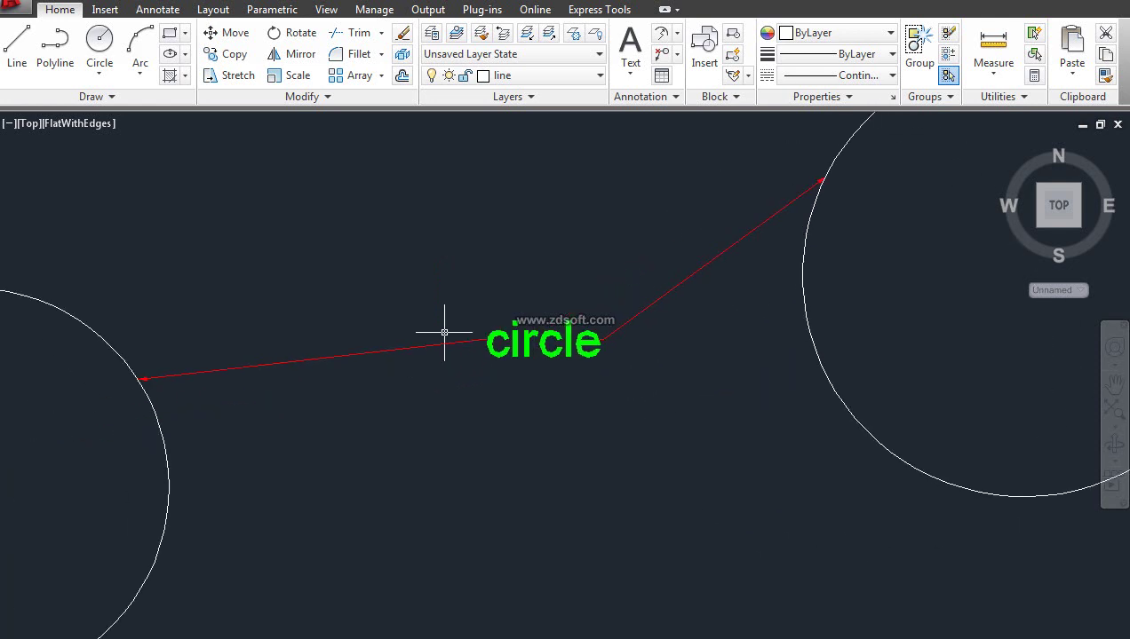
{"action": "scroll", "coordinate": [446, 328], "scroll_direction": "down", "scroll_amount": 2}
{"action": "left_click", "coordinate": [675, 55]}
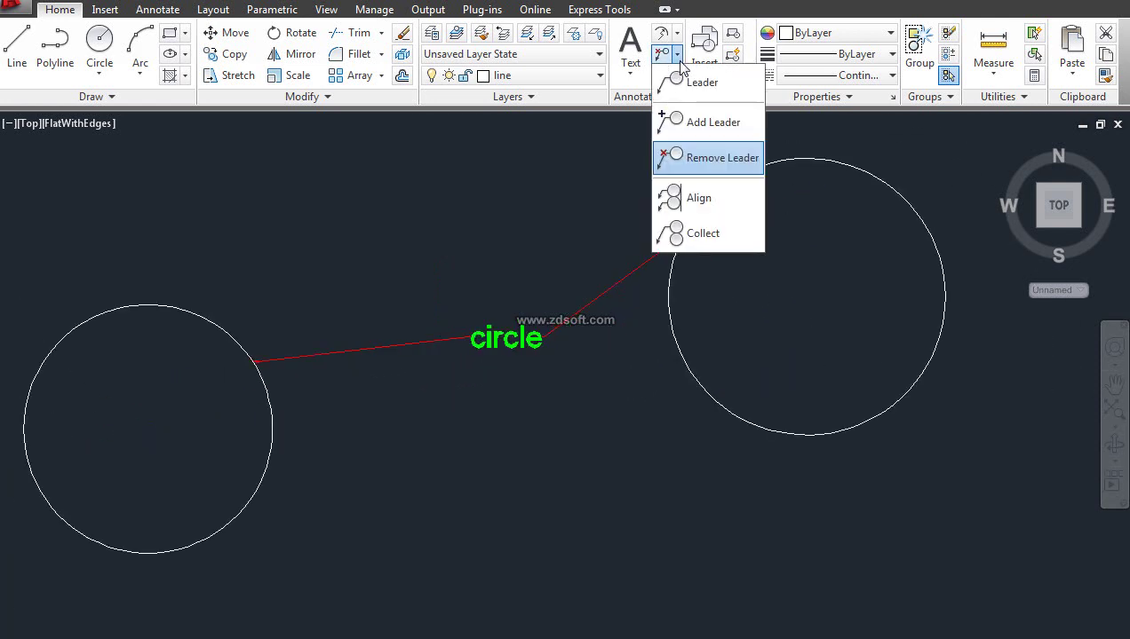
Draw a multileader from the left circle's bottom edge to a landing below, labelled 'circle2'.
{"action": "left_click", "coordinate": [494, 439]}
{"action": "middle_click_drag", "start_coordinate": [495, 440], "coordinate": [428, 353]}
{"action": "middle_click_drag", "start_coordinate": [562, 358], "coordinate": [638, 329]}
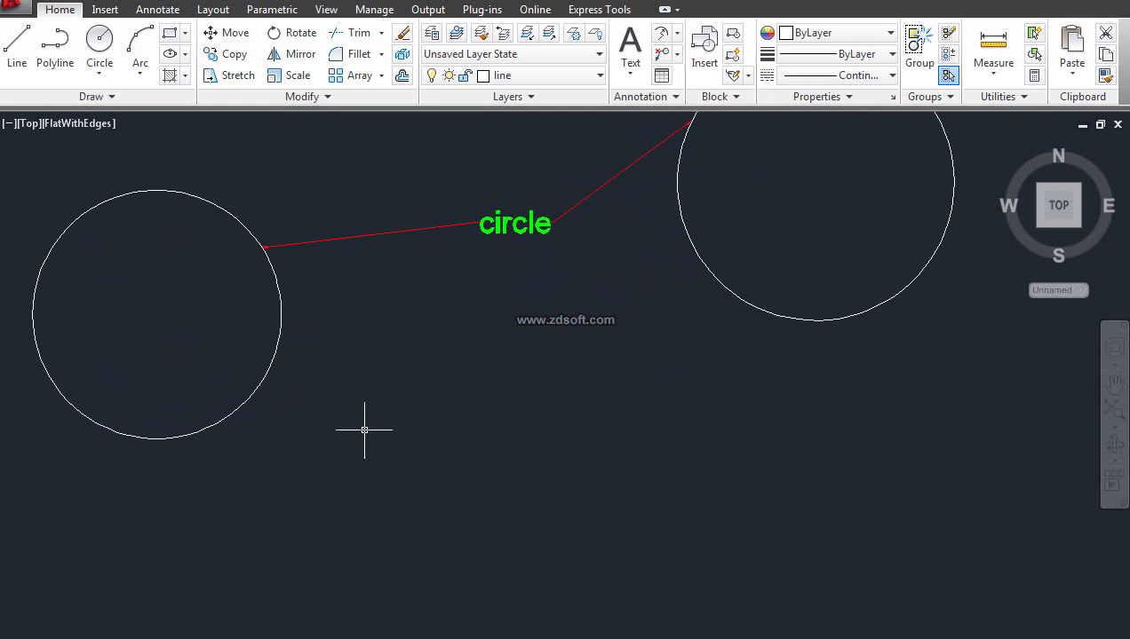
{"action": "middle_click_drag", "start_coordinate": [366, 429], "coordinate": [297, 454]}
{"action": "left_click", "coordinate": [674, 56]}
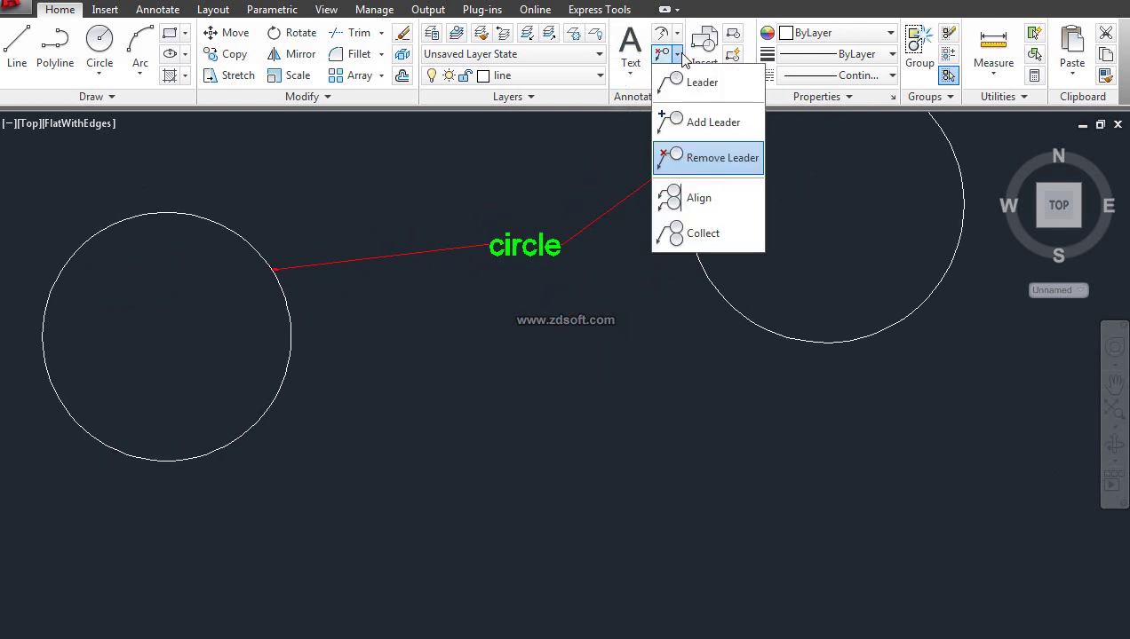
{"action": "left_click", "coordinate": [686, 82]}
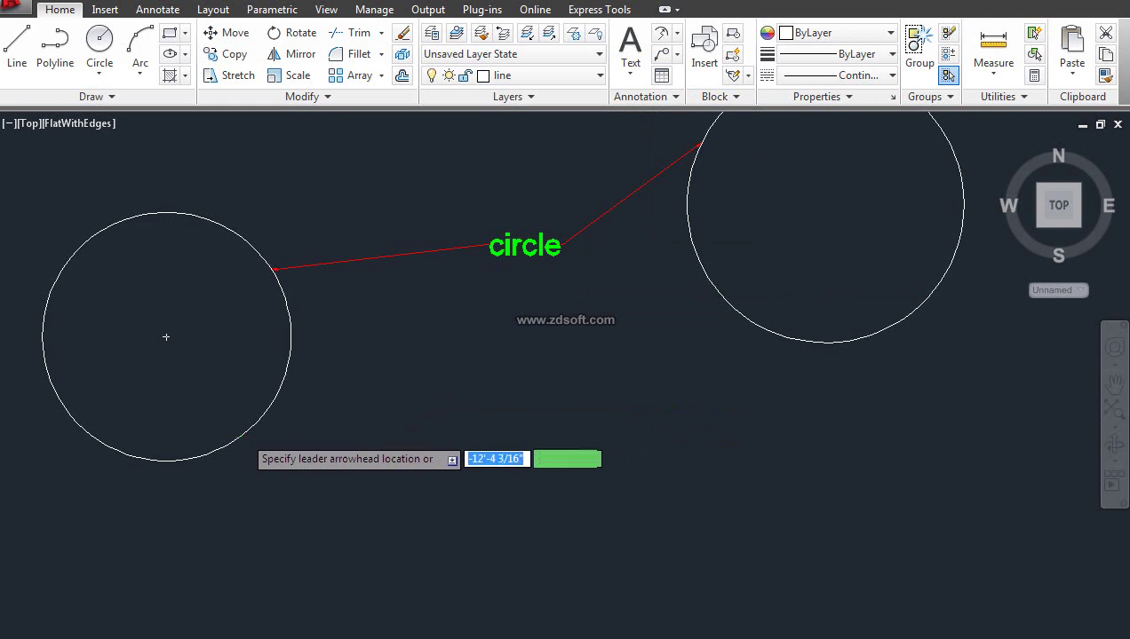
{"action": "left_click", "coordinate": [245, 435]}
{"action": "left_click", "coordinate": [213, 533]}
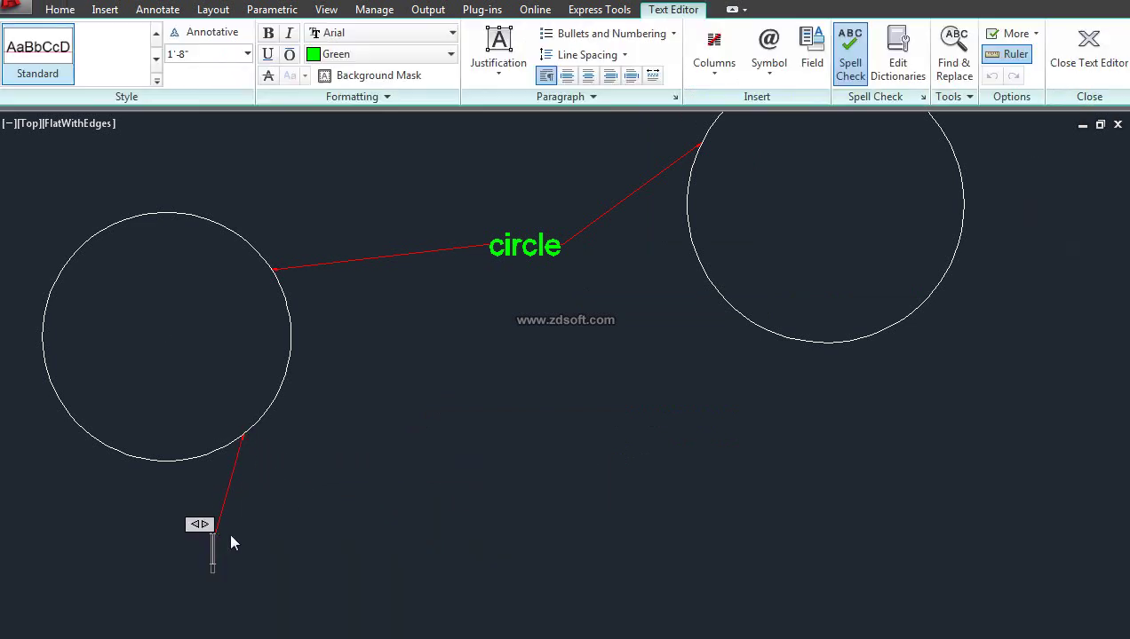
{"action": "type", "text": "cr"}
{"action": "key", "text": "BackSpace"}
{"action": "type", "text": "ircle"}
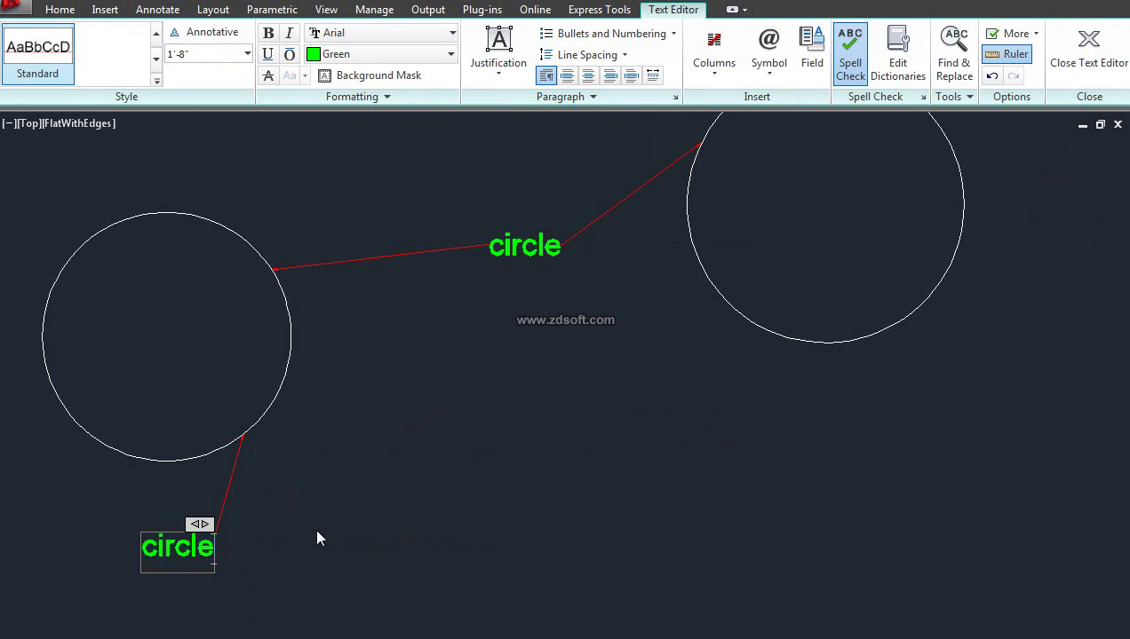
{"action": "type", "text": "2"}
{"action": "left_click", "coordinate": [317, 538]}
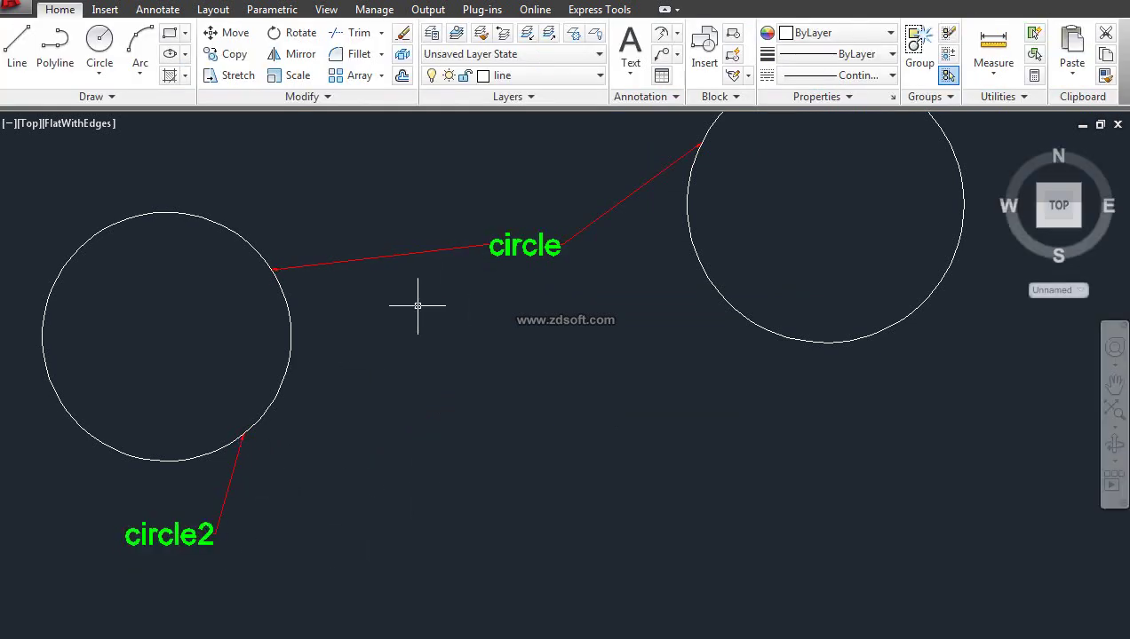
Align the circle and circle2 multileaders horizontally, using circle2 as the reference.
{"action": "left_click", "coordinate": [679, 58]}
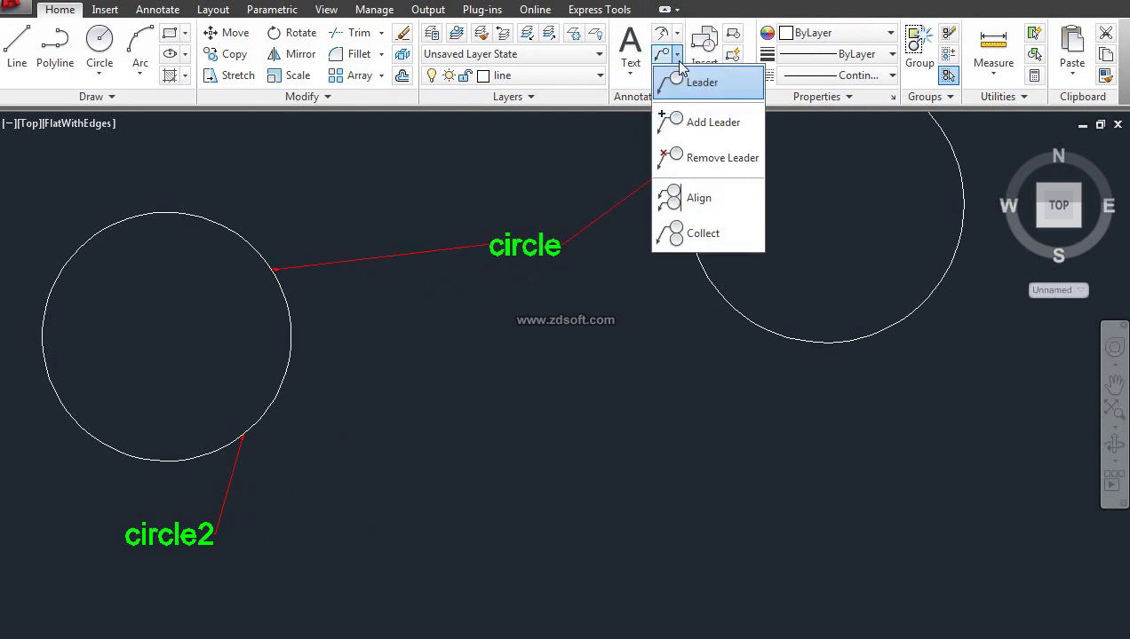
{"action": "left_click", "coordinate": [694, 197]}
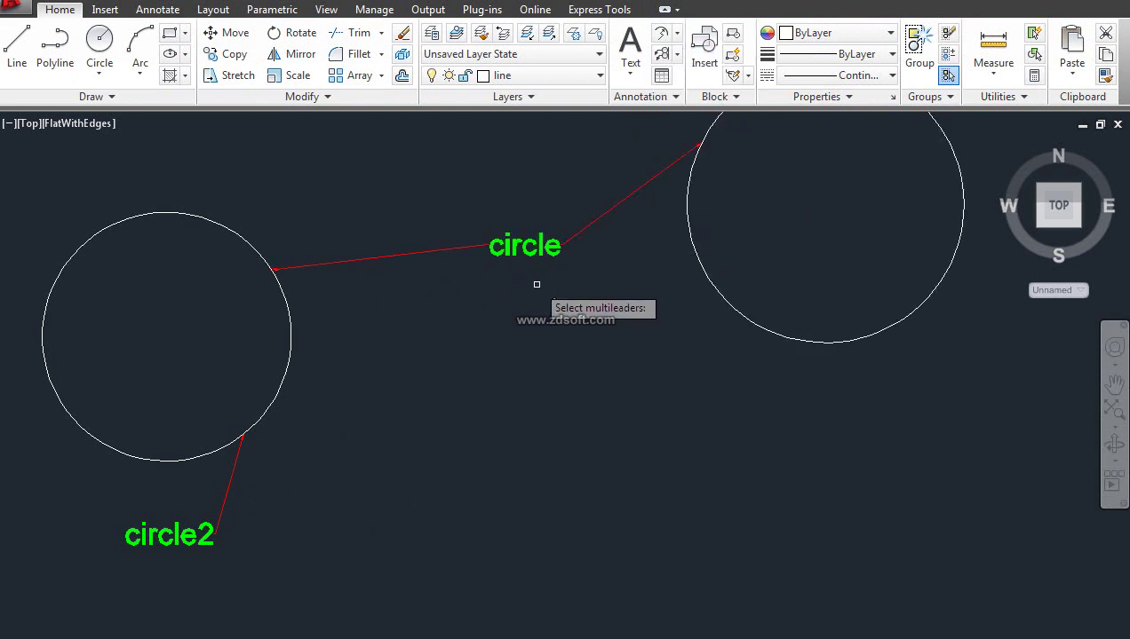
{"action": "left_click", "coordinate": [430, 253]}
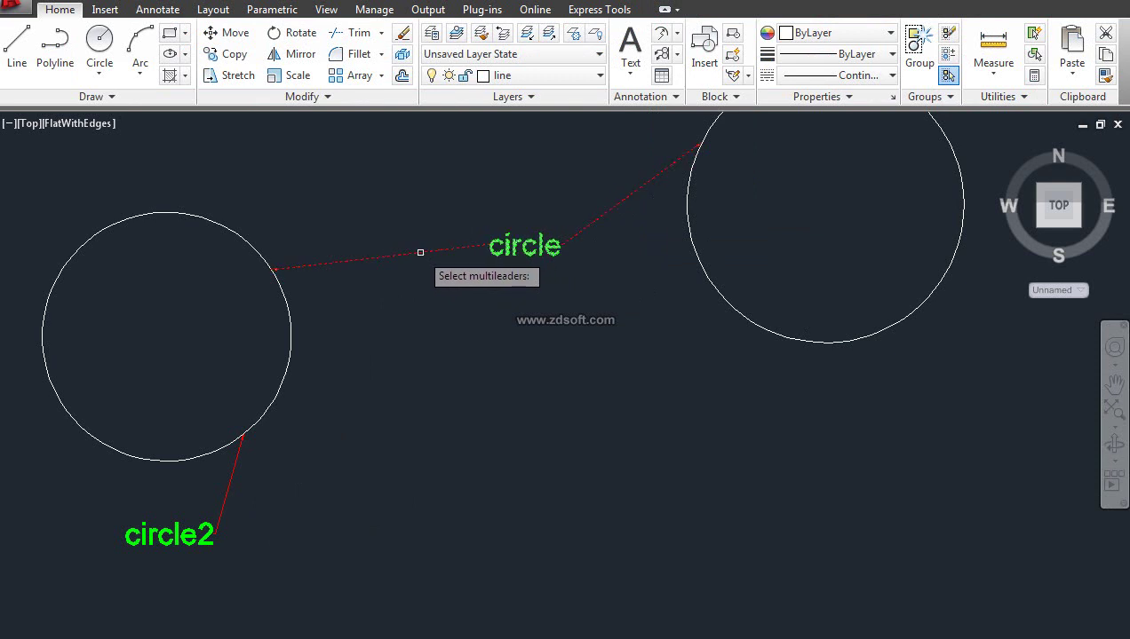
{"action": "left_click", "coordinate": [227, 484]}
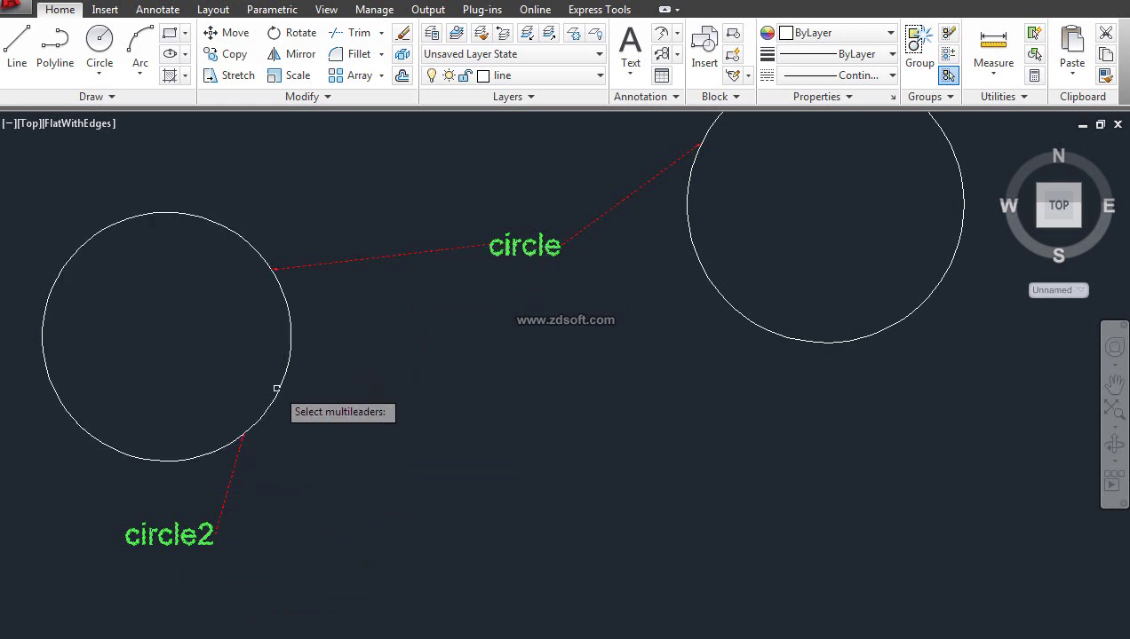
{"action": "key", "text": "Return"}
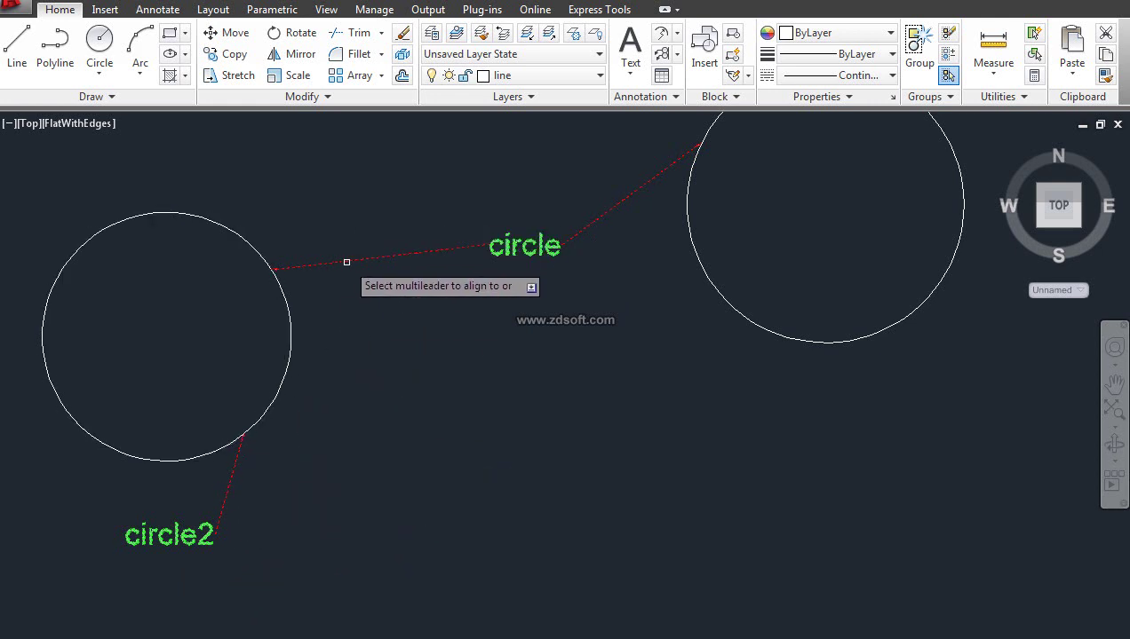
{"action": "left_click", "coordinate": [209, 532]}
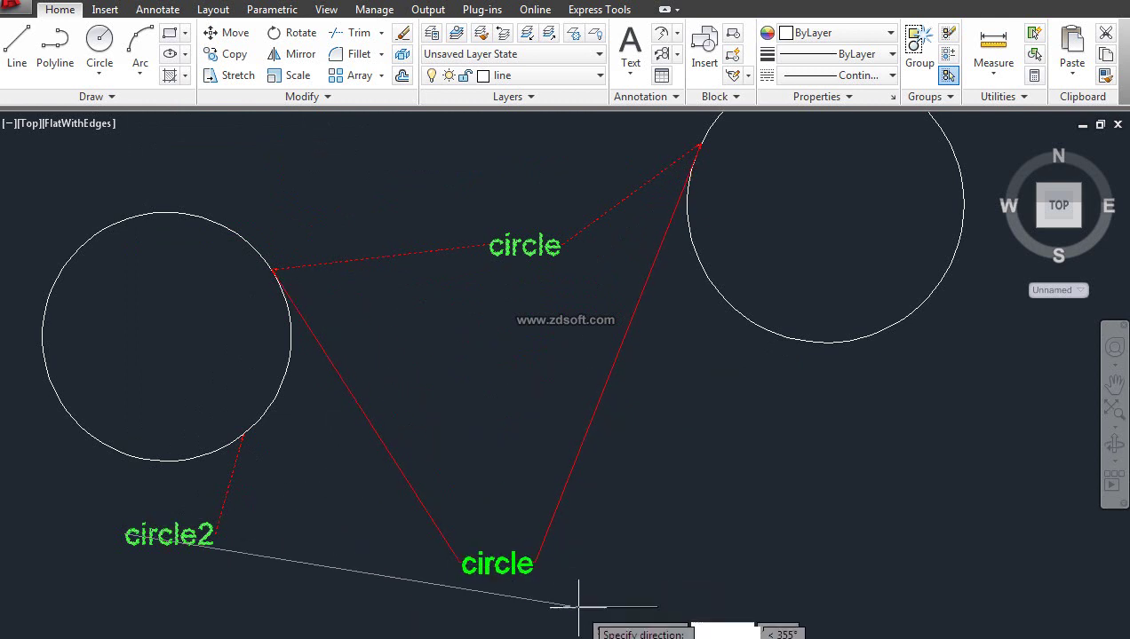
{"action": "left_click", "coordinate": [678, 515]}
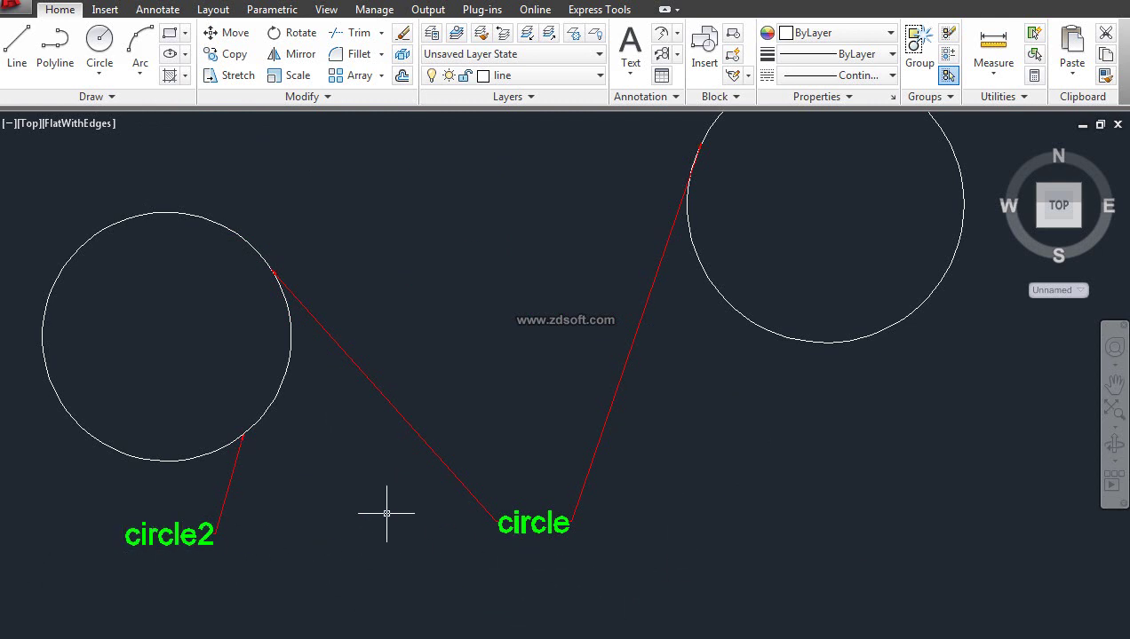
{"action": "scroll", "coordinate": [333, 515], "scroll_direction": "down", "scroll_amount": 2}
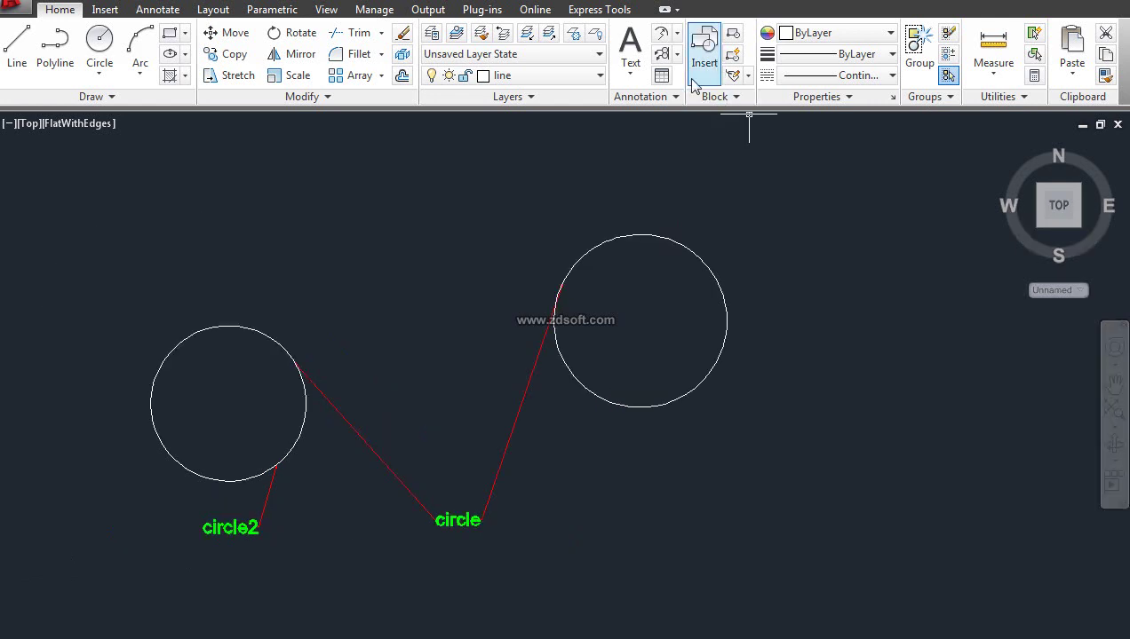
Delete the circle and circle2 multileaders and the left circle.
{"action": "left_click", "coordinate": [676, 55]}
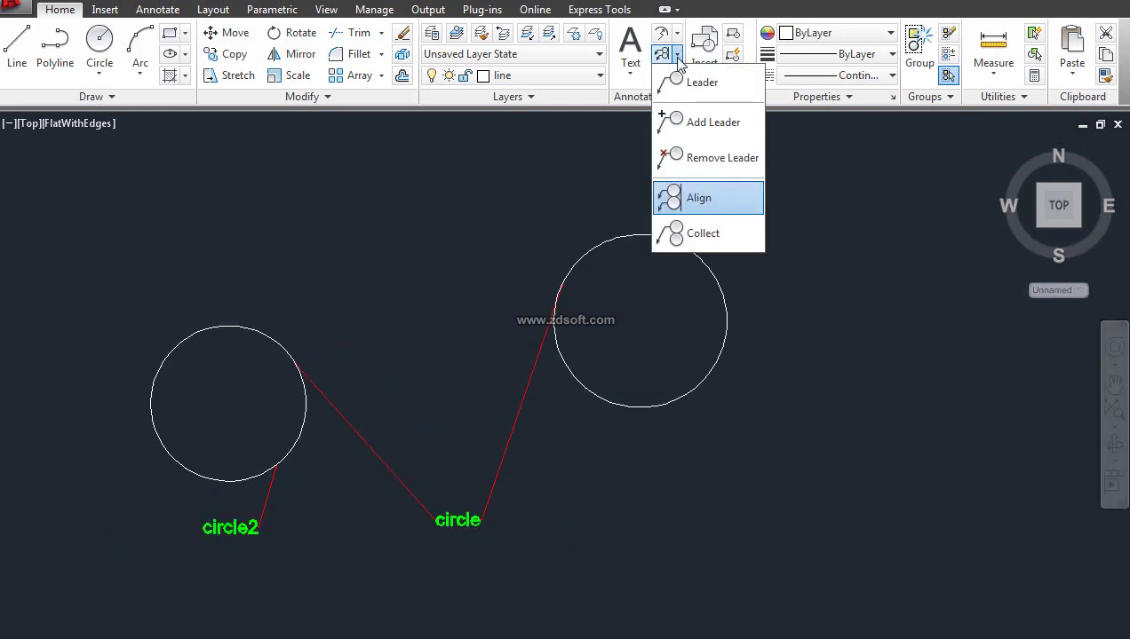
{"action": "left_click", "coordinate": [677, 235]}
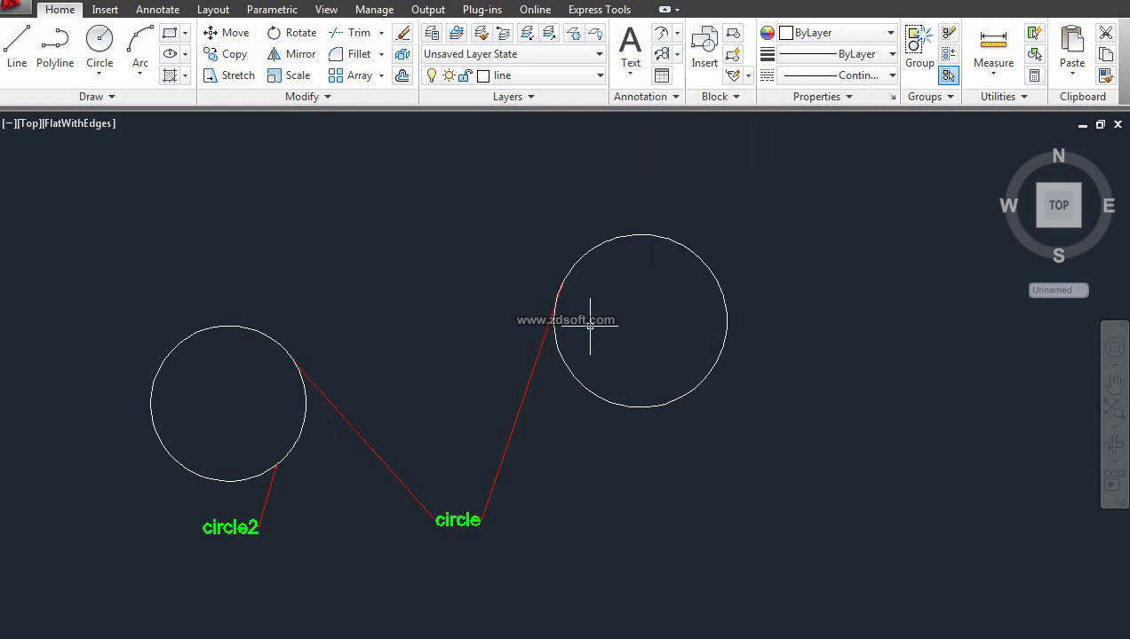
{"action": "middle_click_drag", "start_coordinate": [588, 336], "coordinate": [594, 276]}
{"action": "left_click", "coordinate": [540, 387]}
{"action": "left_click", "coordinate": [411, 487]}
{"action": "key", "text": "Delete"}
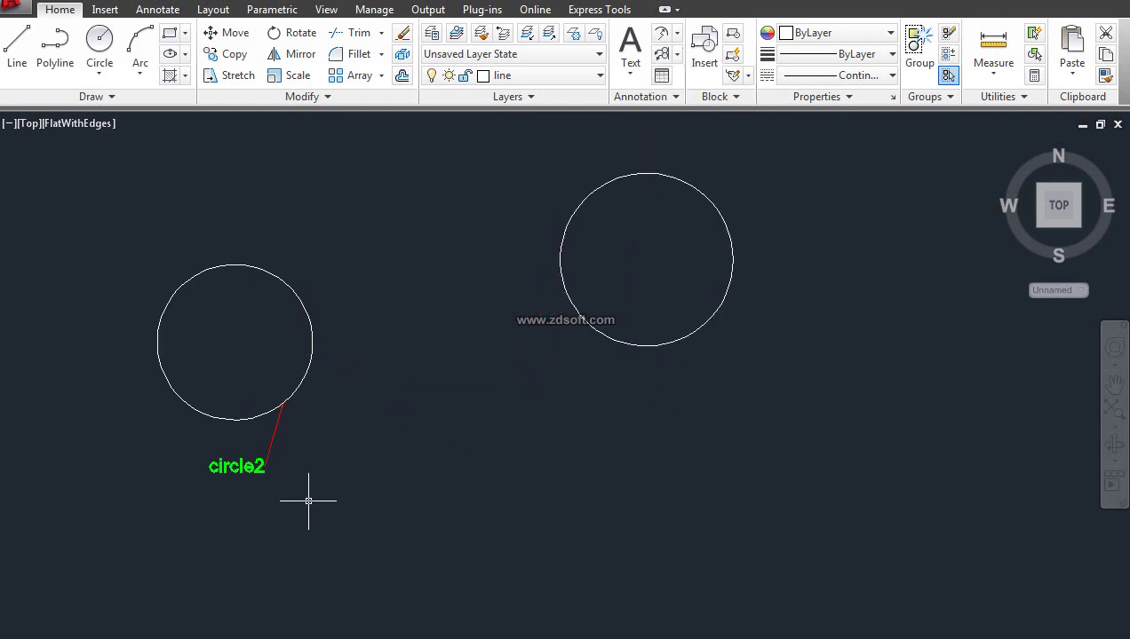
{"action": "left_click", "coordinate": [237, 466]}
{"action": "key", "text": "Delete"}
{"action": "left_click", "coordinate": [361, 268]}
{"action": "left_click", "coordinate": [152, 352]}
{"action": "key", "text": "Delete"}
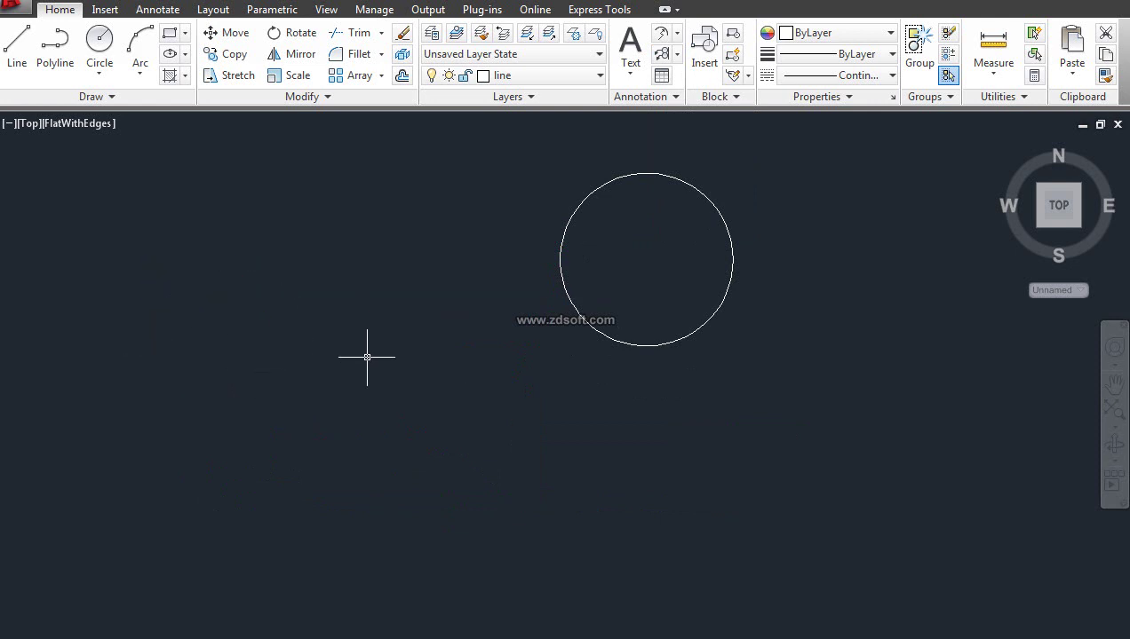
Draw a new circle of radius 5 and erase the old large circle.
{"action": "type", "text": "c"}
{"action": "key", "text": "Return"}
{"action": "left_click", "coordinate": [347, 339]}
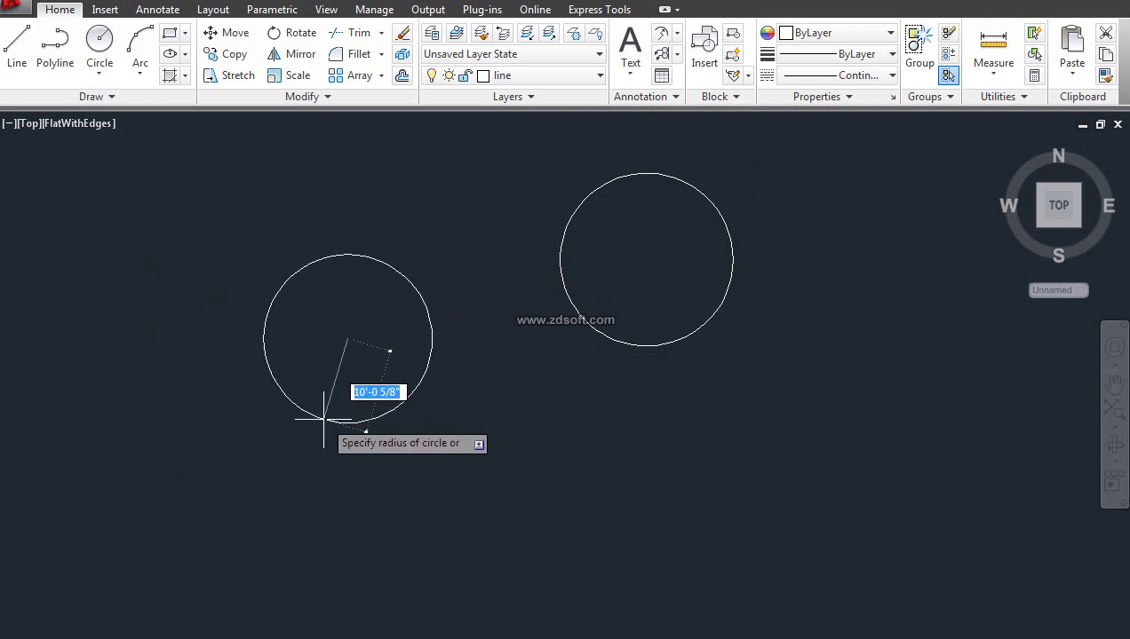
{"action": "type", "text": "15"}
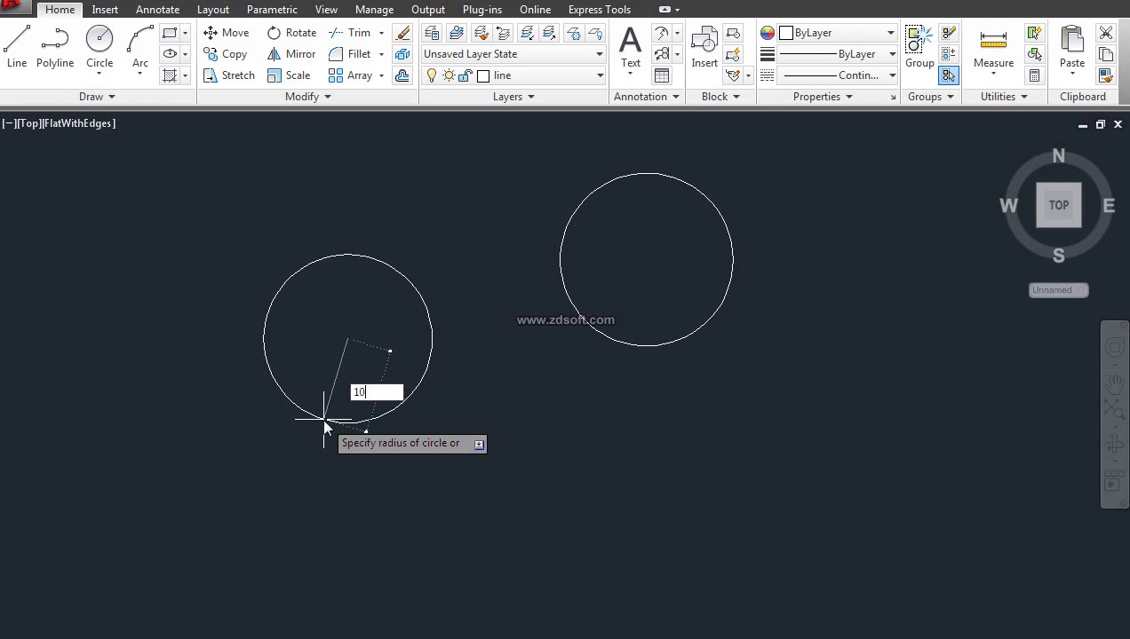
{"action": "key", "text": "BackSpace"}
{"action": "key", "text": "BackSpace"}
{"action": "type", "text": "5"}
{"action": "key", "text": "Return"}
{"action": "left_click", "coordinate": [730, 275]}
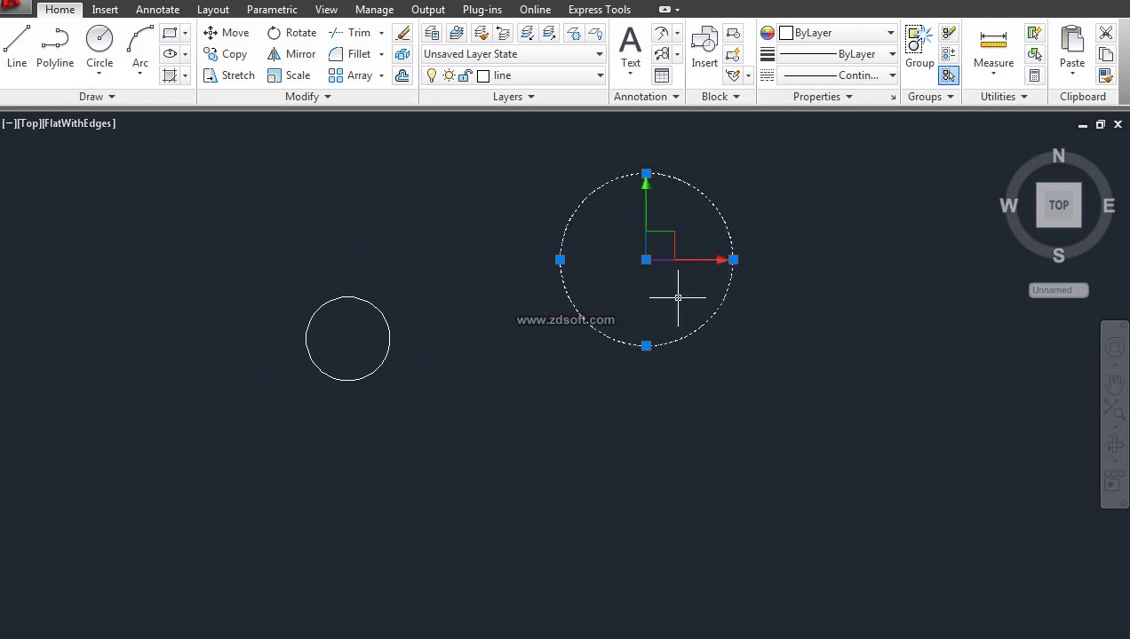
{"action": "key", "text": "Delete"}
Zoom in on the new circle and open Tool Palettes with Ctrl+3.
{"action": "scroll", "coordinate": [424, 340], "scroll_direction": "up", "scroll_amount": 2}
{"action": "middle_click_drag", "start_coordinate": [423, 341], "coordinate": [484, 340]}
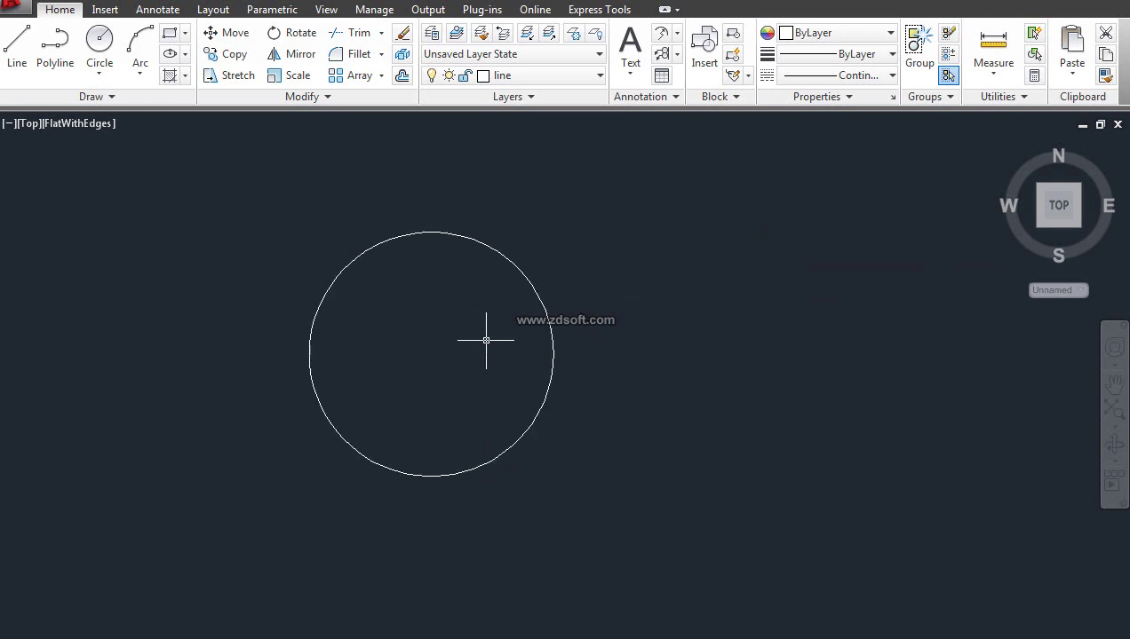
{"action": "middle_click_drag", "start_coordinate": [555, 340], "coordinate": [462, 320]}
{"action": "scroll", "coordinate": [462, 321], "scroll_direction": "up", "scroll_amount": 1}
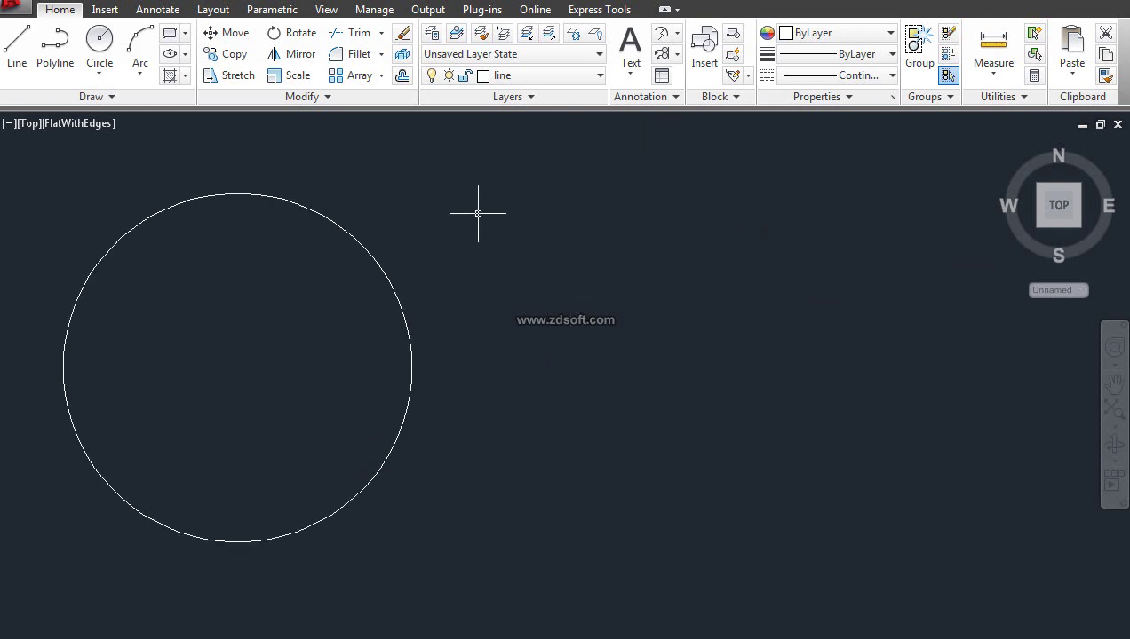
{"action": "middle_click_drag", "start_coordinate": [455, 250], "coordinate": [595, 230]}
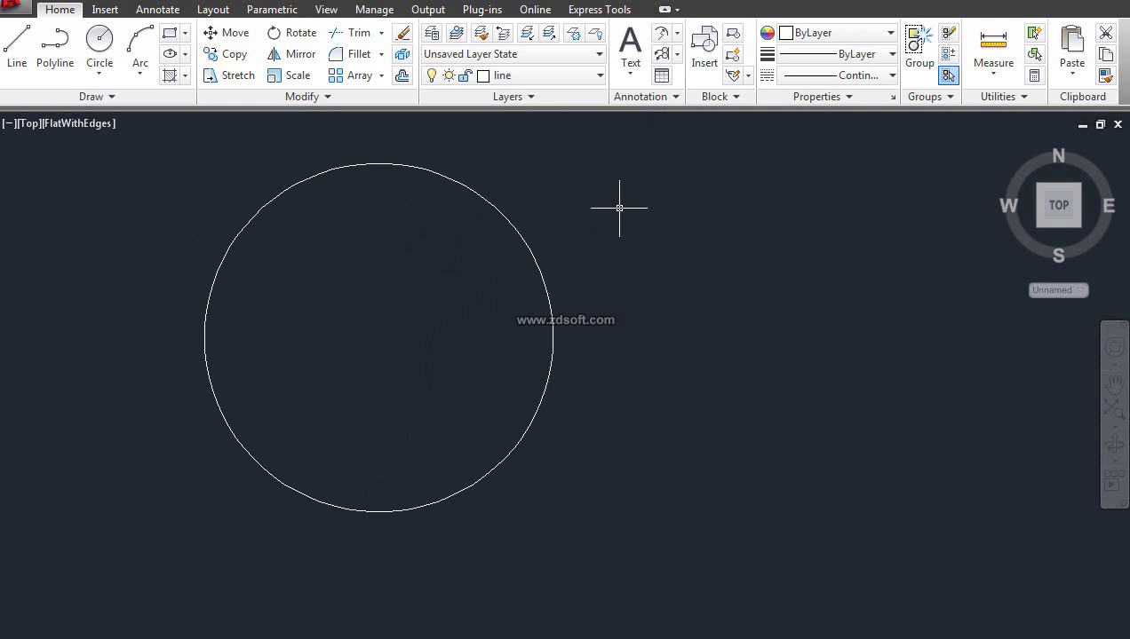
{"action": "key", "text": "ctrl+3"}
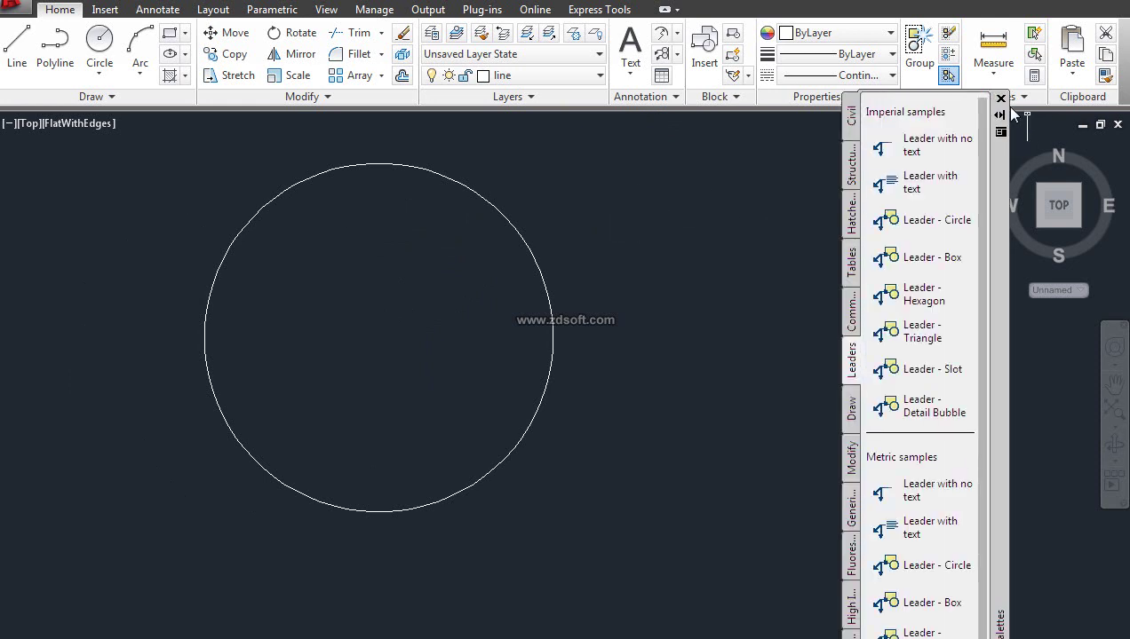
{"action": "left_click", "coordinate": [1000, 99]}
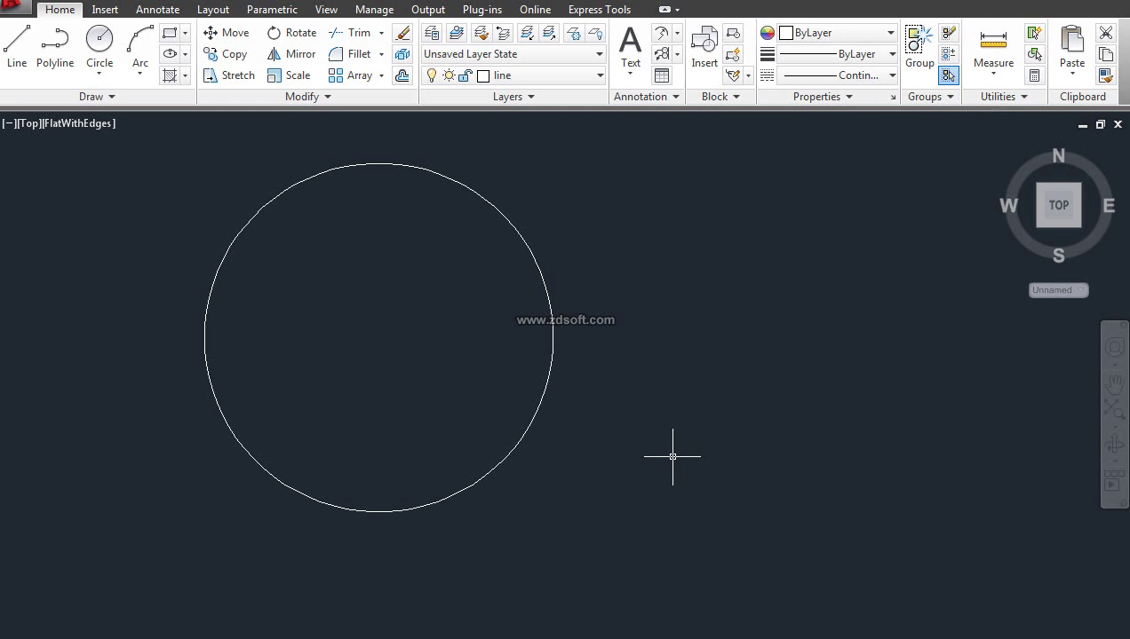
{"action": "type", "text": "tp"}
{"action": "key", "text": "Return"}
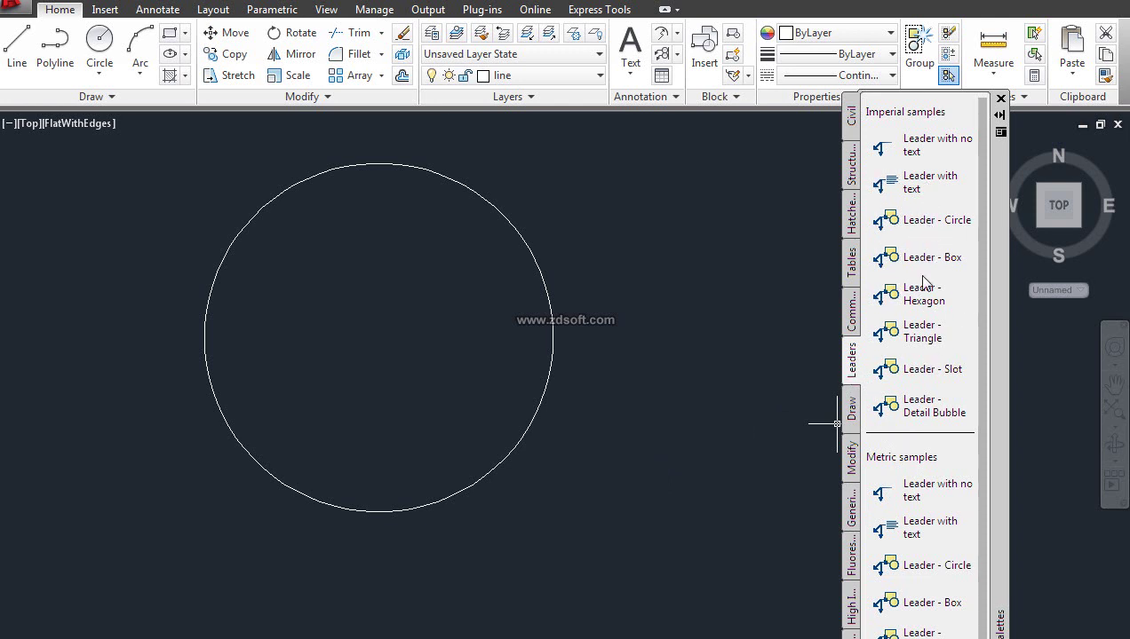
{"action": "left_click", "coordinate": [947, 228]}
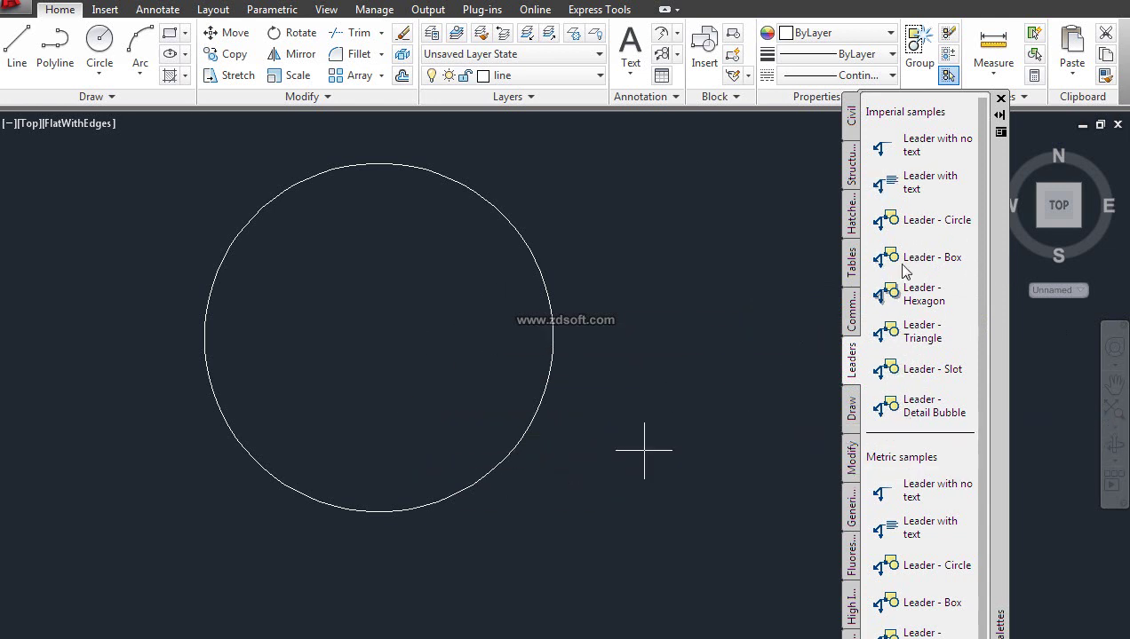
{"action": "left_click", "coordinate": [552, 311]}
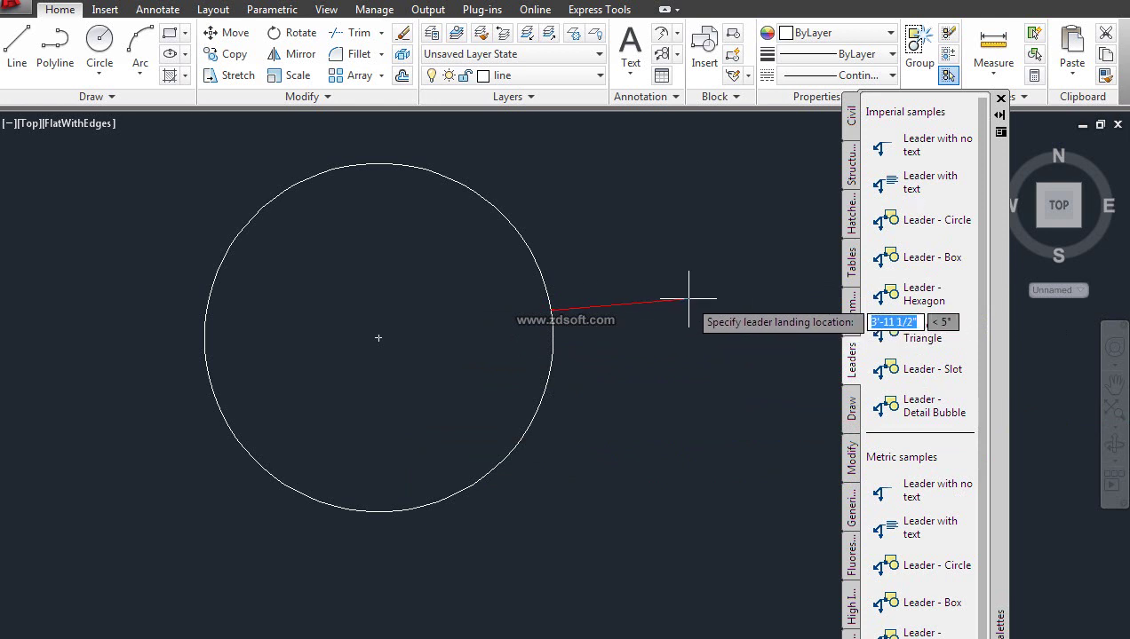
{"action": "key", "text": "Escape"}
{"action": "middle_click_drag", "start_coordinate": [480, 468], "coordinate": [429, 480]}
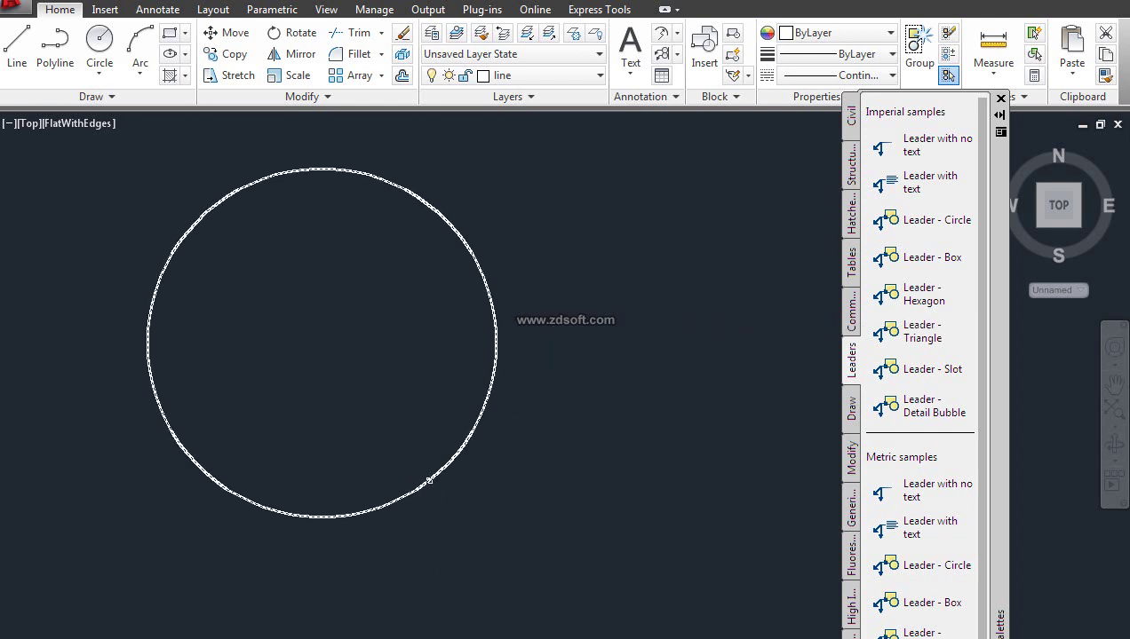
{"action": "left_click", "coordinate": [457, 467]}
{"action": "left_click", "coordinate": [419, 476]}
{"action": "key", "text": "Escape"}
{"action": "type", "text": "dimrad"}
{"action": "key", "text": "Return"}
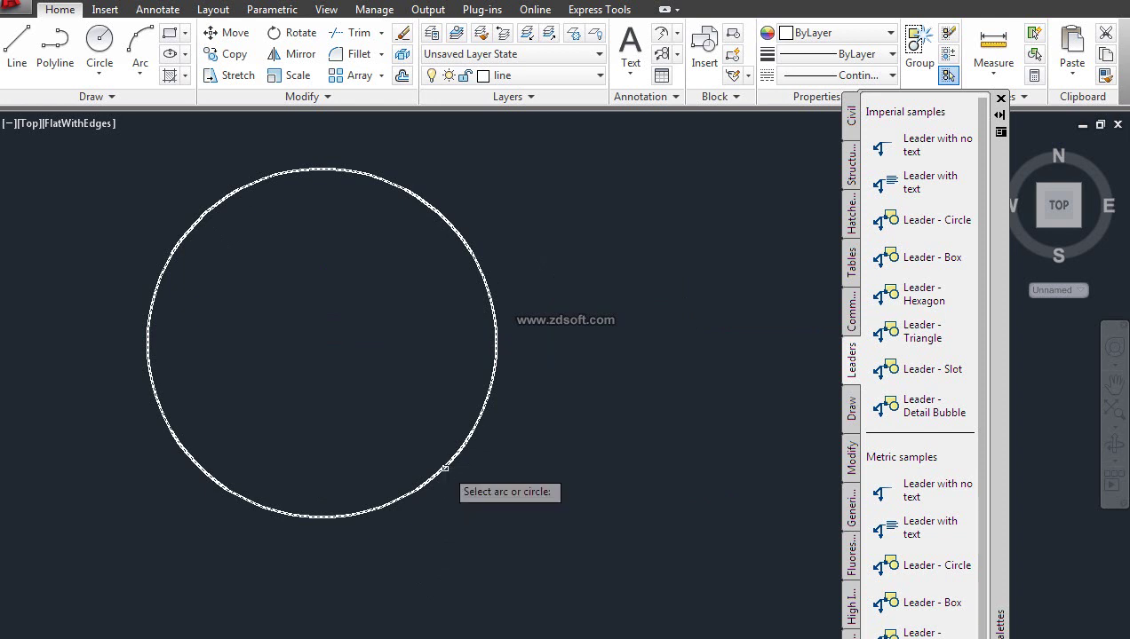
{"action": "left_click", "coordinate": [444, 466]}
{"action": "scroll", "coordinate": [530, 504], "scroll_direction": "down", "scroll_amount": 6}
{"action": "scroll", "coordinate": [529, 503], "scroll_direction": "down", "scroll_amount": 3}
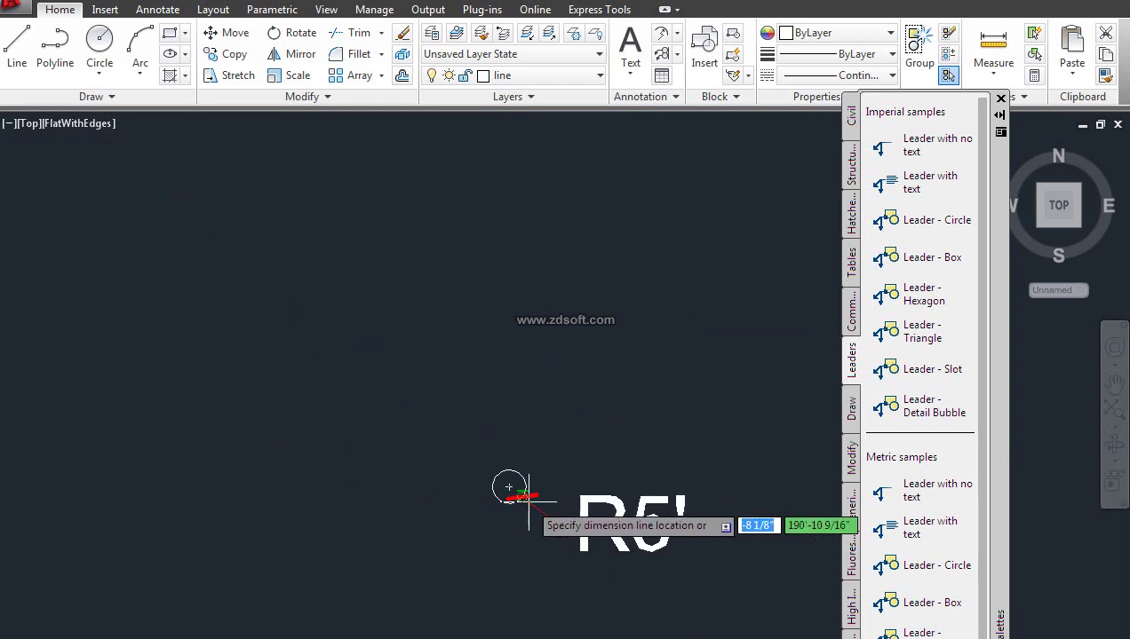
{"action": "key", "text": "Escape"}
{"action": "scroll", "coordinate": [588, 499], "scroll_direction": "up", "scroll_amount": 3}
{"action": "middle_click_drag", "start_coordinate": [249, 471], "coordinate": [449, 467]}
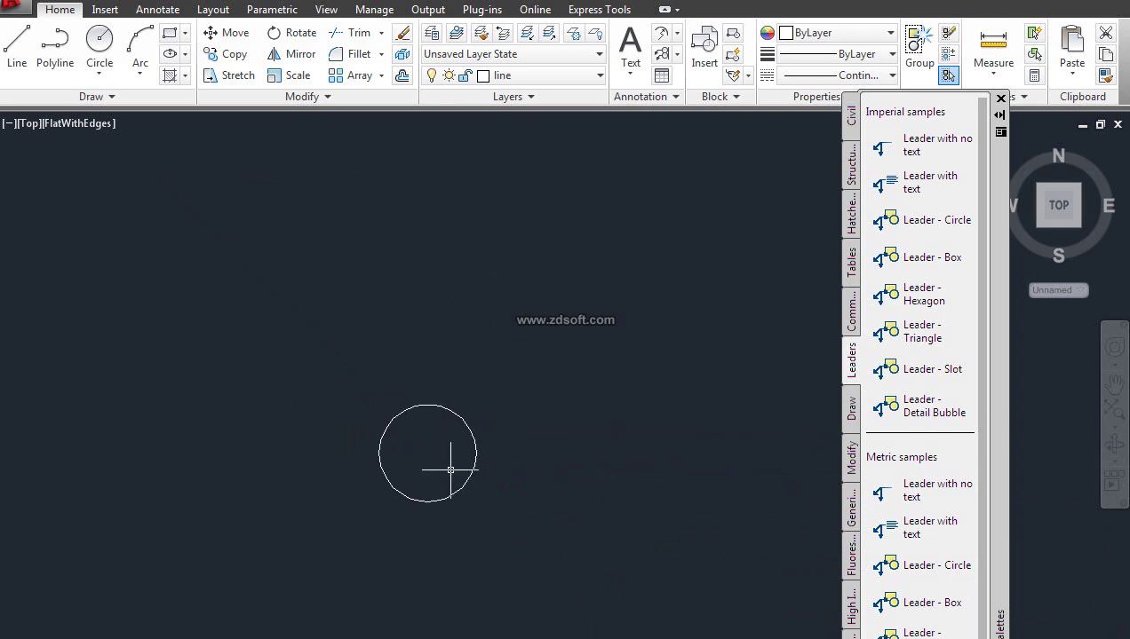
{"action": "scroll", "coordinate": [499, 479], "scroll_direction": "up", "scroll_amount": 3}
{"action": "scroll", "coordinate": [499, 480], "scroll_direction": "up", "scroll_amount": 1}
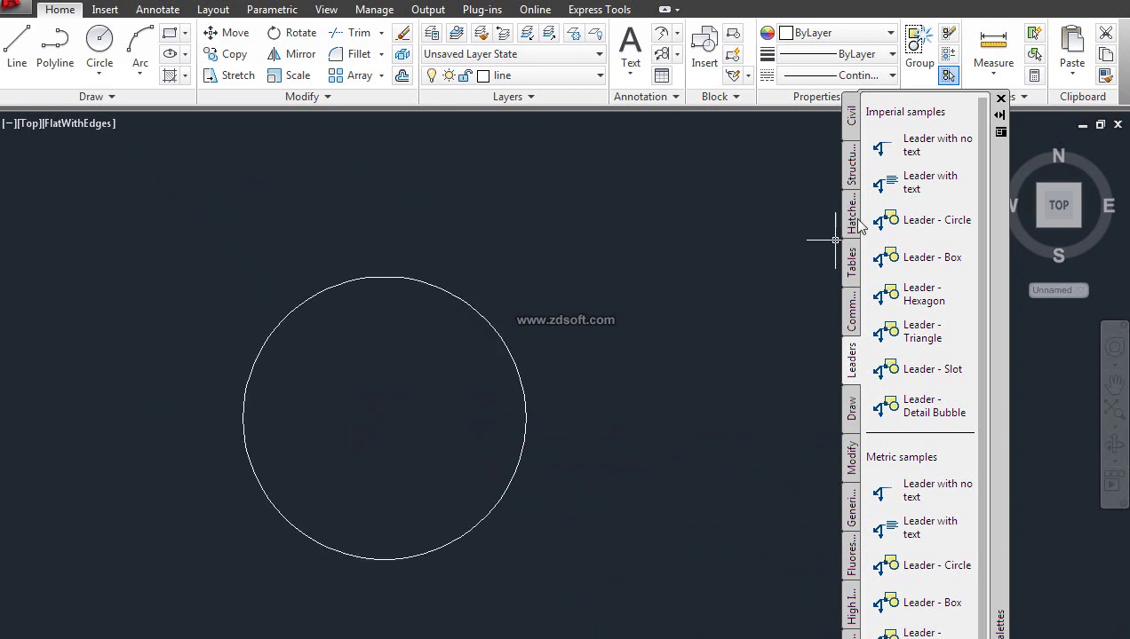
Place a Leader - Circle from the circle's right edge to a point at upper right, tagged R5.
{"action": "left_click", "coordinate": [934, 224]}
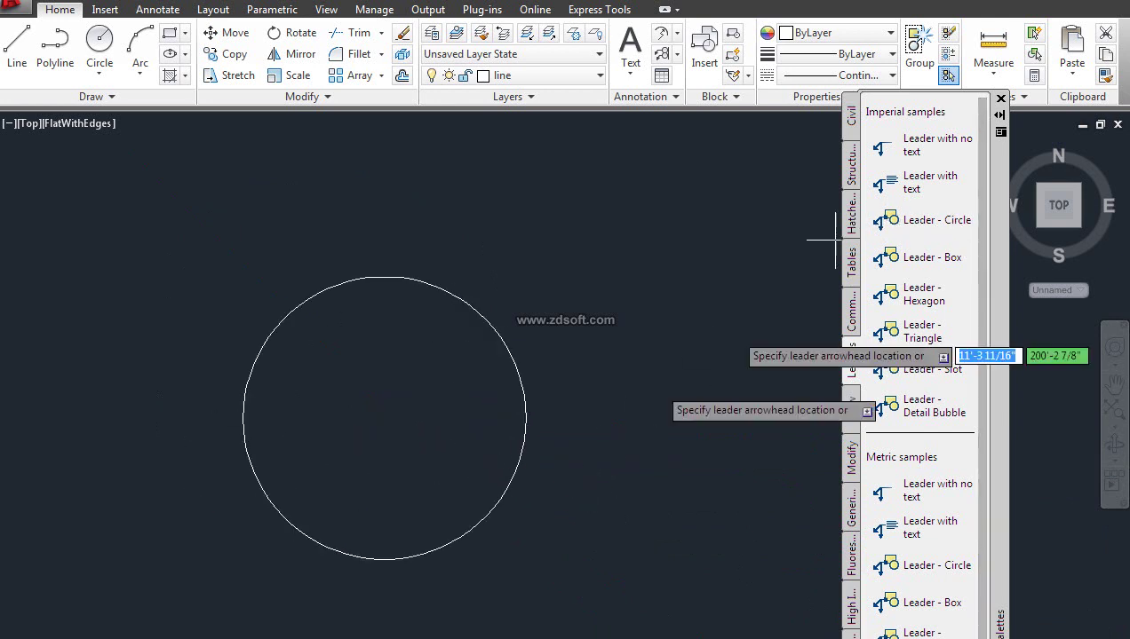
{"action": "left_click", "coordinate": [511, 354]}
{"action": "left_click", "coordinate": [666, 323]}
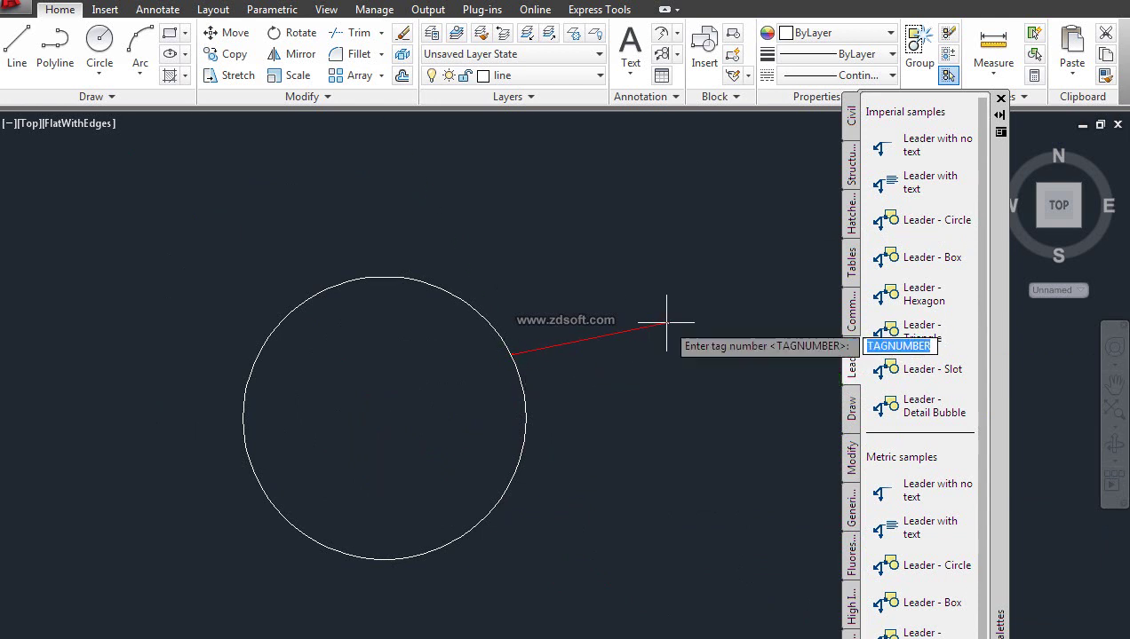
{"action": "type", "text": "R5"}
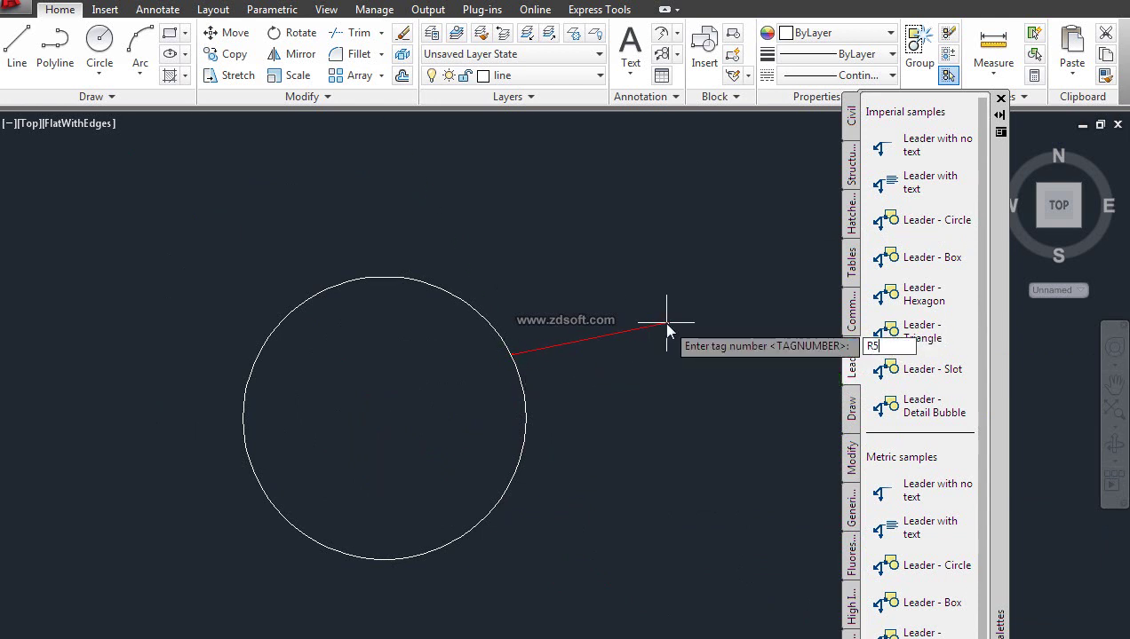
{"action": "key", "text": "Return"}
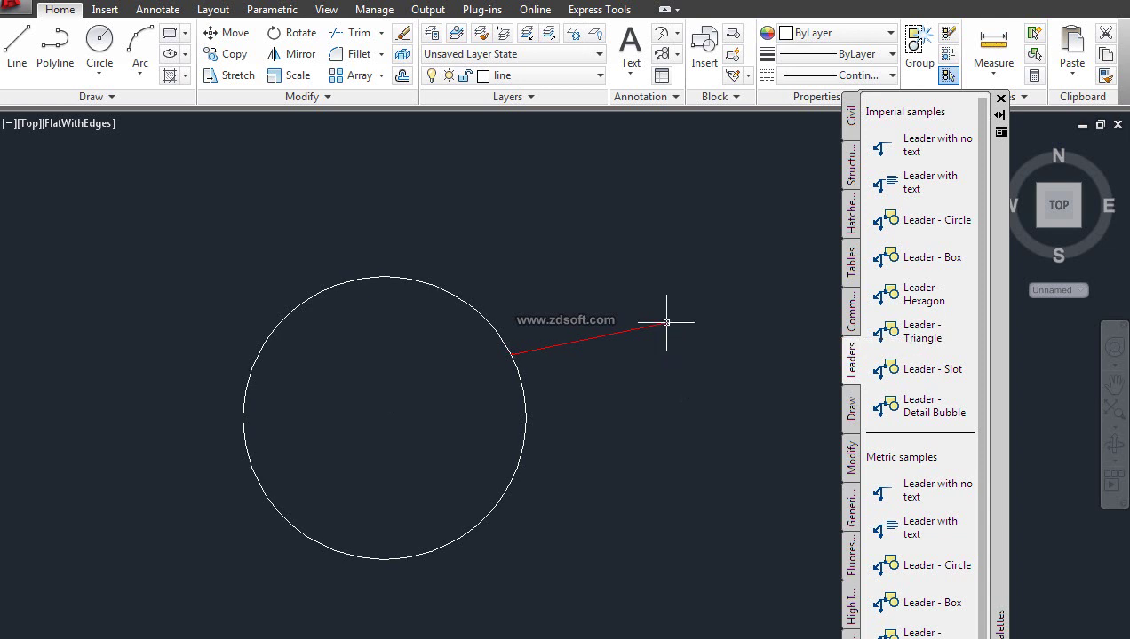
{"action": "scroll", "coordinate": [651, 344], "scroll_direction": "up", "scroll_amount": 3}
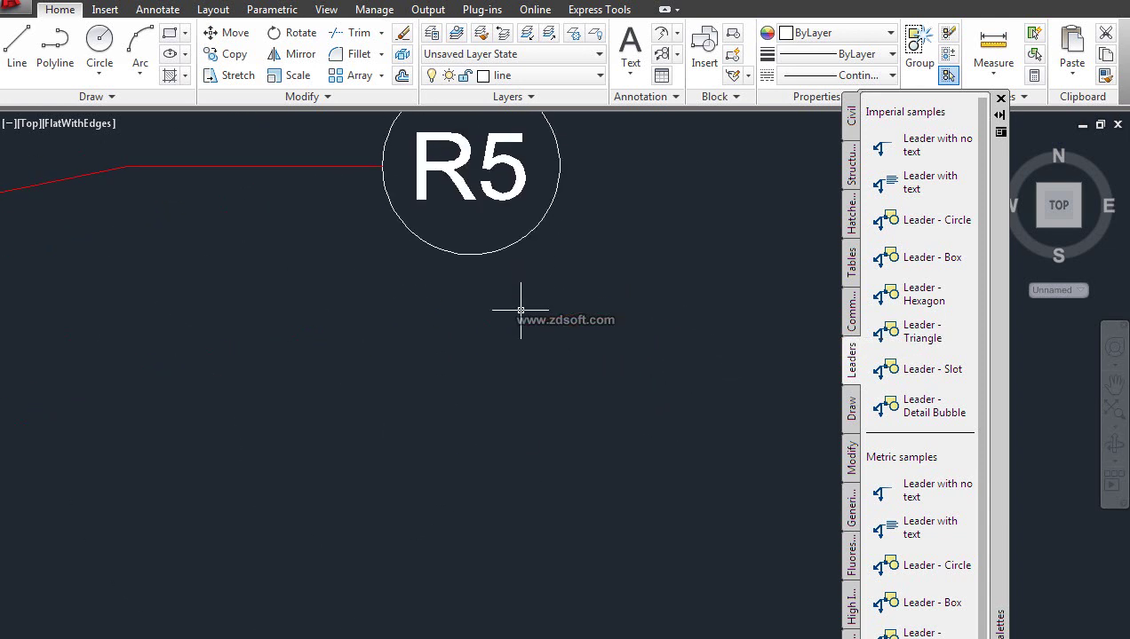
{"action": "scroll", "coordinate": [425, 221], "scroll_direction": "up", "scroll_amount": 2}
{"action": "scroll", "coordinate": [424, 221], "scroll_direction": "down", "scroll_amount": 5}
{"action": "middle_click_drag", "start_coordinate": [444, 283], "coordinate": [375, 380]}
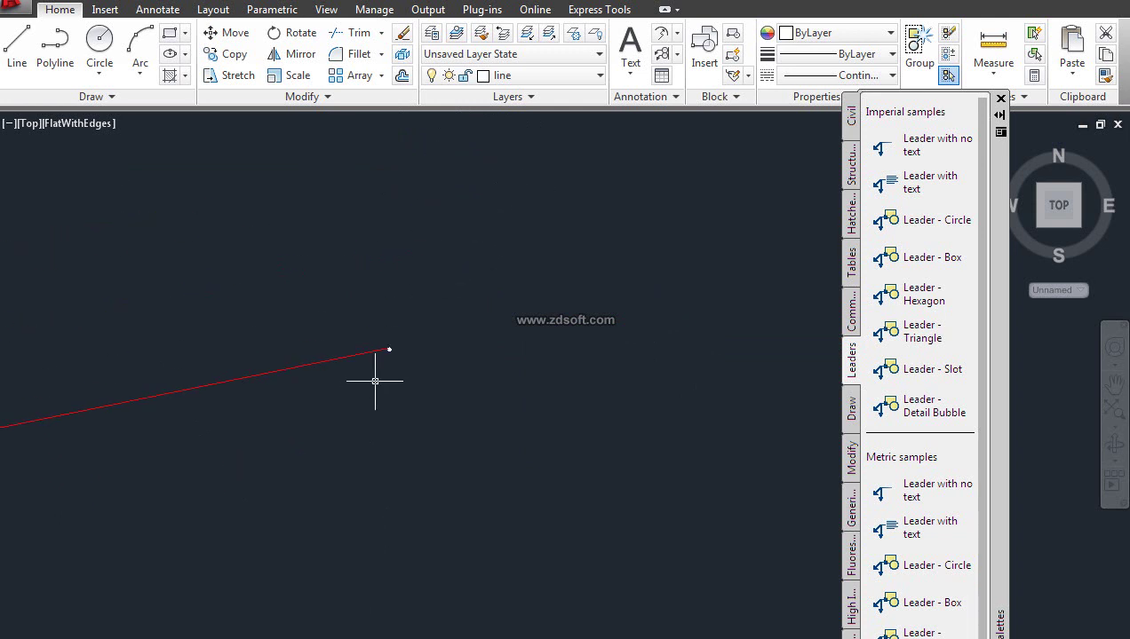
{"action": "scroll", "coordinate": [454, 340], "scroll_direction": "down", "scroll_amount": 2}
{"action": "scroll", "coordinate": [516, 303], "scroll_direction": "up", "scroll_amount": 4}
{"action": "scroll", "coordinate": [388, 313], "scroll_direction": "down", "scroll_amount": 2}
{"action": "scroll", "coordinate": [426, 306], "scroll_direction": "down", "scroll_amount": 2}
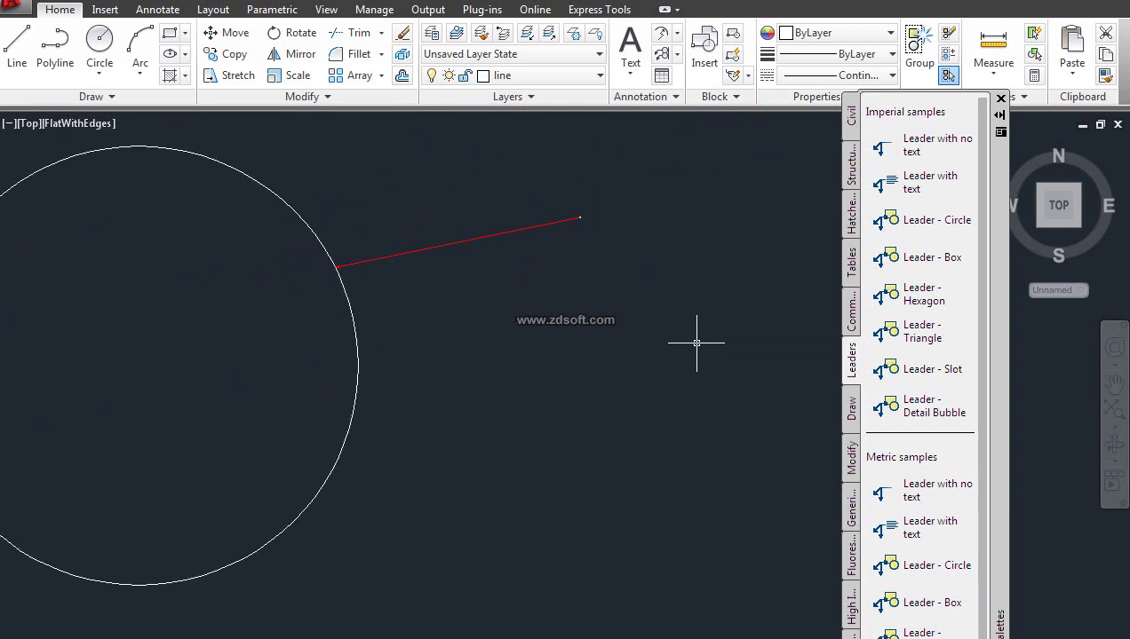
Place a second Leader - Circle from the palette at the circle's edge, tagged D10.
{"action": "left_click", "coordinate": [929, 182]}
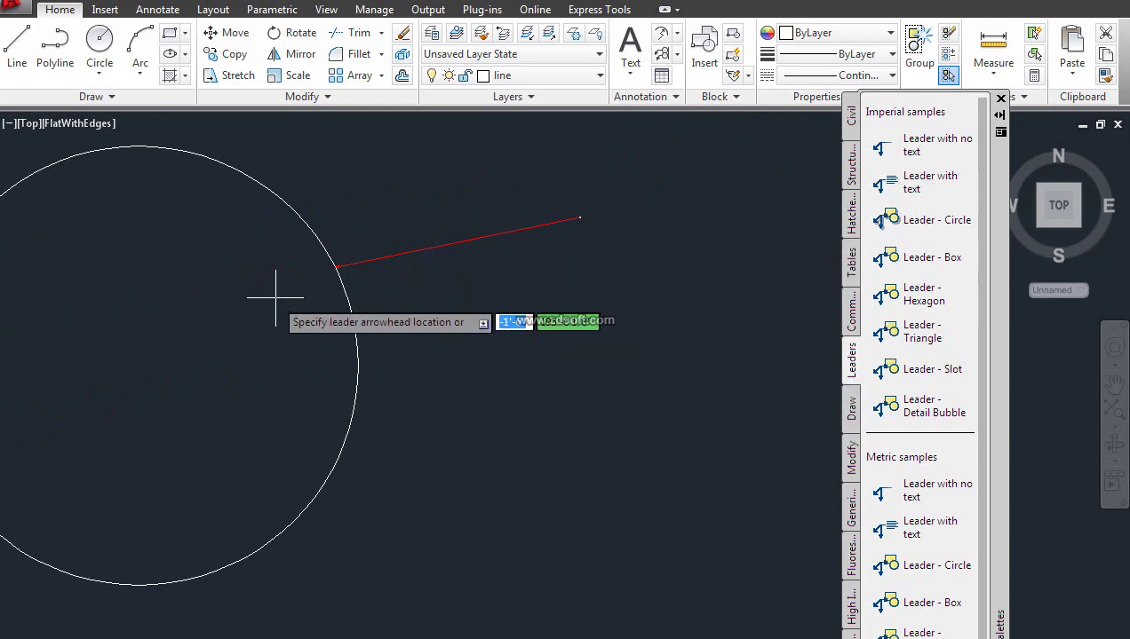
{"action": "left_click", "coordinate": [568, 306]}
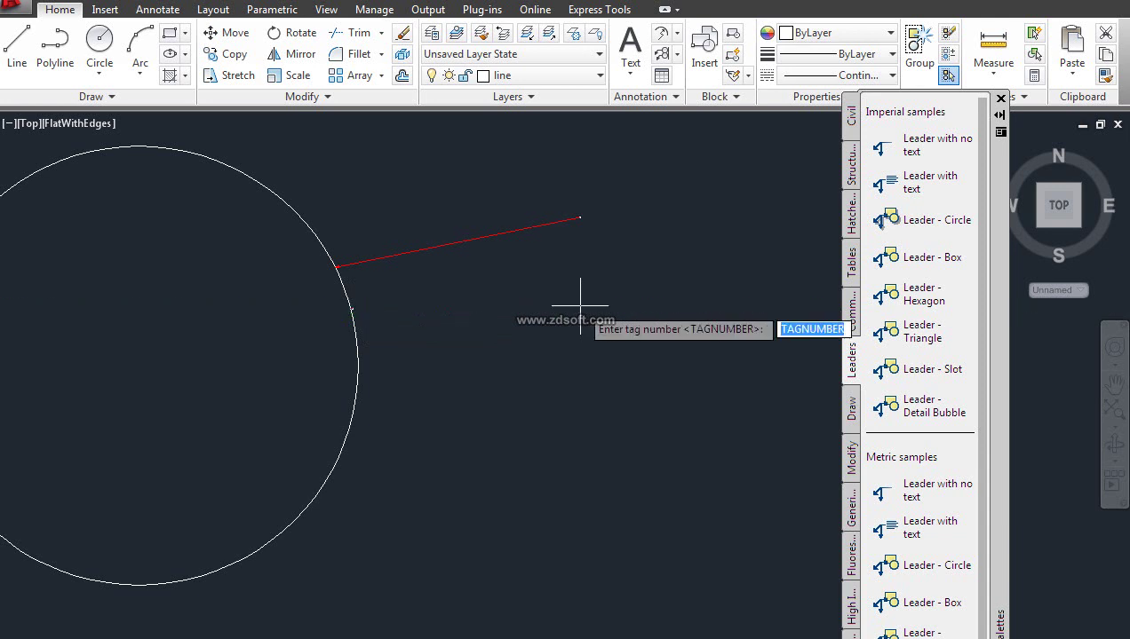
{"action": "type", "text": "D10"}
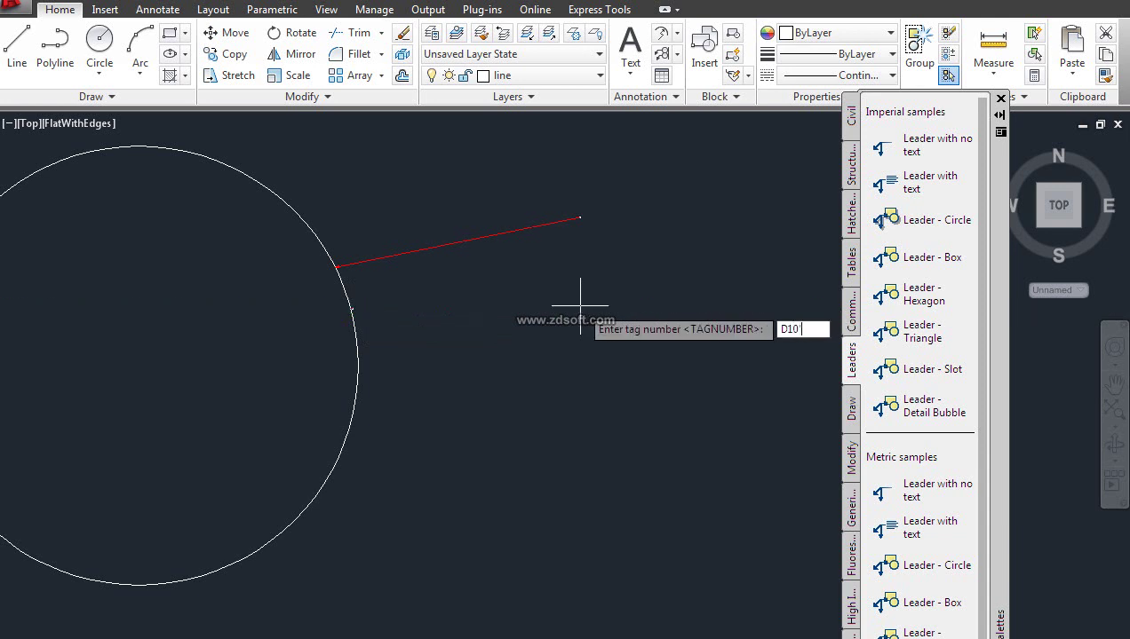
{"action": "key", "text": "Return"}
{"action": "scroll", "coordinate": [585, 273], "scroll_direction": "up", "scroll_amount": 2}
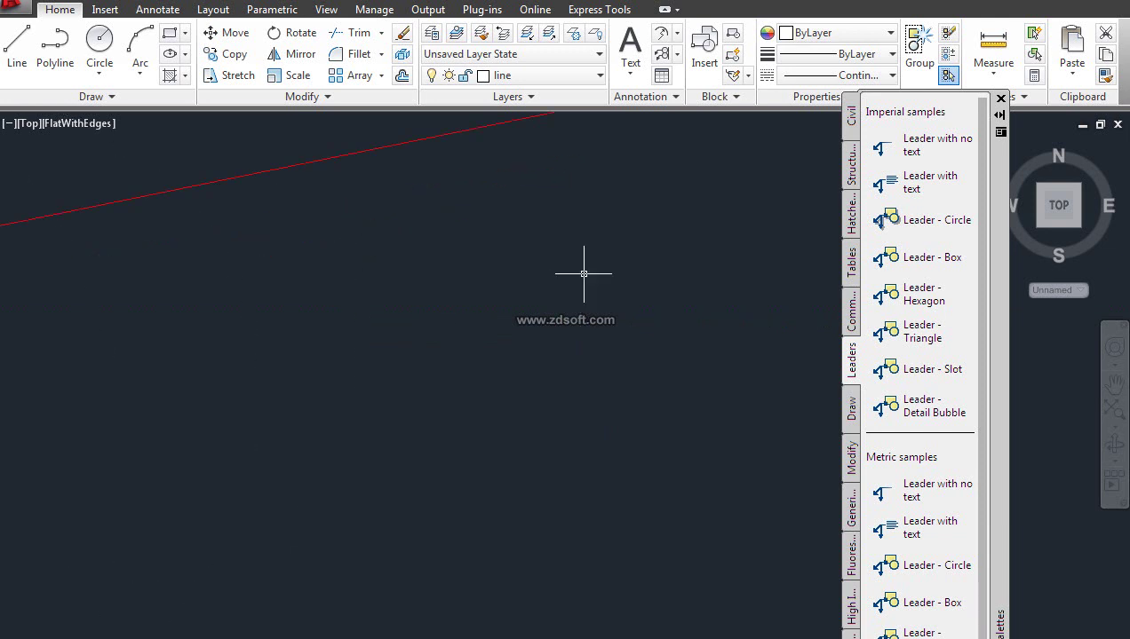
{"action": "scroll", "coordinate": [484, 325], "scroll_direction": "down", "scroll_amount": 3}
{"action": "scroll", "coordinate": [419, 348], "scroll_direction": "up", "scroll_amount": 2}
{"action": "scroll", "coordinate": [434, 359], "scroll_direction": "up", "scroll_amount": 3}
{"action": "scroll", "coordinate": [417, 379], "scroll_direction": "down", "scroll_amount": 5}
{"action": "scroll", "coordinate": [574, 323], "scroll_direction": "up", "scroll_amount": 5}
{"action": "scroll", "coordinate": [412, 281], "scroll_direction": "down", "scroll_amount": 1}
{"action": "scroll", "coordinate": [390, 319], "scroll_direction": "up", "scroll_amount": 3}
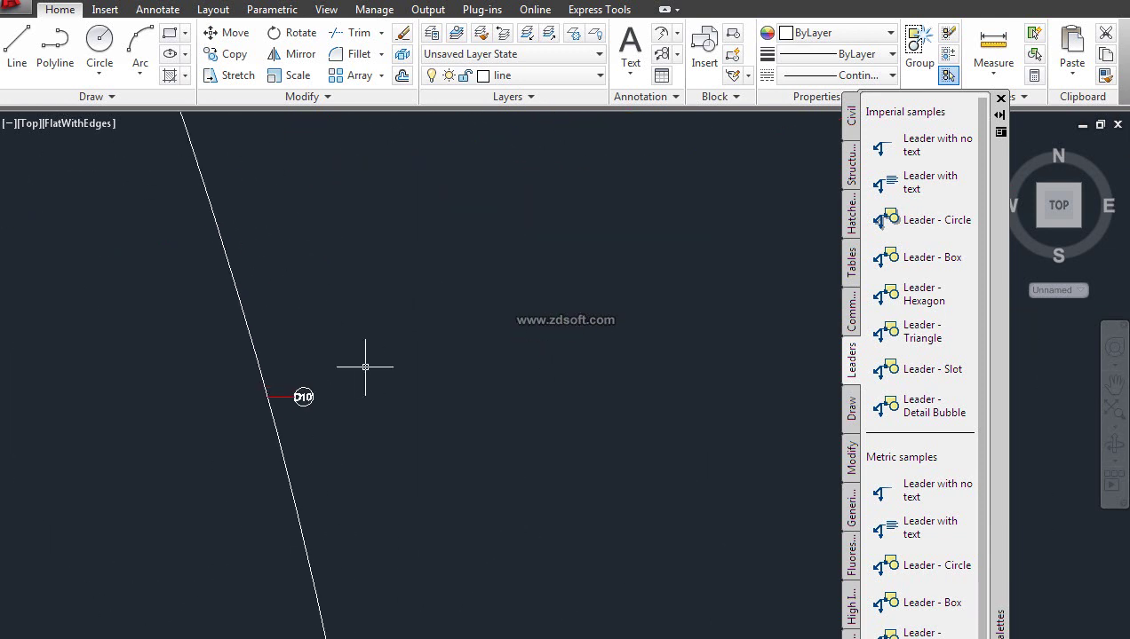
{"action": "scroll", "coordinate": [366, 365], "scroll_direction": "up", "scroll_amount": 2}
{"action": "scroll", "coordinate": [348, 387], "scroll_direction": "up", "scroll_amount": 2}
{"action": "scroll", "coordinate": [297, 401], "scroll_direction": "down", "scroll_amount": 5}
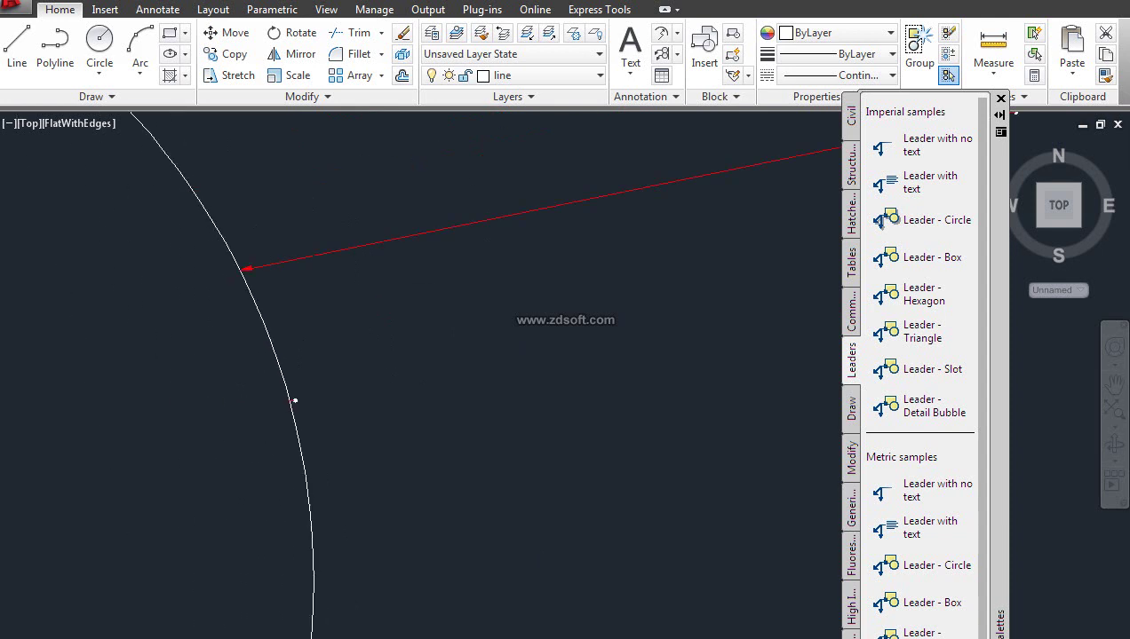
{"action": "scroll", "coordinate": [391, 376], "scroll_direction": "down", "scroll_amount": 1}
{"action": "middle_click_drag", "start_coordinate": [391, 375], "coordinate": [321, 385]}
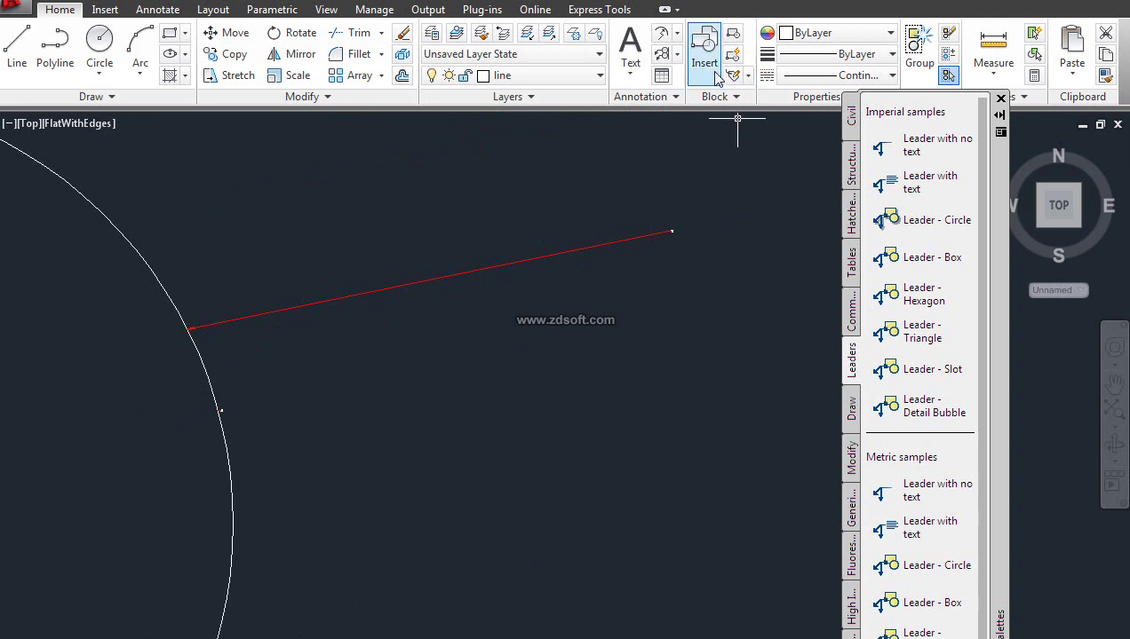
Collect the R5 and D10 leaders into one multileader at a new landing point.
{"action": "left_click", "coordinate": [675, 54]}
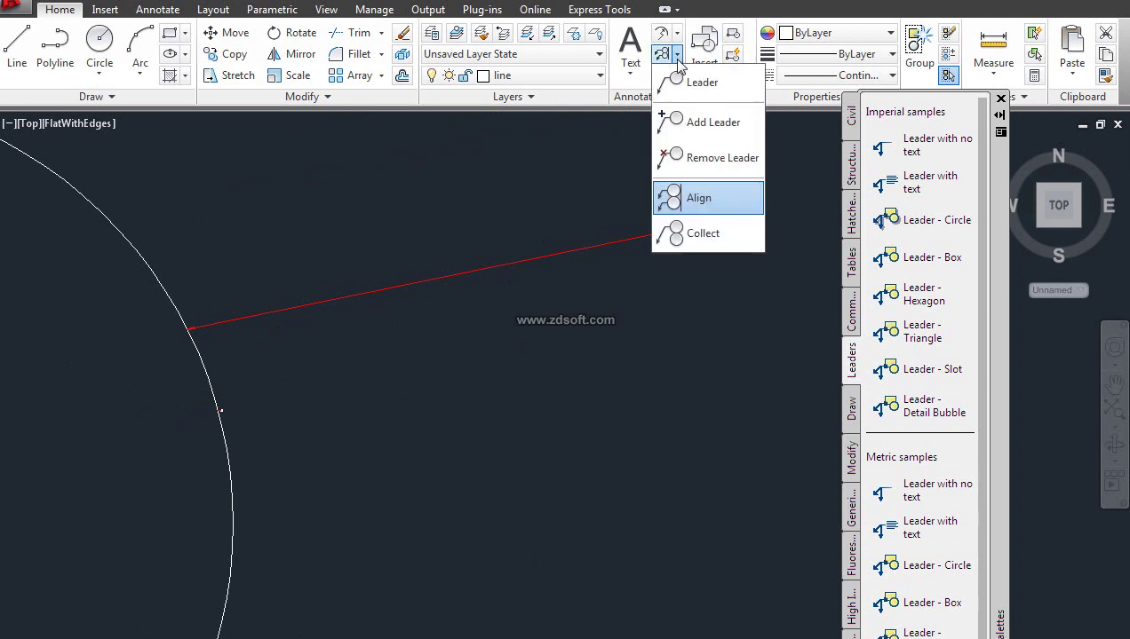
{"action": "left_click", "coordinate": [703, 234]}
{"action": "left_click", "coordinate": [533, 259]}
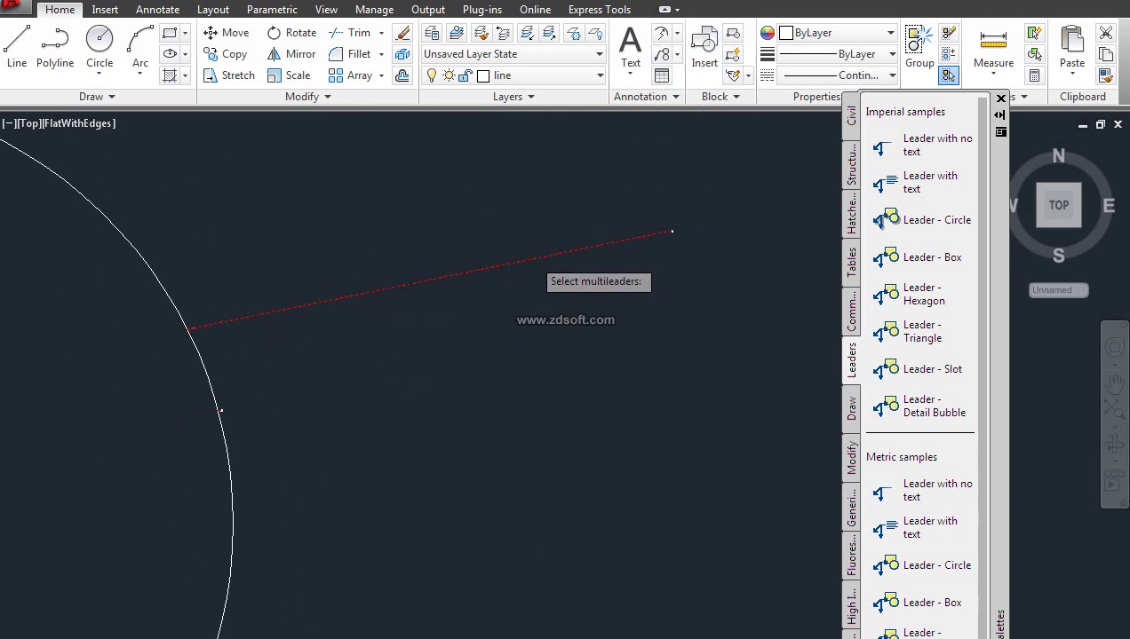
{"action": "scroll", "coordinate": [217, 430], "scroll_direction": "up", "scroll_amount": 5}
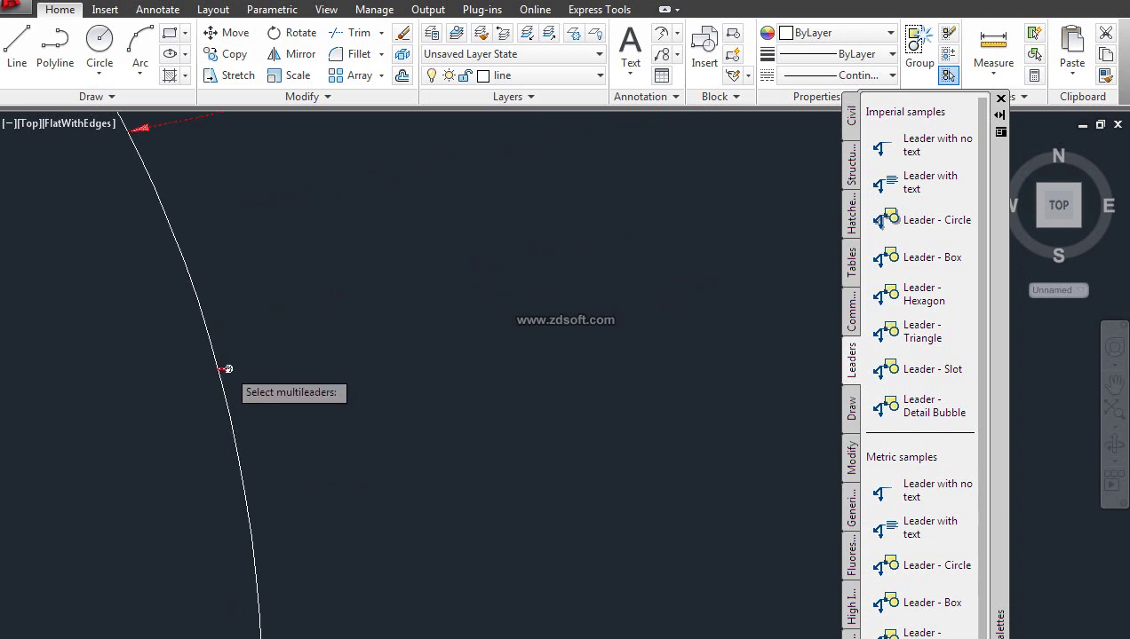
{"action": "left_click", "coordinate": [227, 369]}
{"action": "key", "text": "Return"}
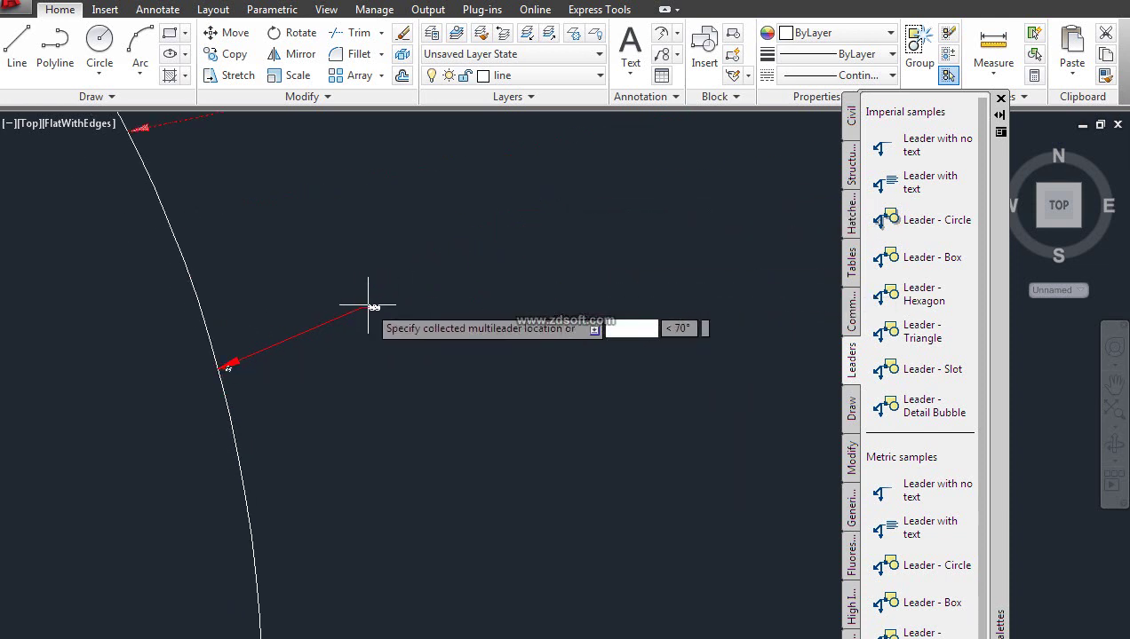
{"action": "left_click", "coordinate": [371, 265]}
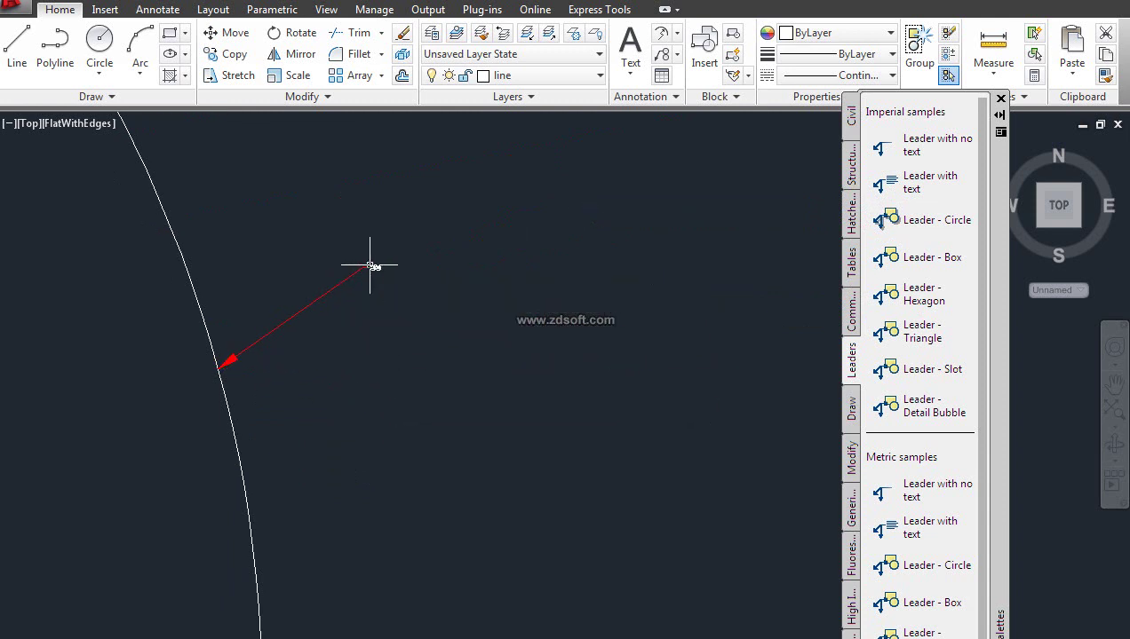
Zoom in to inspect the combined R5 and D10 bubbles, then close the Tool Palettes.
{"action": "scroll", "coordinate": [366, 279], "scroll_direction": "up", "scroll_amount": 3}
{"action": "scroll", "coordinate": [429, 244], "scroll_direction": "up", "scroll_amount": 1}
{"action": "scroll", "coordinate": [380, 262], "scroll_direction": "down", "scroll_amount": 1}
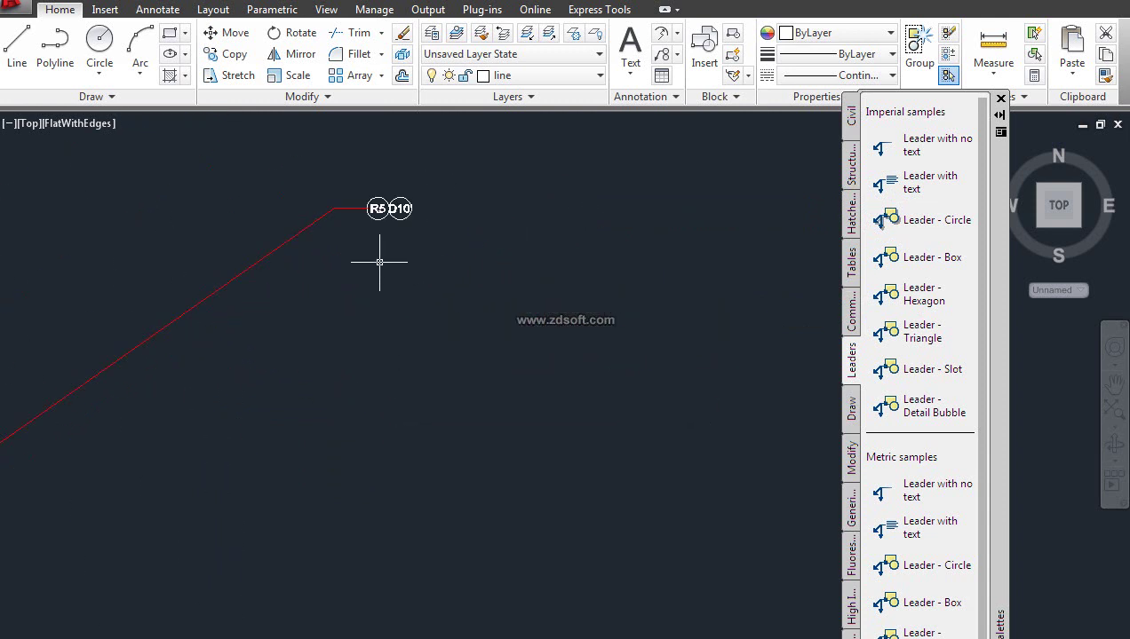
{"action": "scroll", "coordinate": [385, 231], "scroll_direction": "up", "scroll_amount": 3}
{"action": "scroll", "coordinate": [378, 213], "scroll_direction": "up", "scroll_amount": 2}
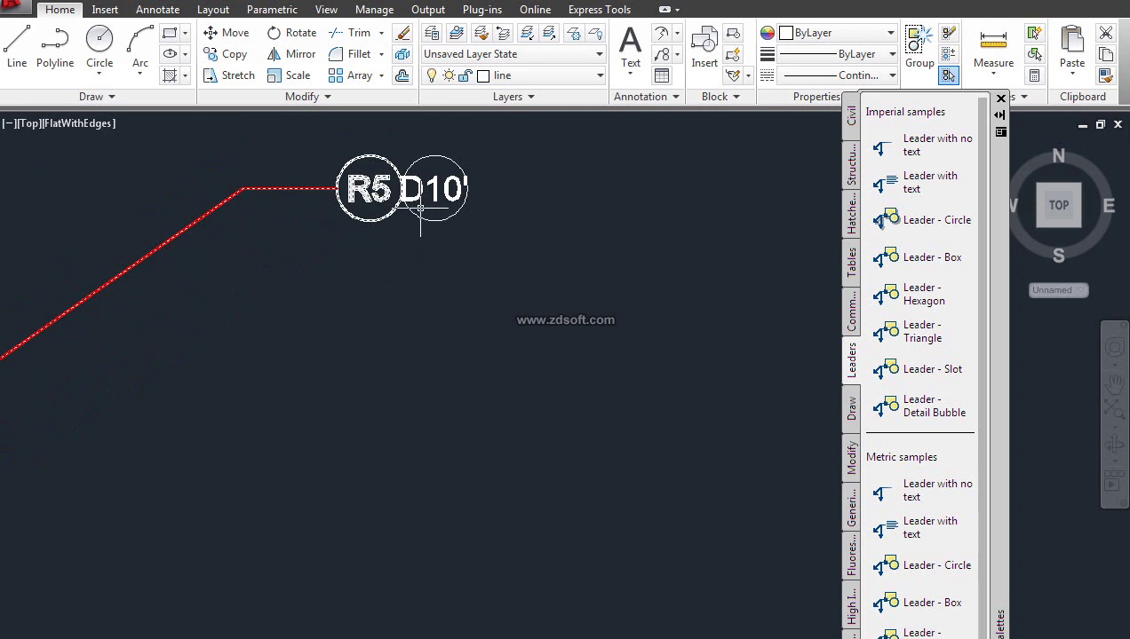
{"action": "scroll", "coordinate": [373, 257], "scroll_direction": "down", "scroll_amount": 5}
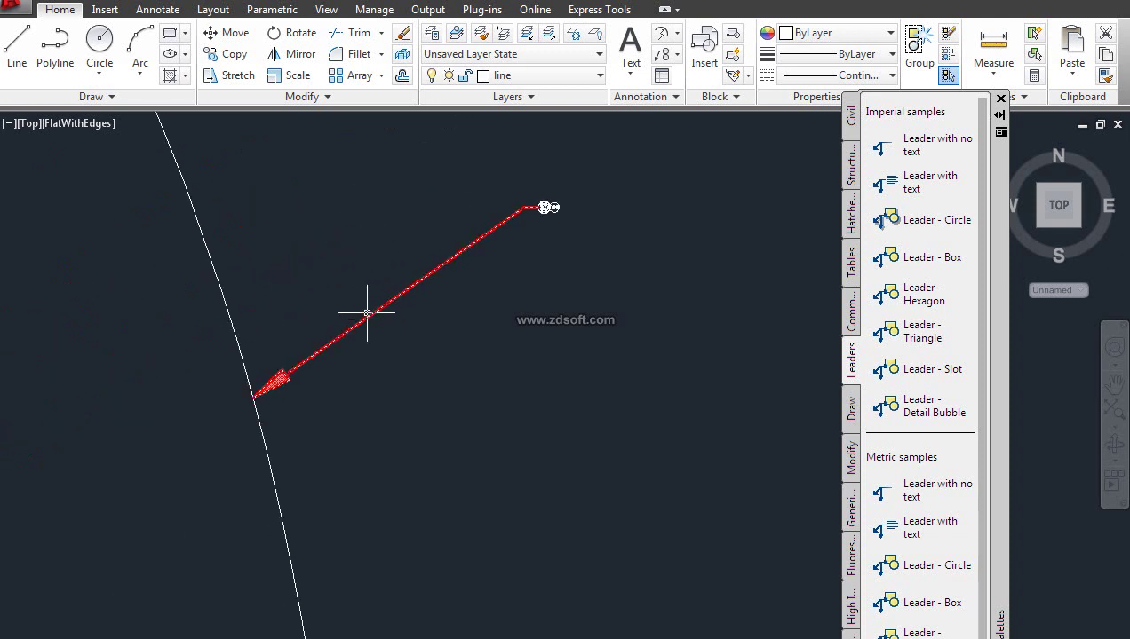
{"action": "scroll", "coordinate": [567, 232], "scroll_direction": "up", "scroll_amount": 2}
{"action": "middle_click_drag", "start_coordinate": [505, 189], "coordinate": [481, 258]}
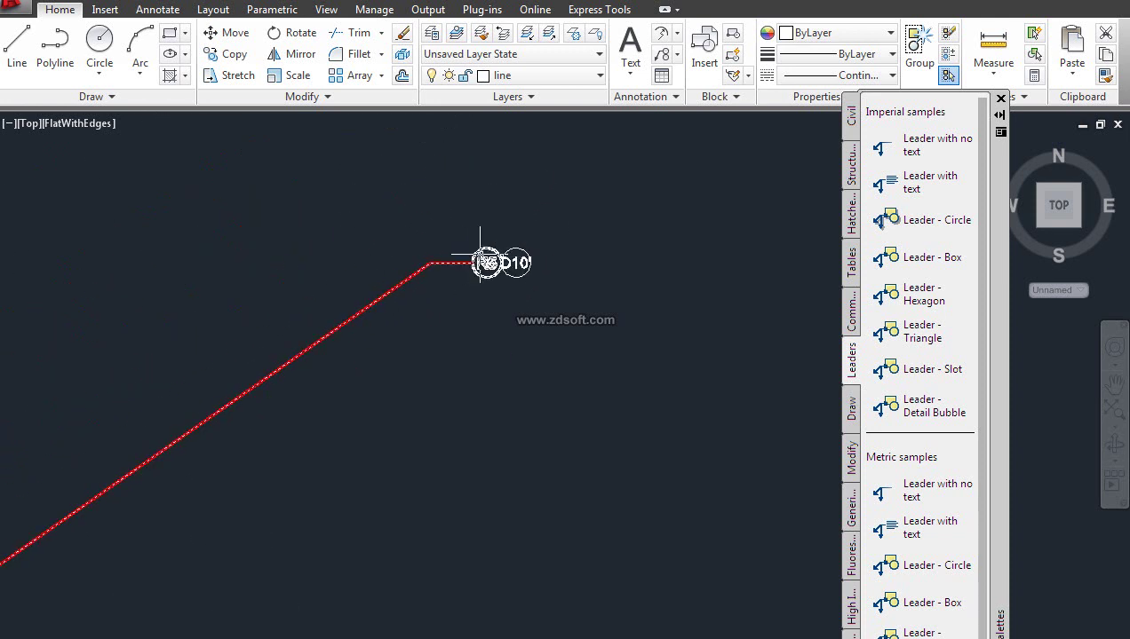
{"action": "scroll", "coordinate": [480, 263], "scroll_direction": "down", "scroll_amount": 4}
{"action": "middle_click_drag", "start_coordinate": [490, 210], "coordinate": [472, 265]}
{"action": "scroll", "coordinate": [445, 312], "scroll_direction": "up", "scroll_amount": 4}
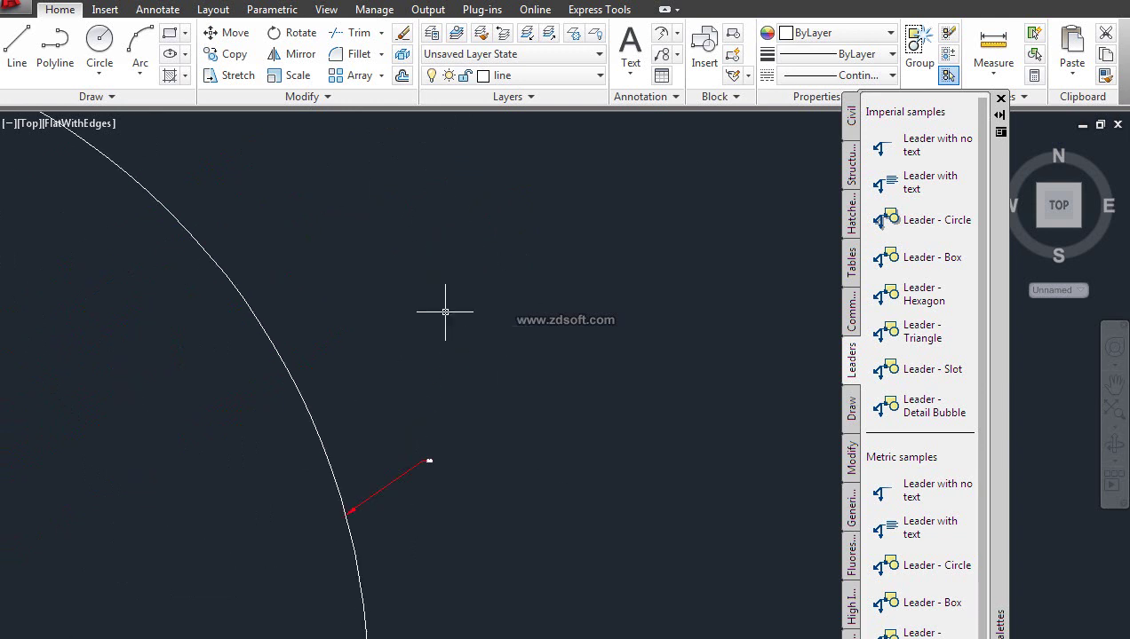
{"action": "middle_click_drag", "start_coordinate": [445, 312], "coordinate": [448, 172]}
{"action": "scroll", "coordinate": [410, 391], "scroll_direction": "up", "scroll_amount": 5}
{"action": "scroll", "coordinate": [285, 386], "scroll_direction": "up", "scroll_amount": 5}
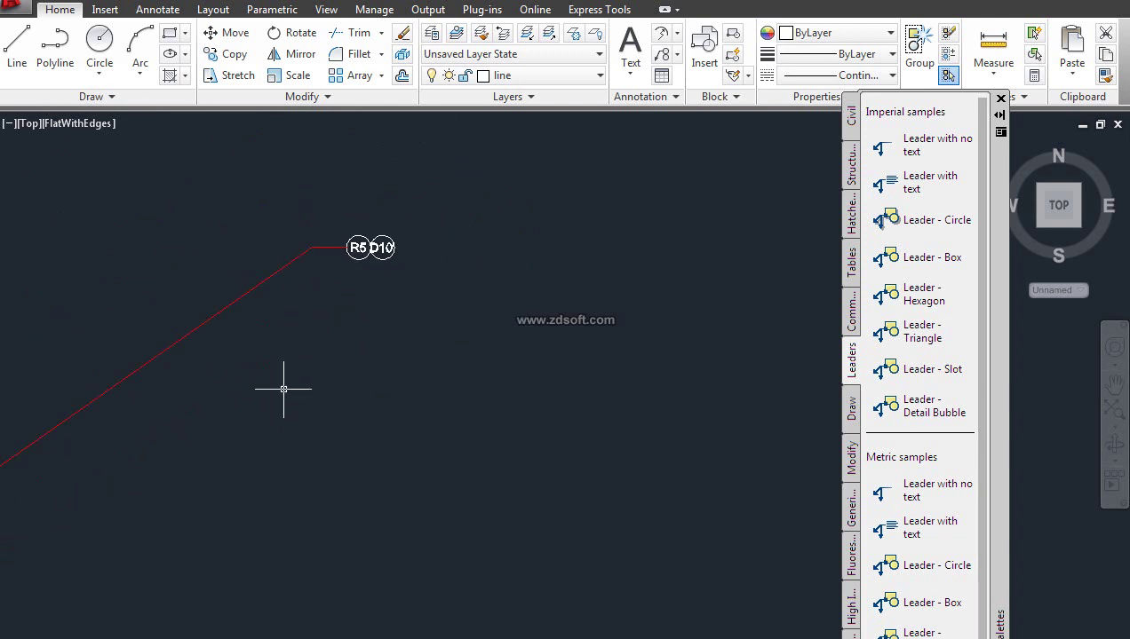
{"action": "scroll", "coordinate": [557, 143], "scroll_direction": "up", "scroll_amount": 3}
{"action": "middle_click_drag", "start_coordinate": [558, 144], "coordinate": [415, 322]}
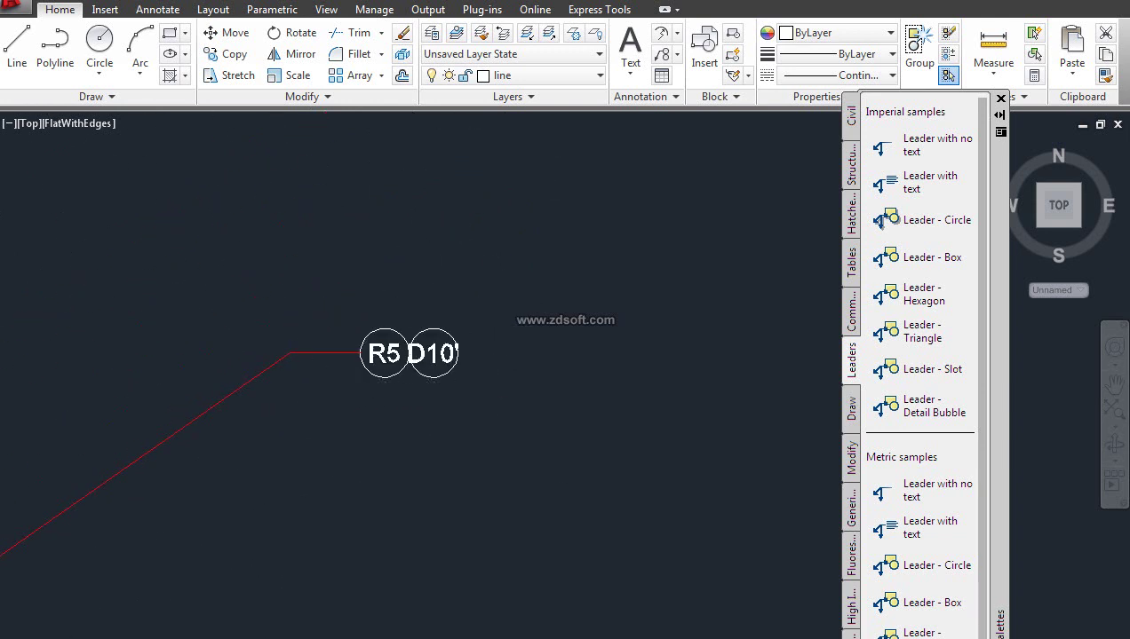
{"action": "scroll", "coordinate": [392, 382], "scroll_direction": "down", "scroll_amount": 3}
{"action": "scroll", "coordinate": [355, 404], "scroll_direction": "up", "scroll_amount": 5}
{"action": "scroll", "coordinate": [355, 404], "scroll_direction": "up", "scroll_amount": 2}
{"action": "scroll", "coordinate": [468, 367], "scroll_direction": "down", "scroll_amount": 4}
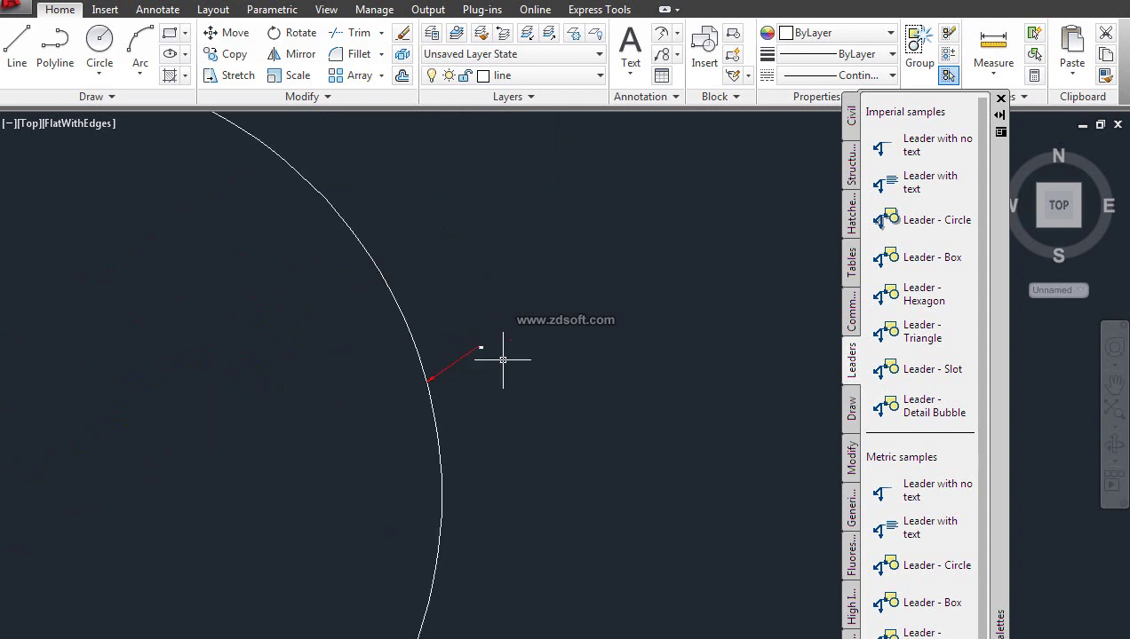
{"action": "left_click", "coordinate": [1001, 98]}
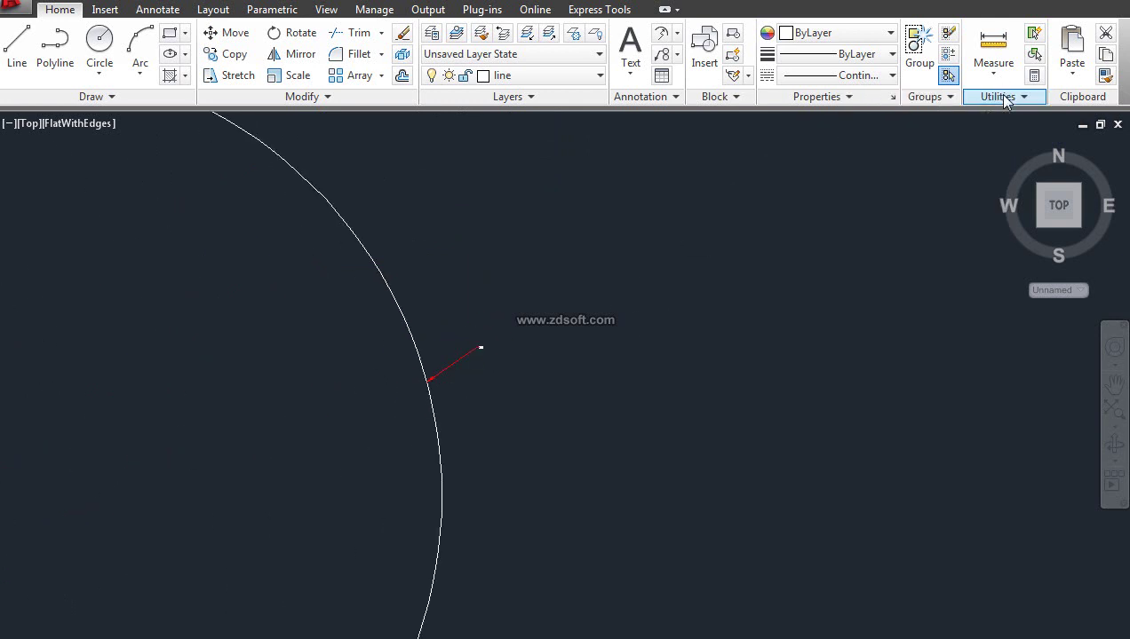
Erase the tagged leader with a selection window, leaving the bare circle.
{"action": "left_click", "coordinate": [551, 297]}
{"action": "left_click", "coordinate": [469, 383]}
{"action": "key", "text": "Delete"}
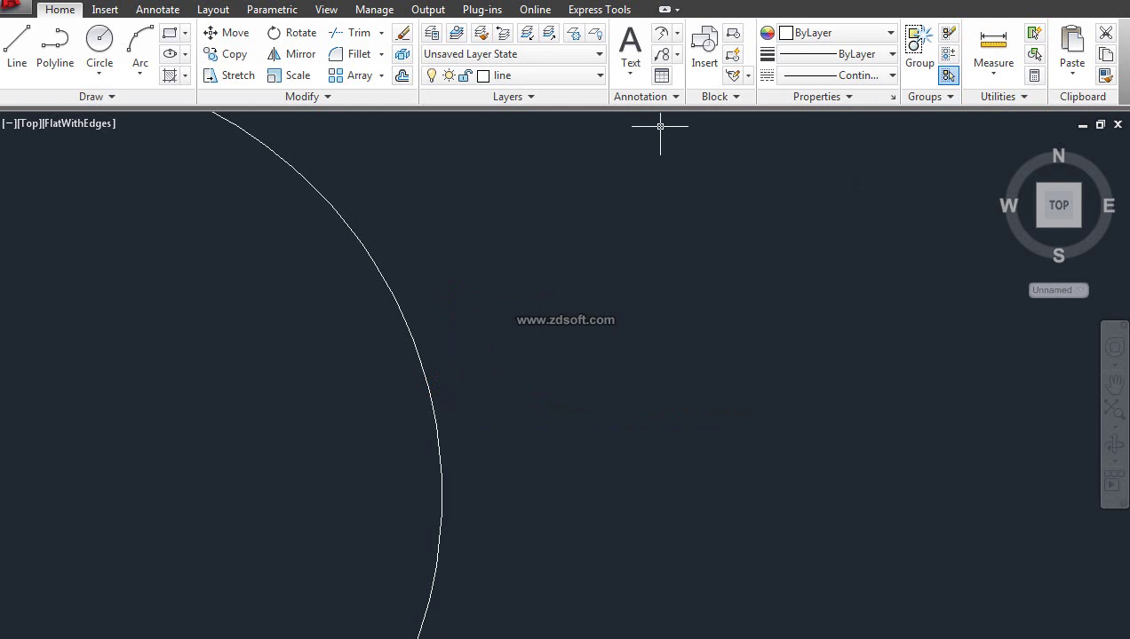
Expand the Annotation panel and open the Dimension dropdown to view the dimension types.
{"action": "left_click", "coordinate": [677, 95]}
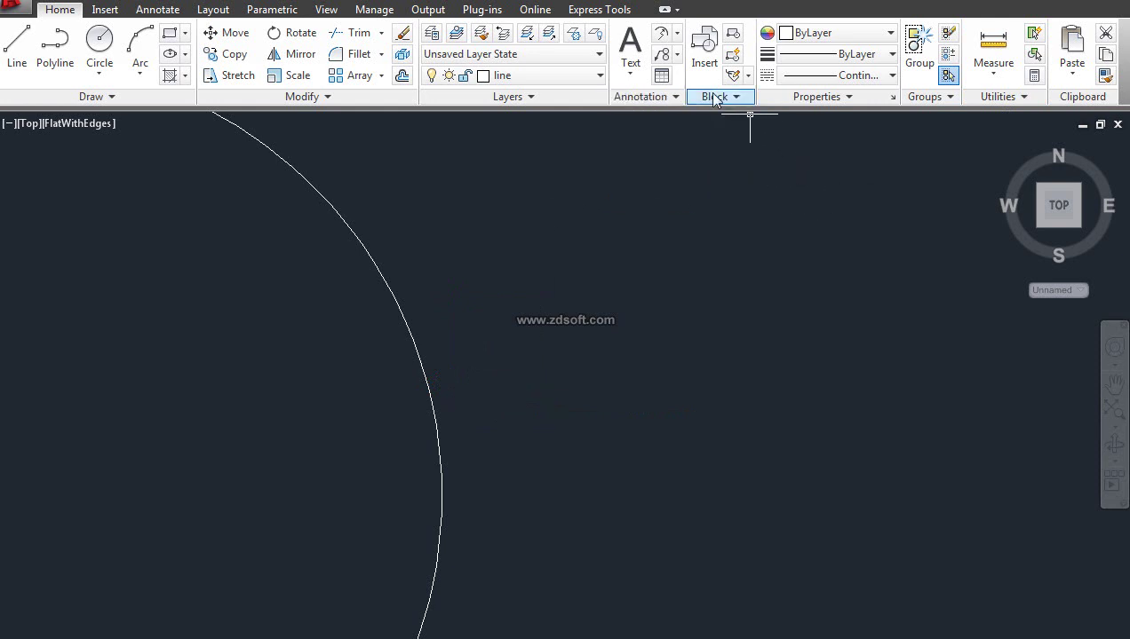
{"action": "left_click", "coordinate": [676, 55]}
{"action": "left_click", "coordinate": [680, 34]}
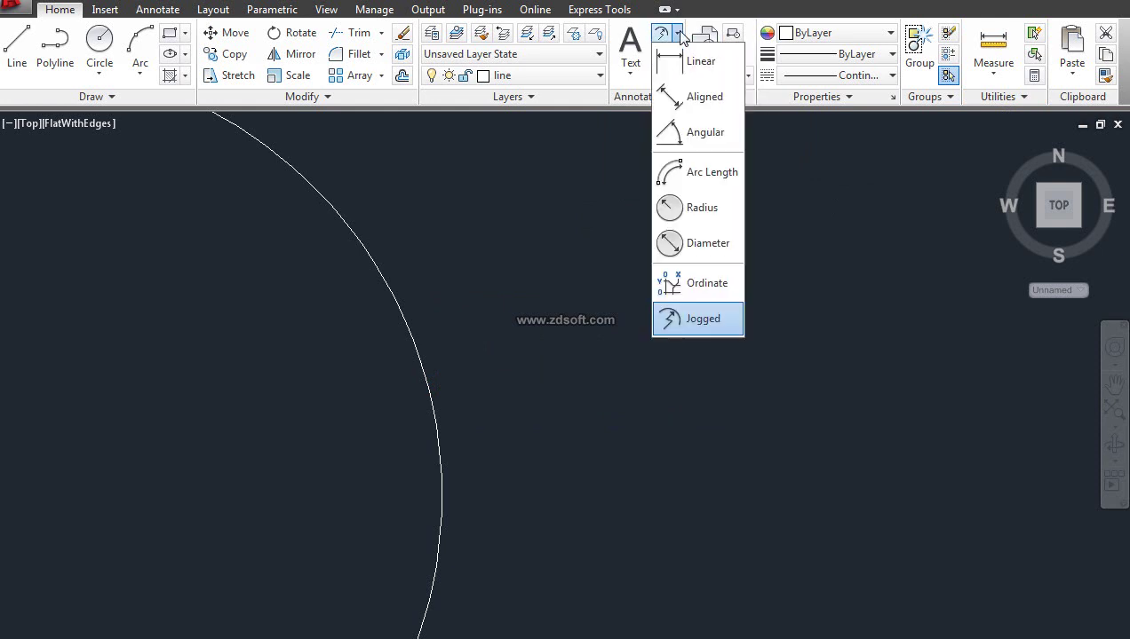
{"action": "left_click", "coordinate": [679, 33]}
{"action": "left_click", "coordinate": [677, 34]}
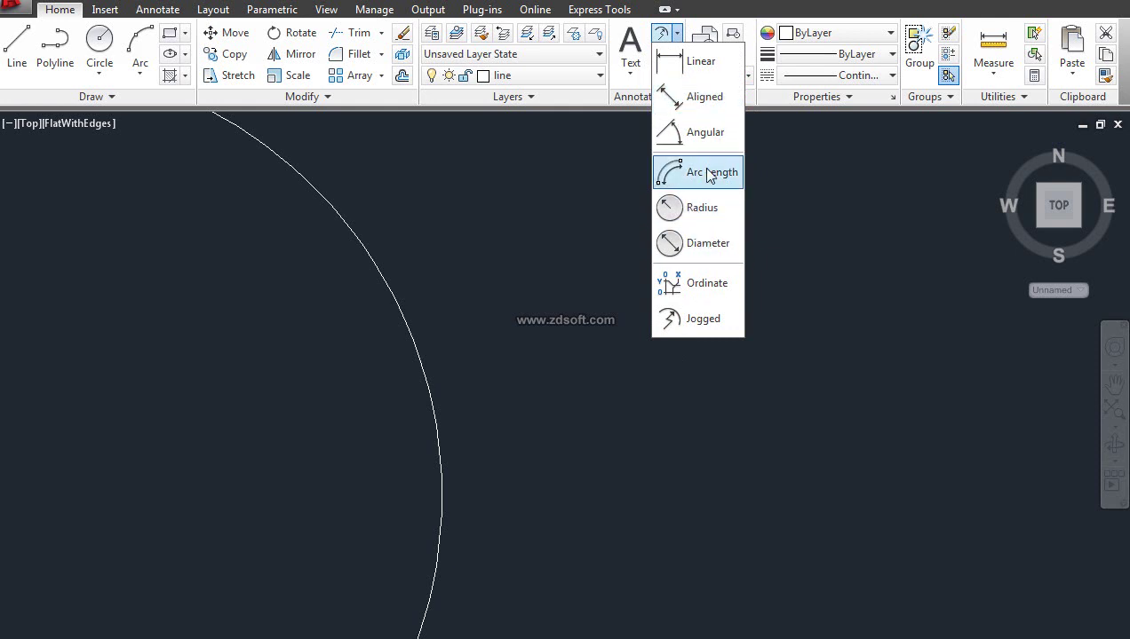
Close the dimension types dropdown.
{"action": "left_click", "coordinate": [700, 108]}
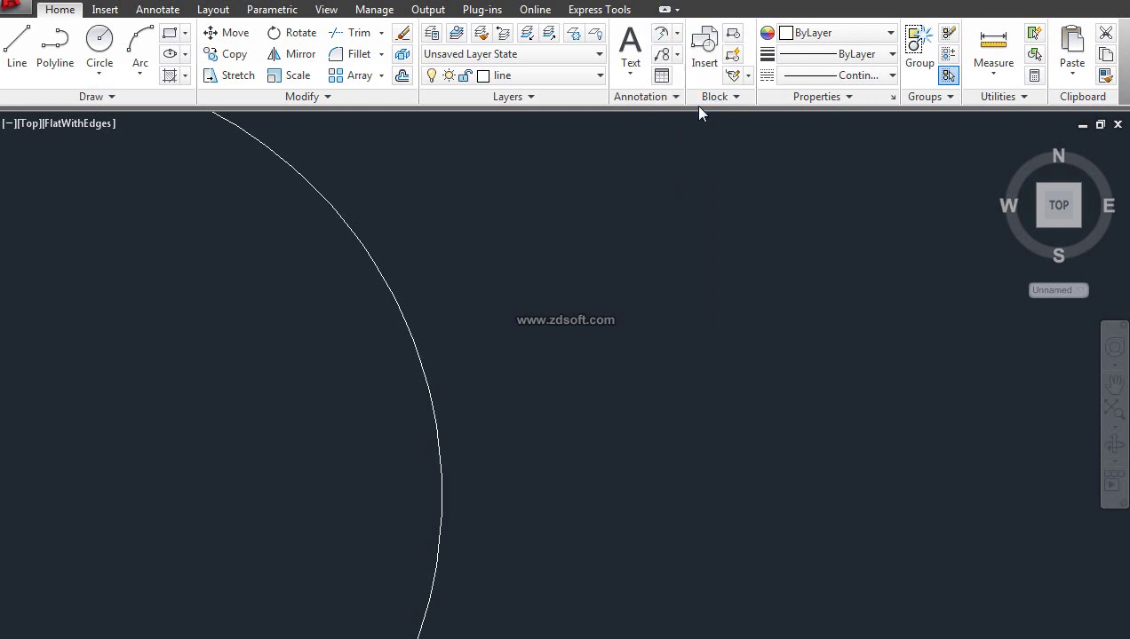